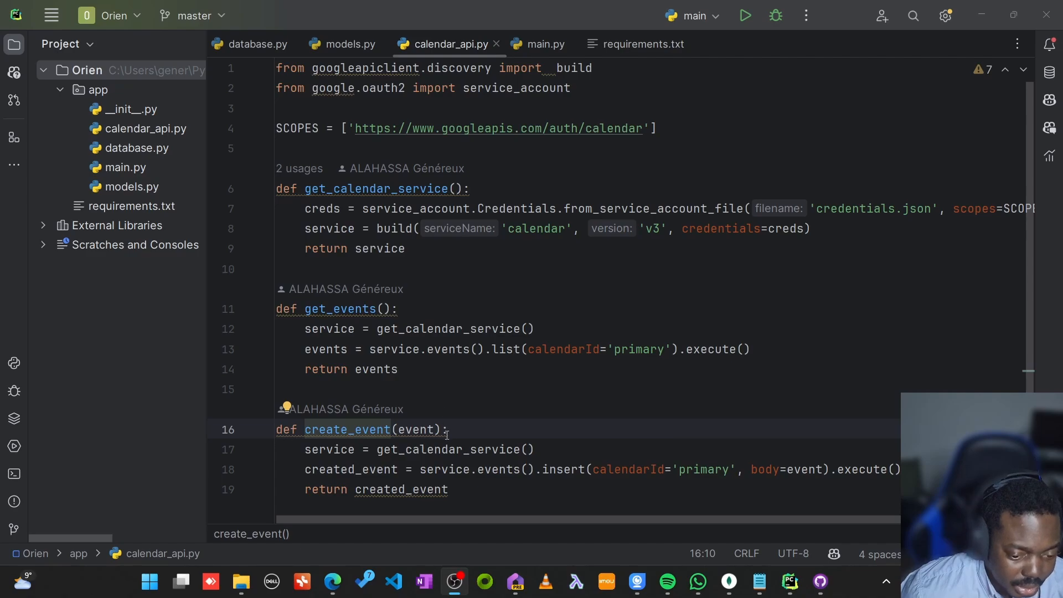
# - Examine the get_calendar_service, get_events and create_event functions in calendar_api.py
pyautogui.click(494, 313)
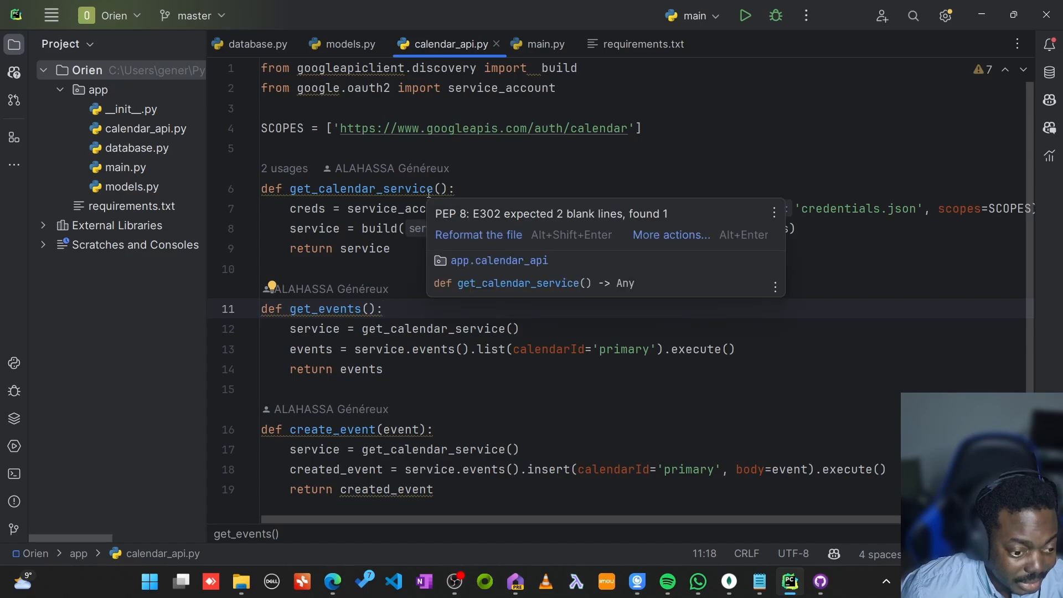
pyautogui.click(365, 248)
pyautogui.click(361, 369)
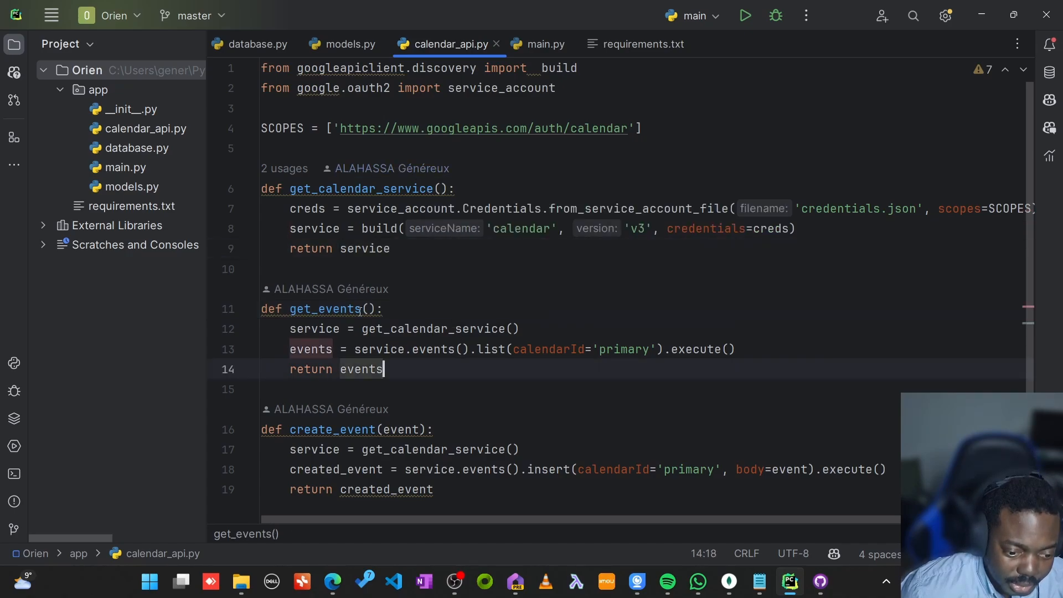
pyautogui.click(327, 308)
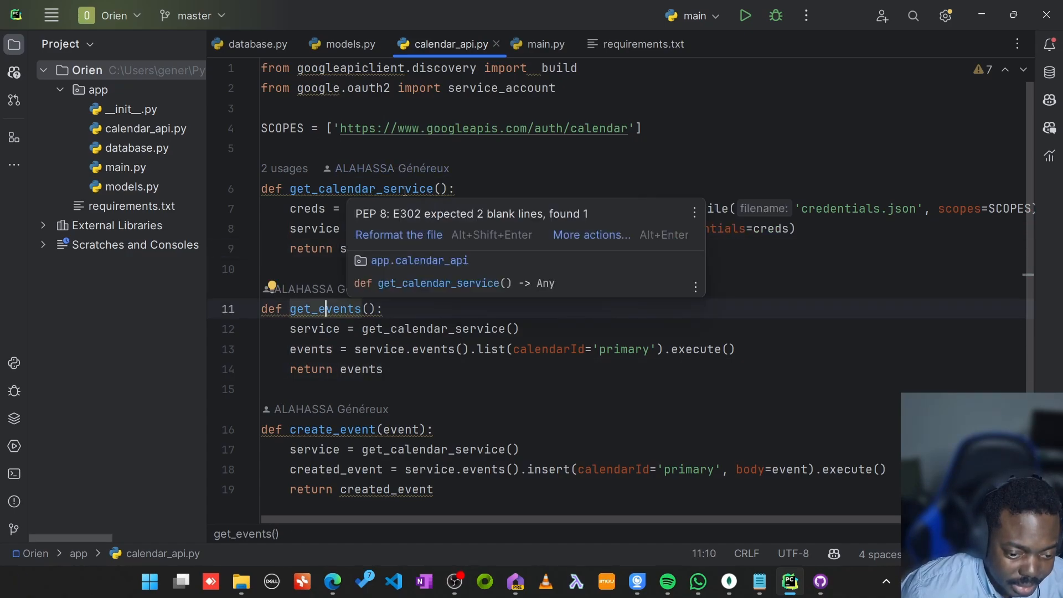
pyautogui.doubleClick(377, 189)
pyautogui.click(489, 253)
pyautogui.click(361, 188)
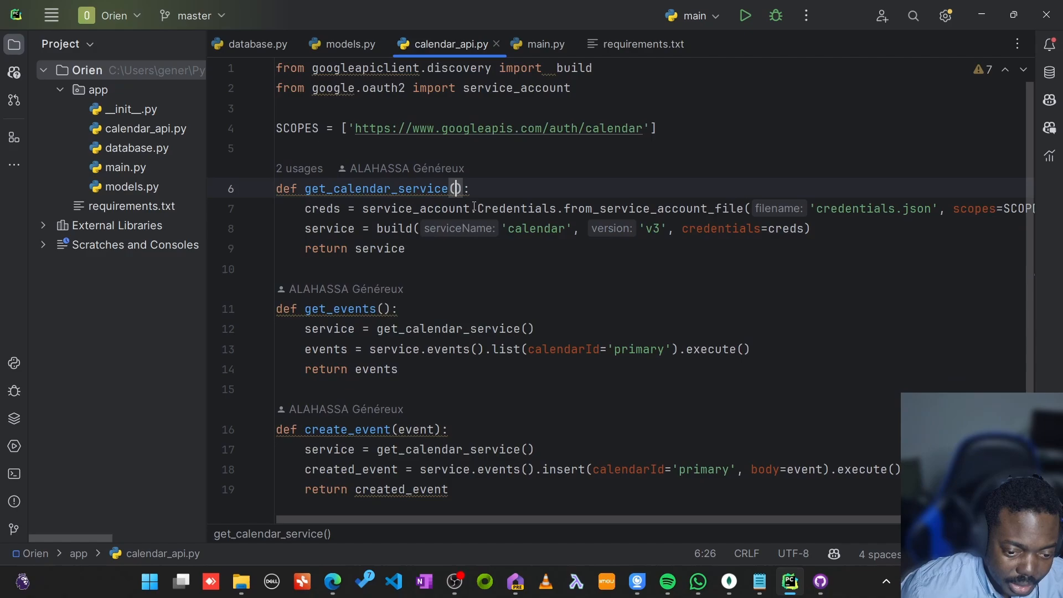
pyautogui.click(639, 215)
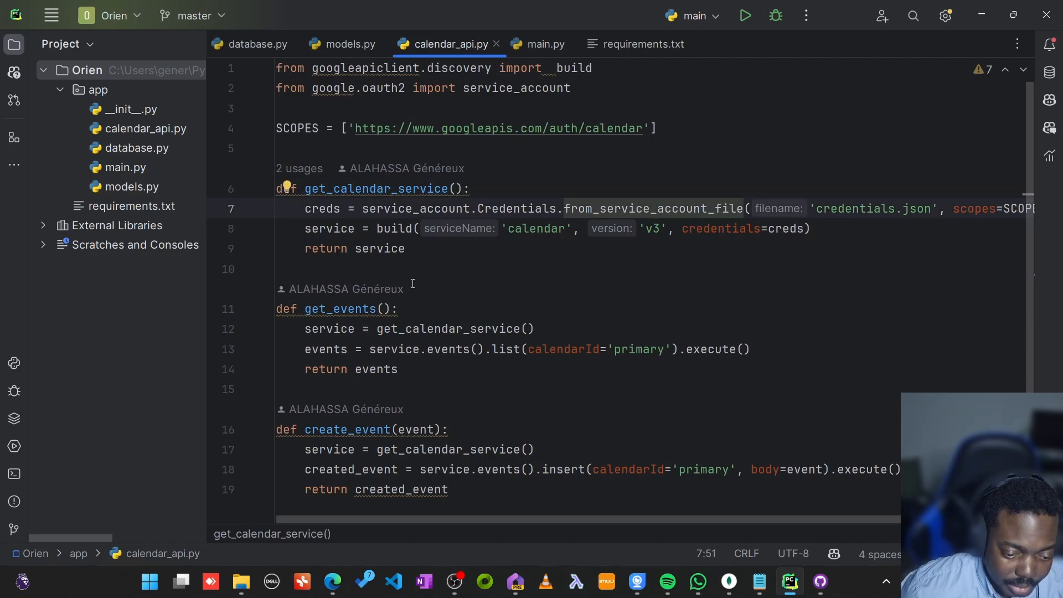
pyautogui.doubleClick(340, 309)
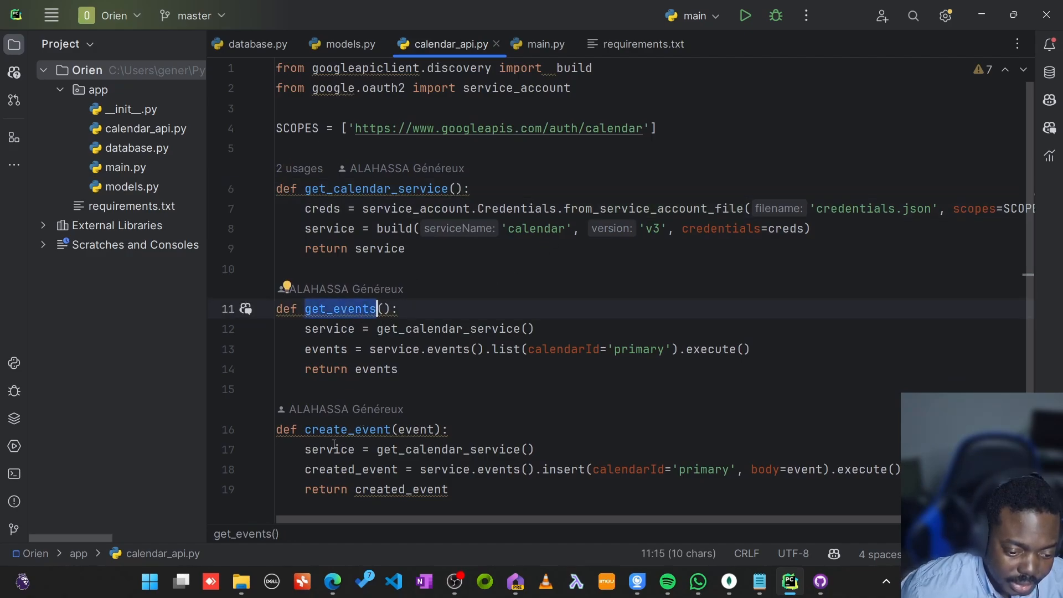
pyautogui.doubleClick(366, 431)
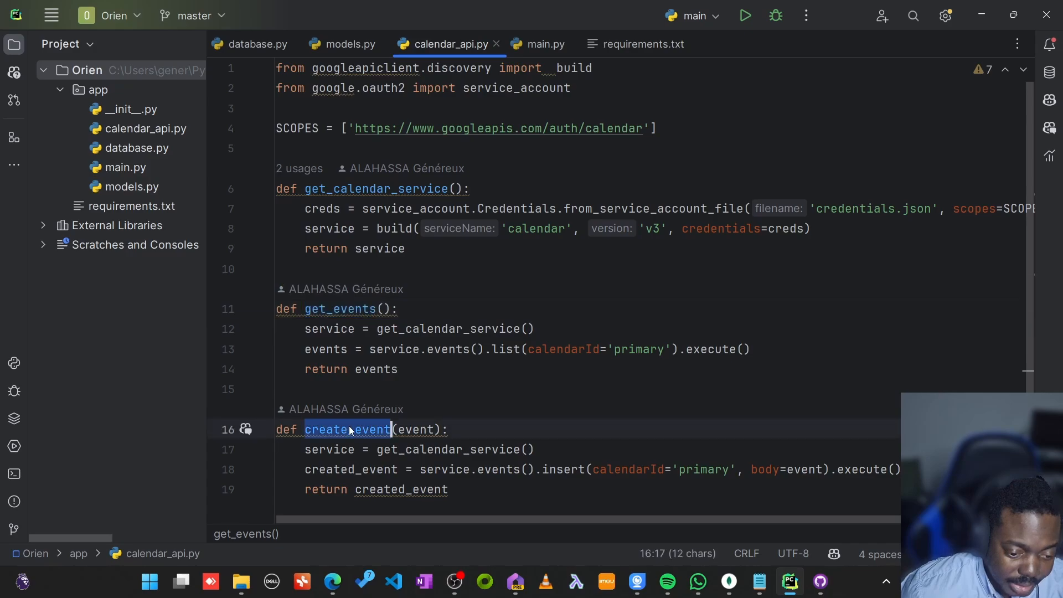
pyautogui.click(512, 391)
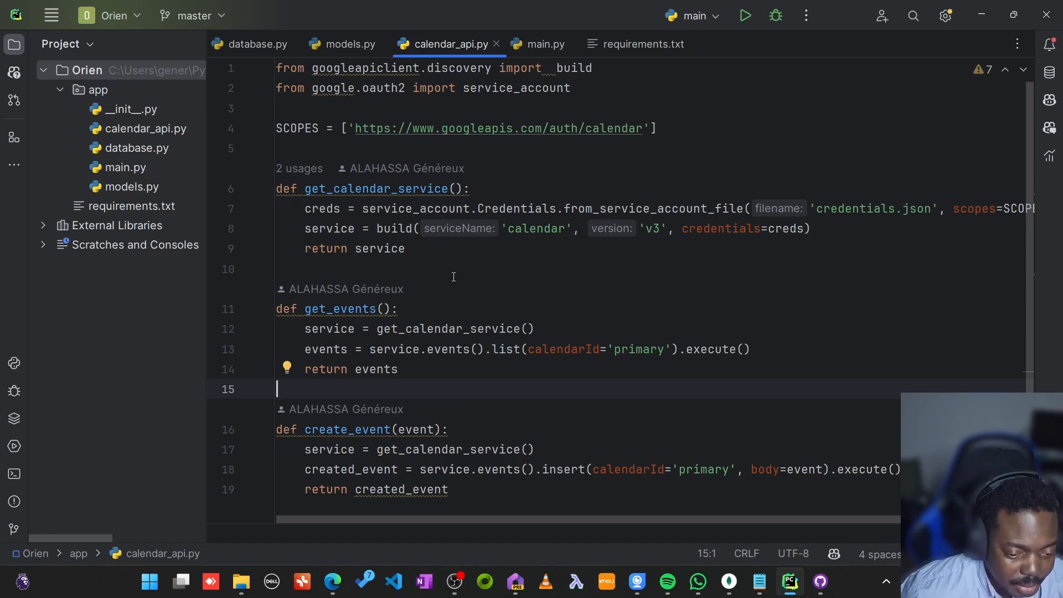
pyautogui.click(466, 311)
# - Switch to the Edge browser and load the Google Cloud home page at cloud.google.com
pyautogui.click(335, 587)
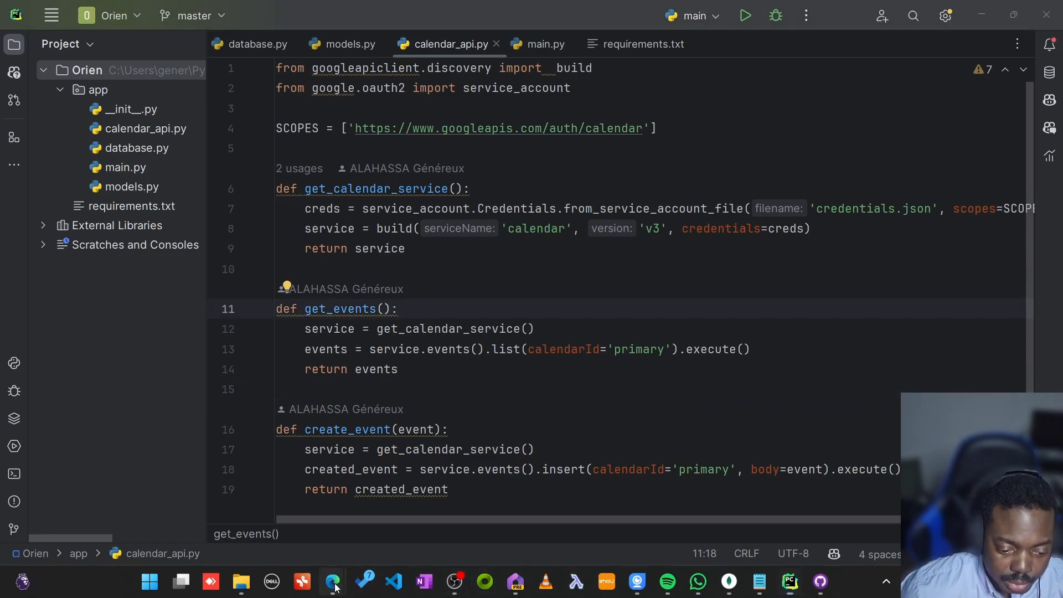
pyautogui.click(388, 504)
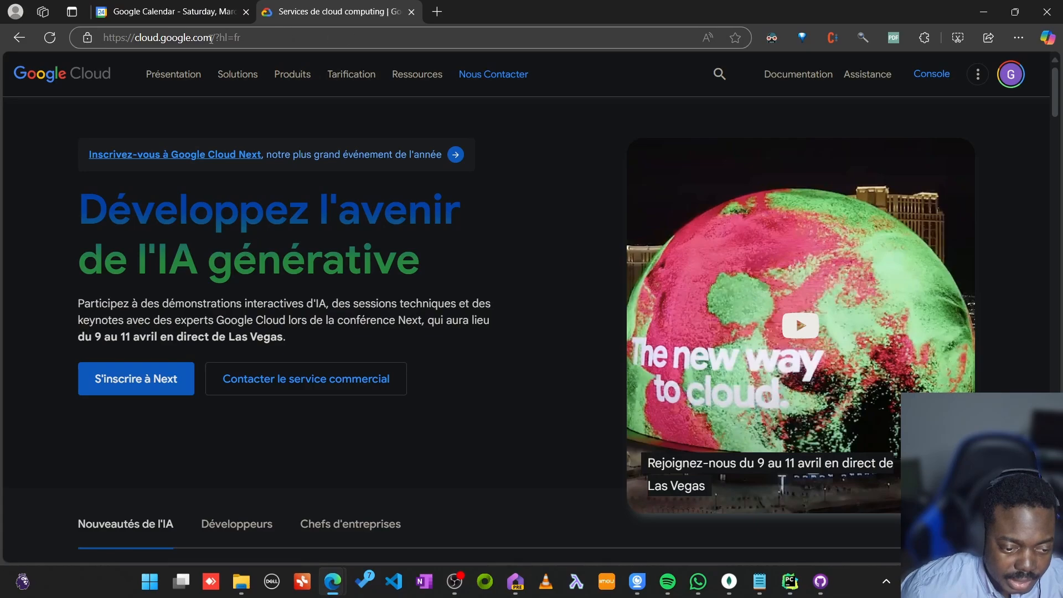
pyautogui.moveTo(212, 37); pyautogui.dragTo(136, 39)
pyautogui.hotkey('ctrl', 'c')
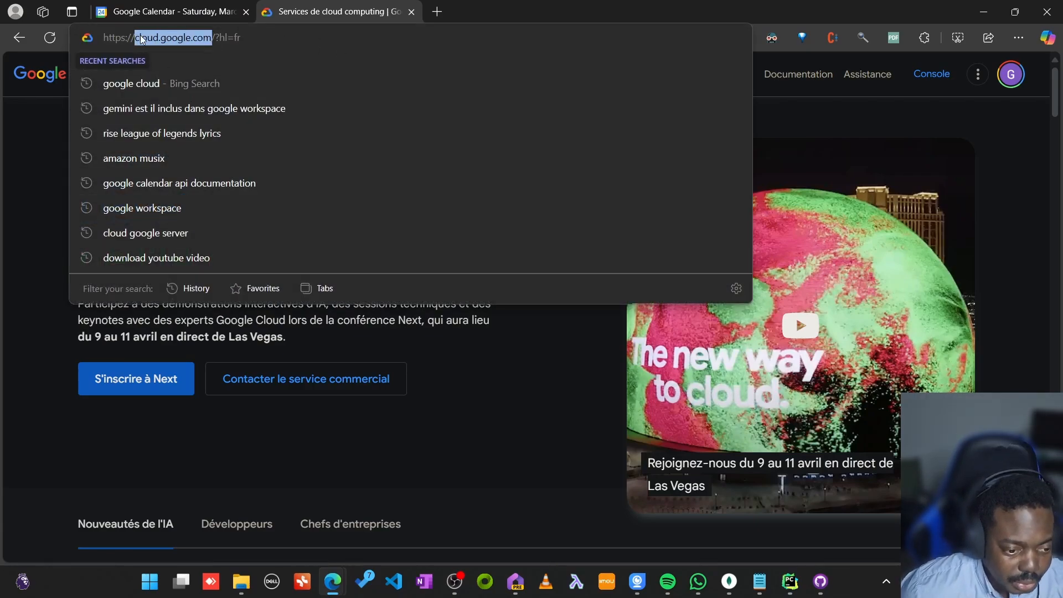
pyautogui.click(522, 332)
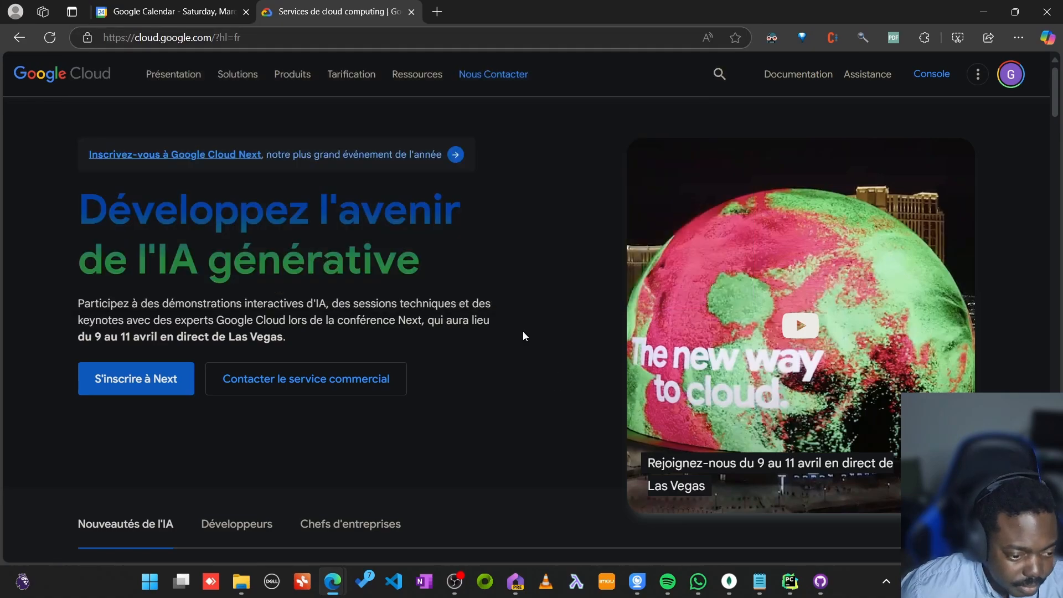
pyautogui.click(258, 39)
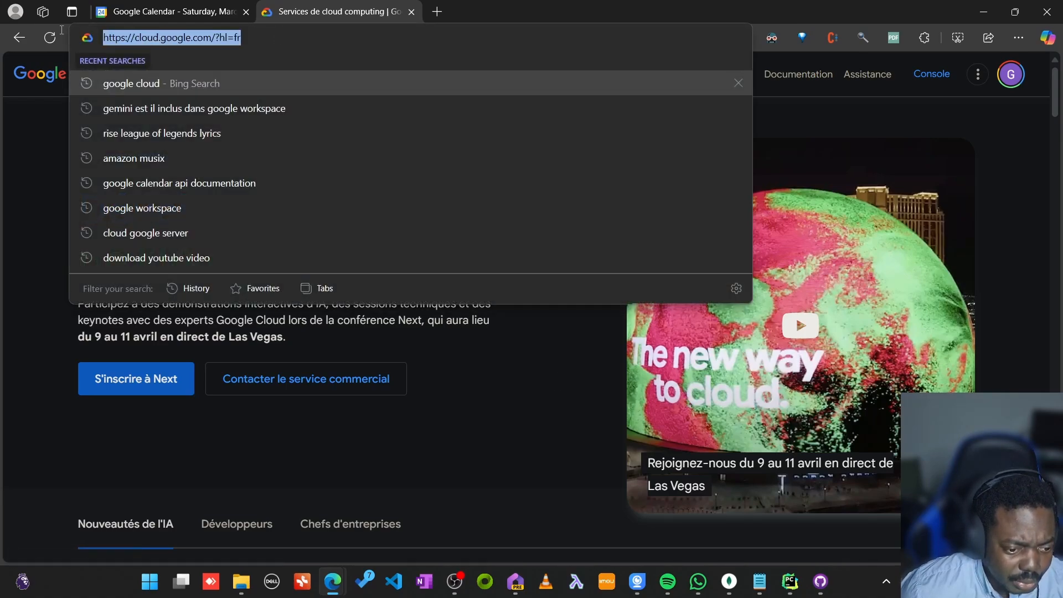
pyautogui.hotkey('ctrl', 'v')
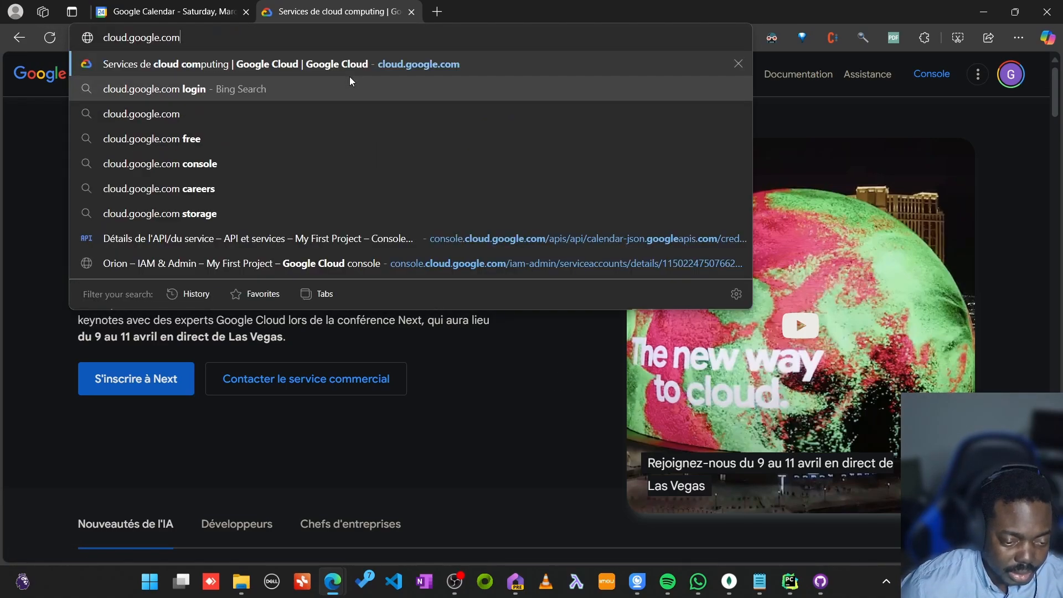
pyautogui.press('Return')
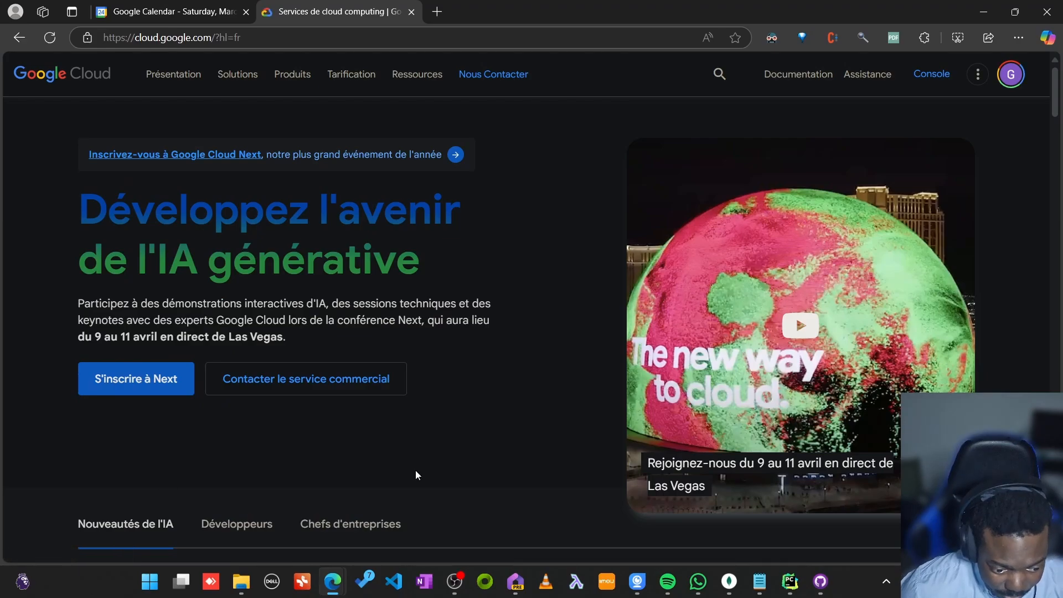
# - Open the Google Cloud console from the Google Cloud home page
pyautogui.scroll(-3, 415, 471)
pyautogui.scroll(2, 665, 239)
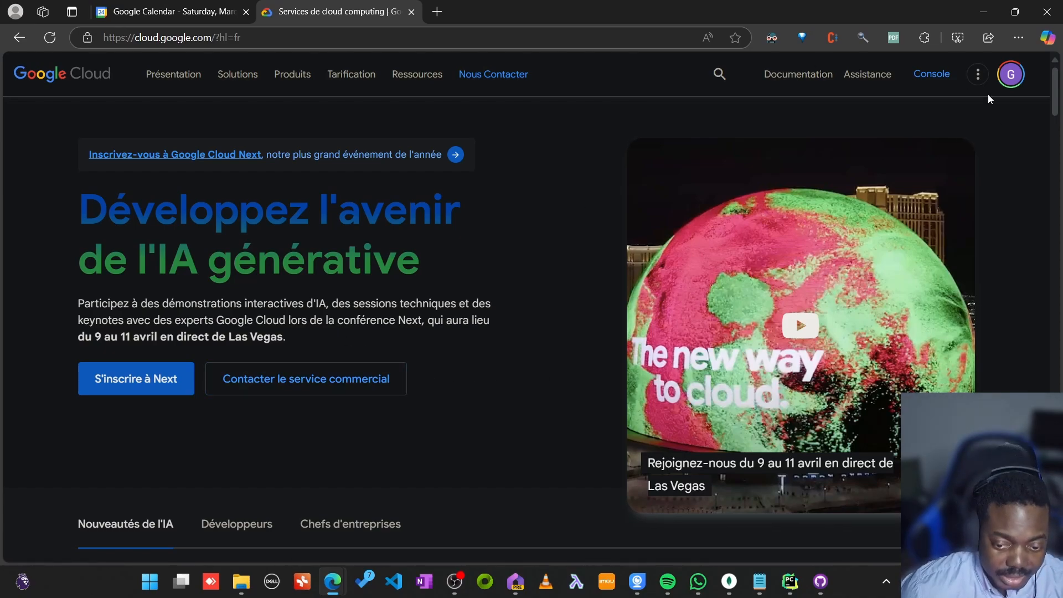
pyautogui.click(941, 77)
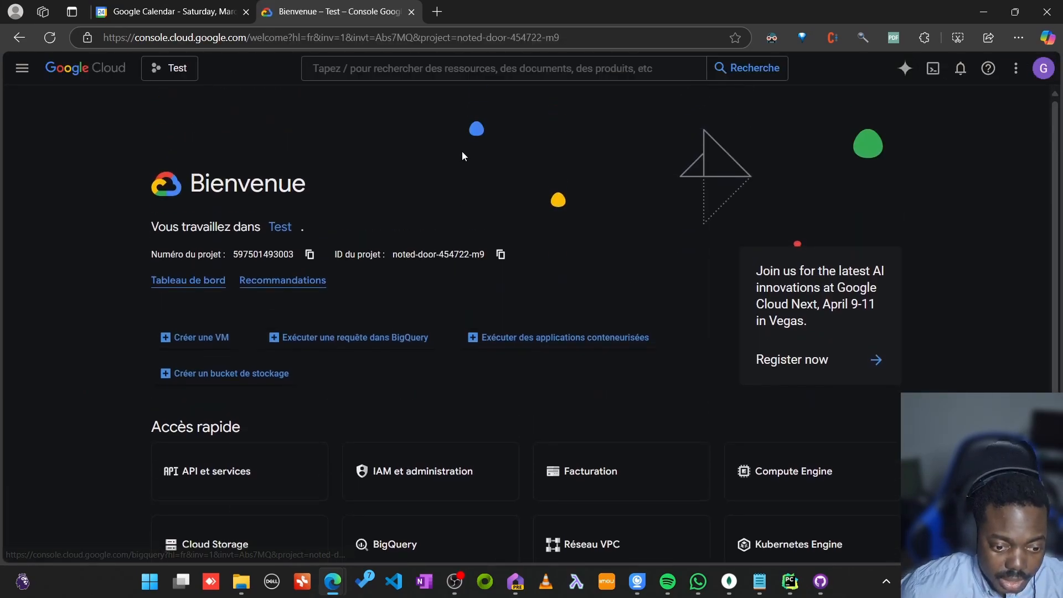
# - Search the console for "Calendar API" and open the Google Calendar API product page
pyautogui.scroll(-2, 366, 297)
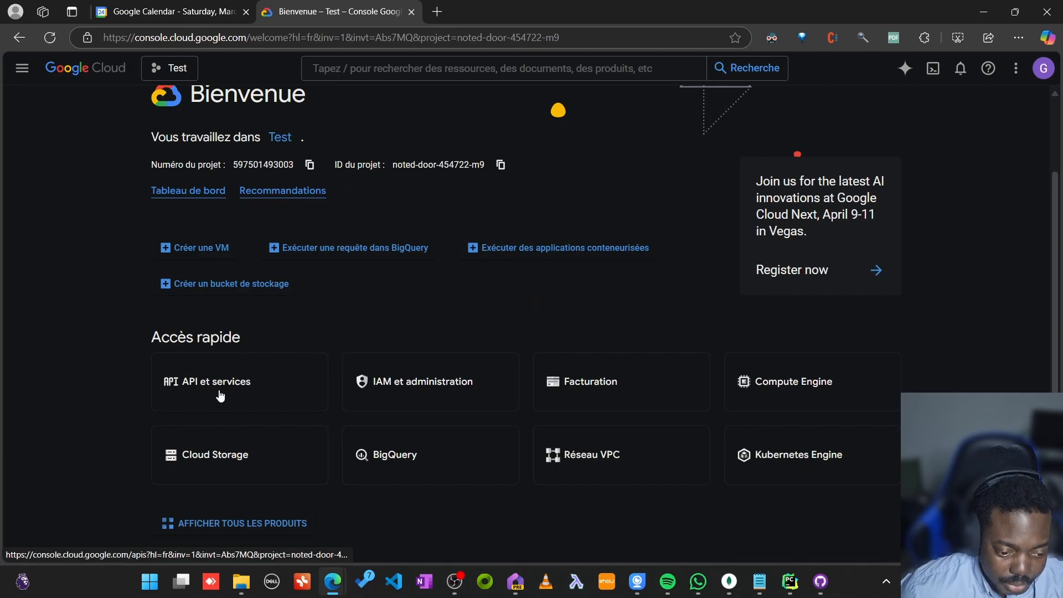
pyautogui.scroll(2, 426, 146)
pyautogui.click(442, 68)
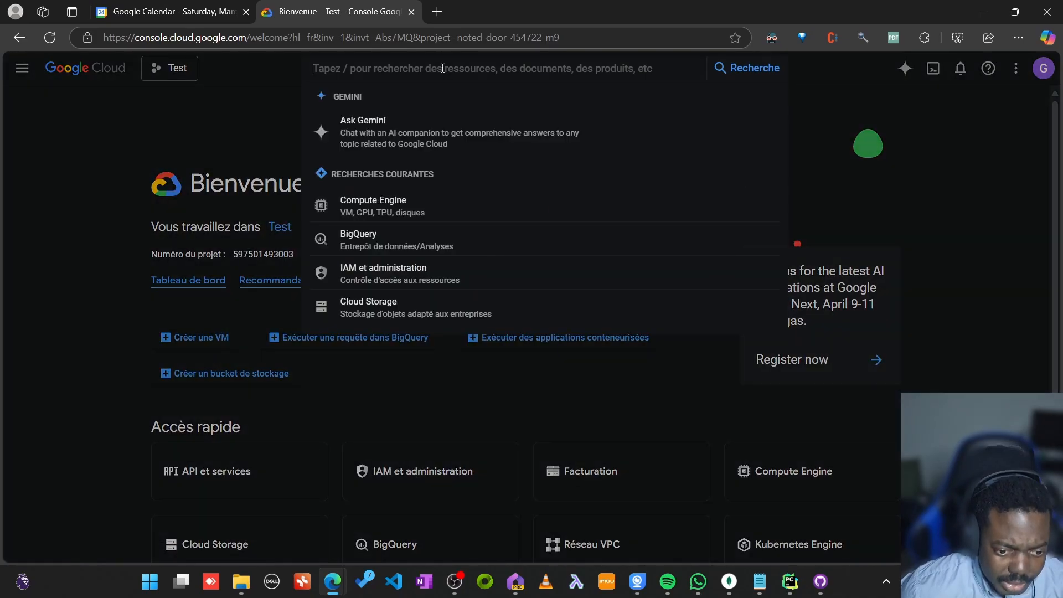
pyautogui.write('Calend')
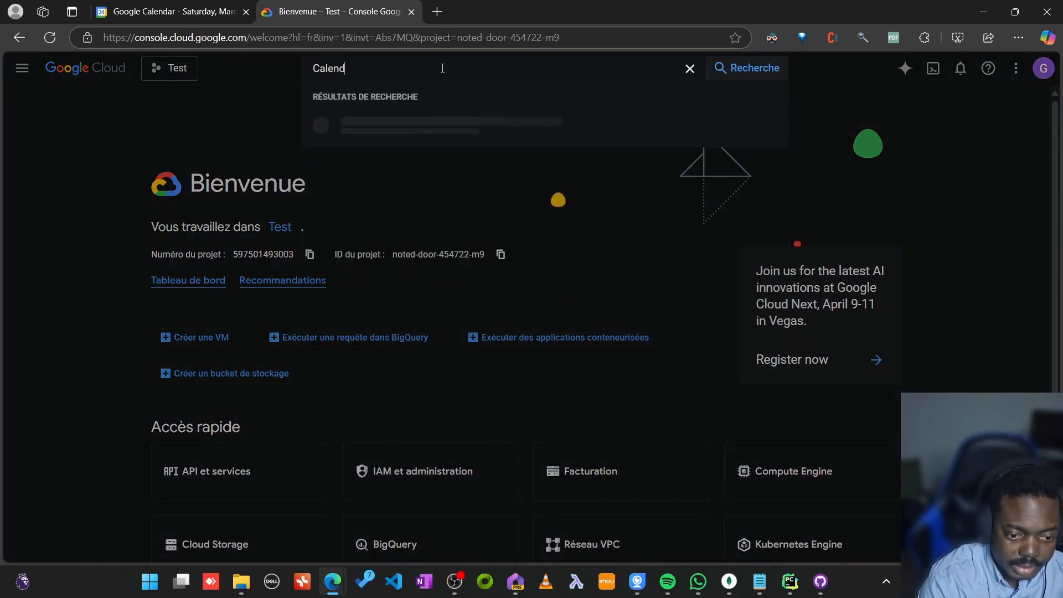
pyautogui.write('er API')
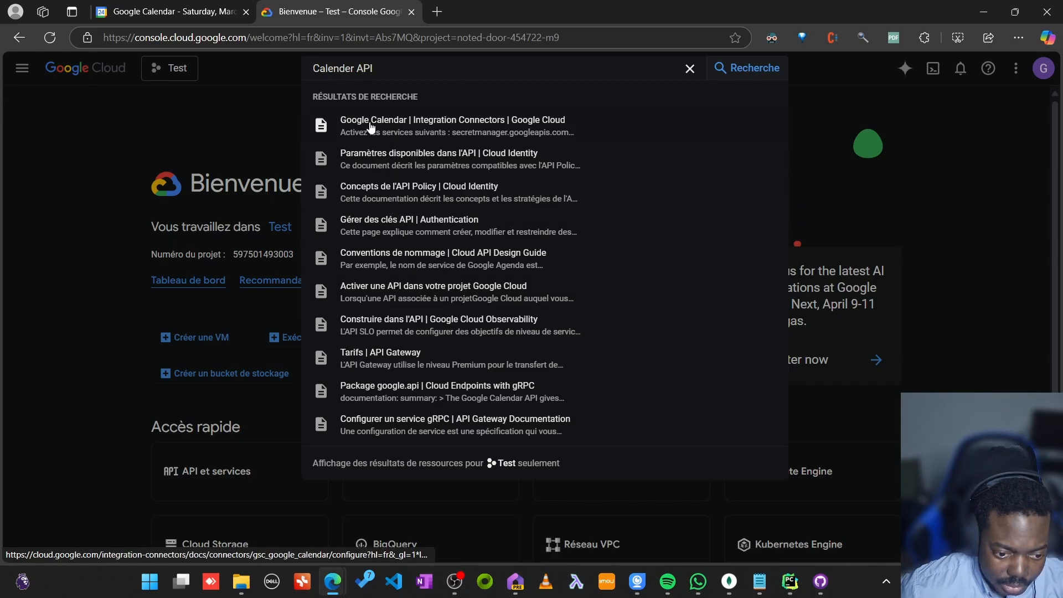
pyautogui.click(346, 73)
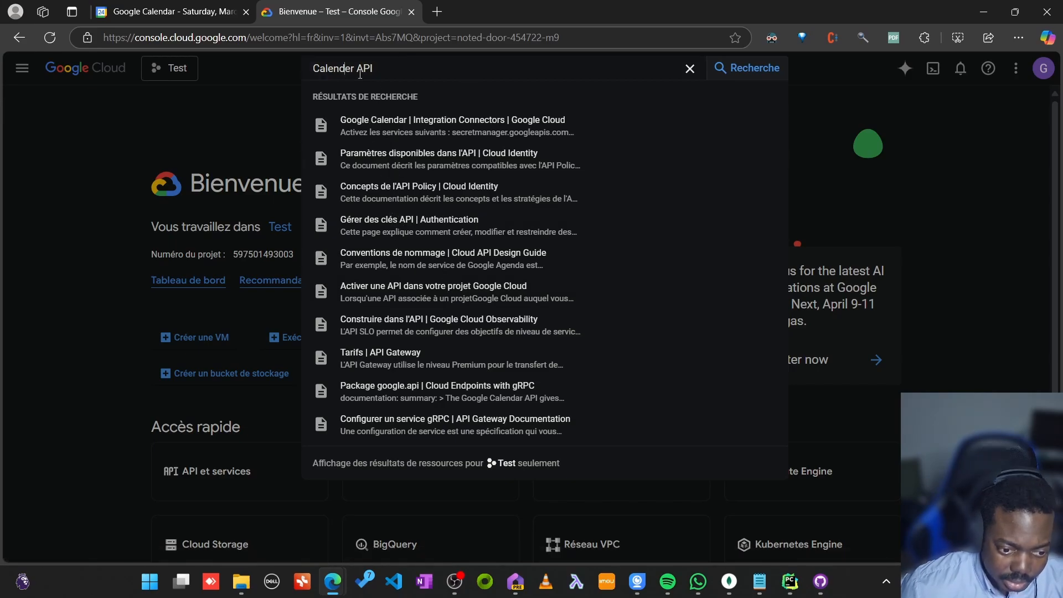
pyautogui.press('BackSpace')
pyautogui.write('a')
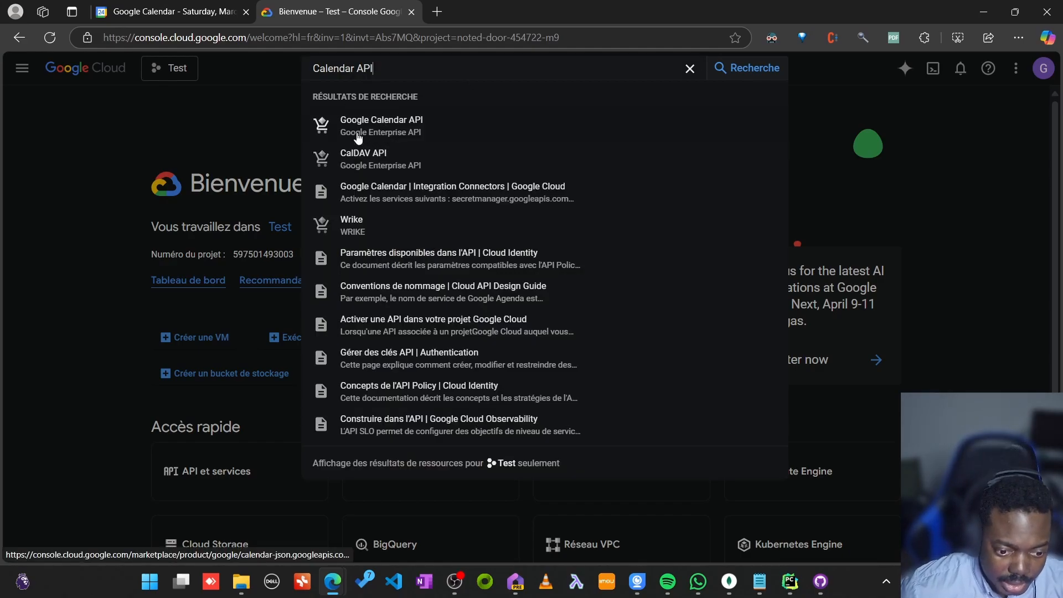
pyautogui.click(402, 127)
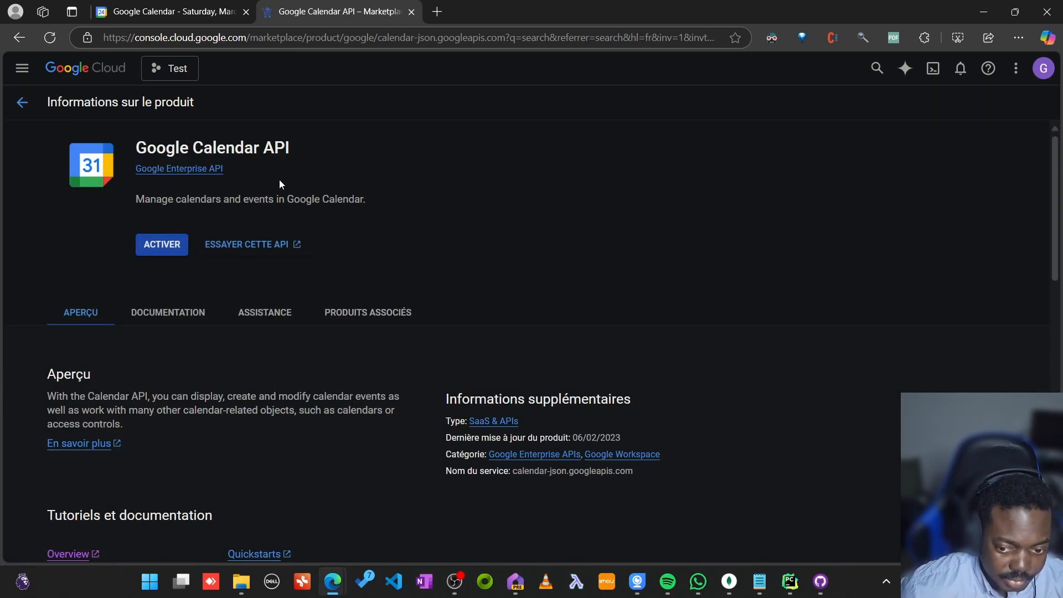
pyautogui.click(1016, 68)
pyautogui.click(1045, 72)
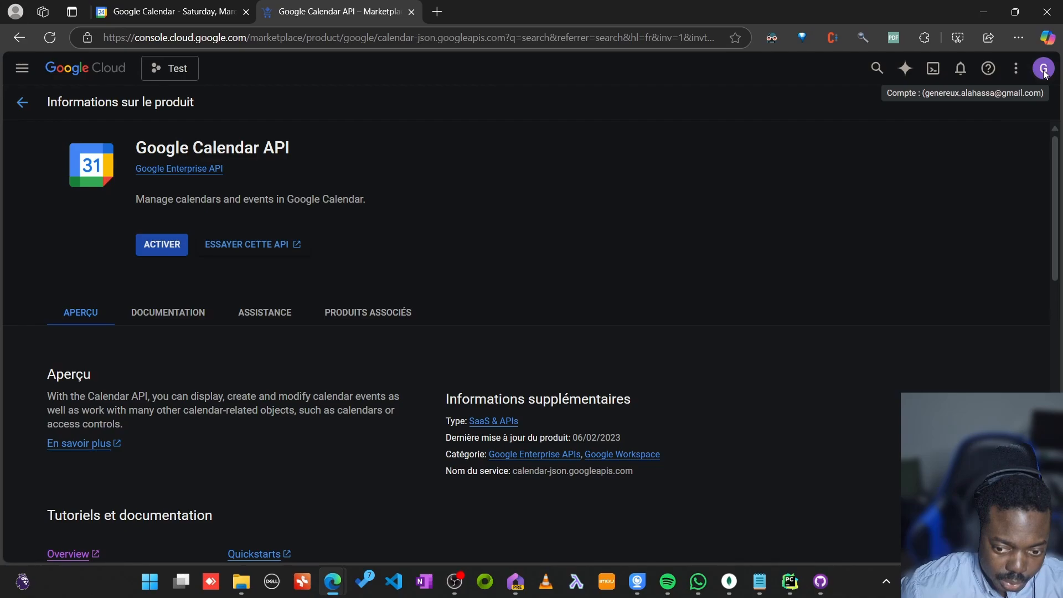
pyautogui.click(1044, 73)
pyautogui.click(458, 168)
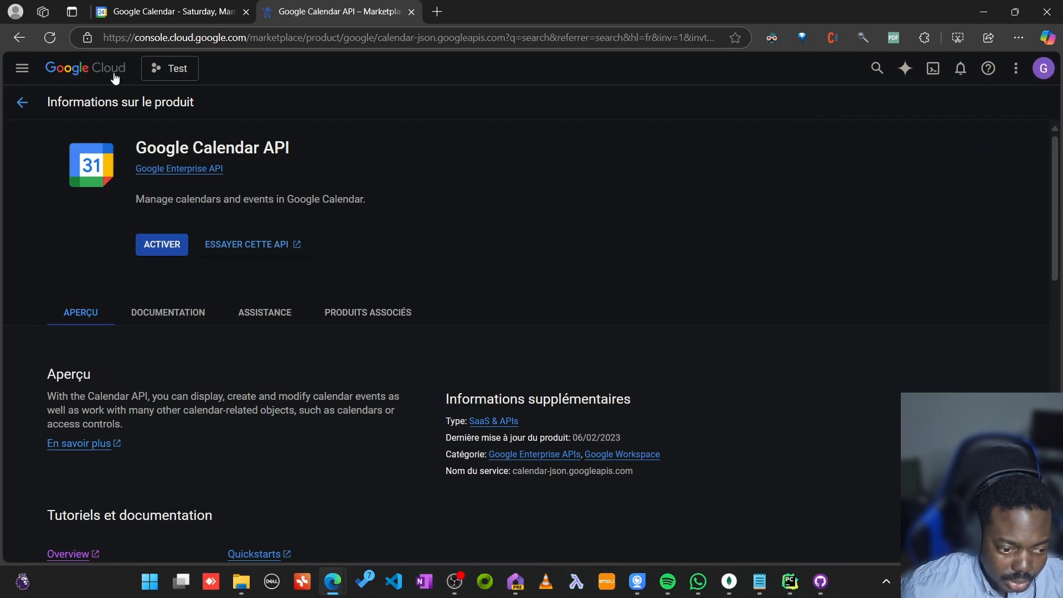
pyautogui.click(40, 35)
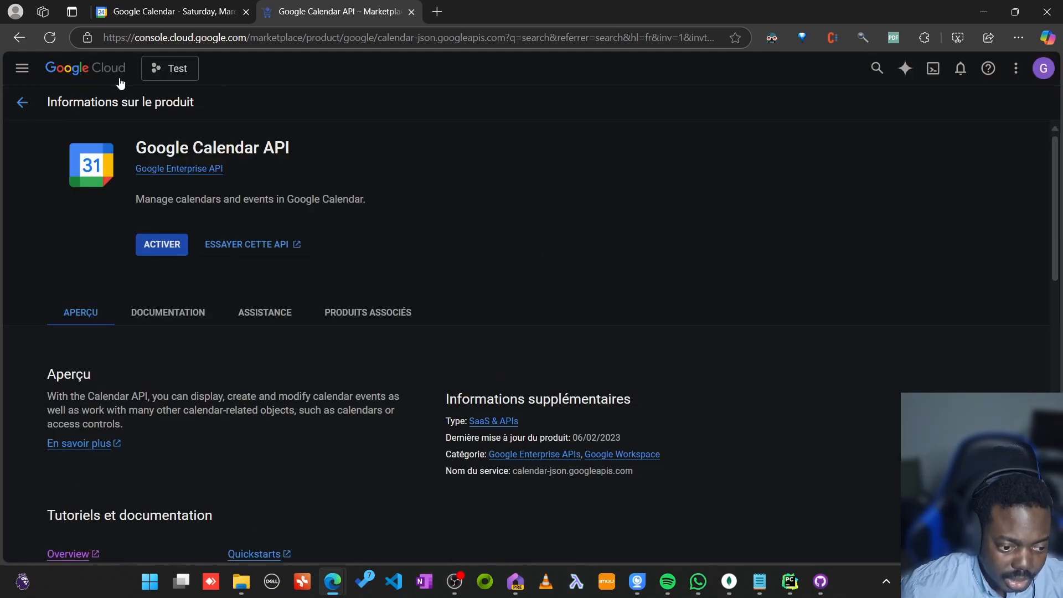
# - Create a new Google Cloud project named Orion, keeping the default location
pyautogui.click(165, 69)
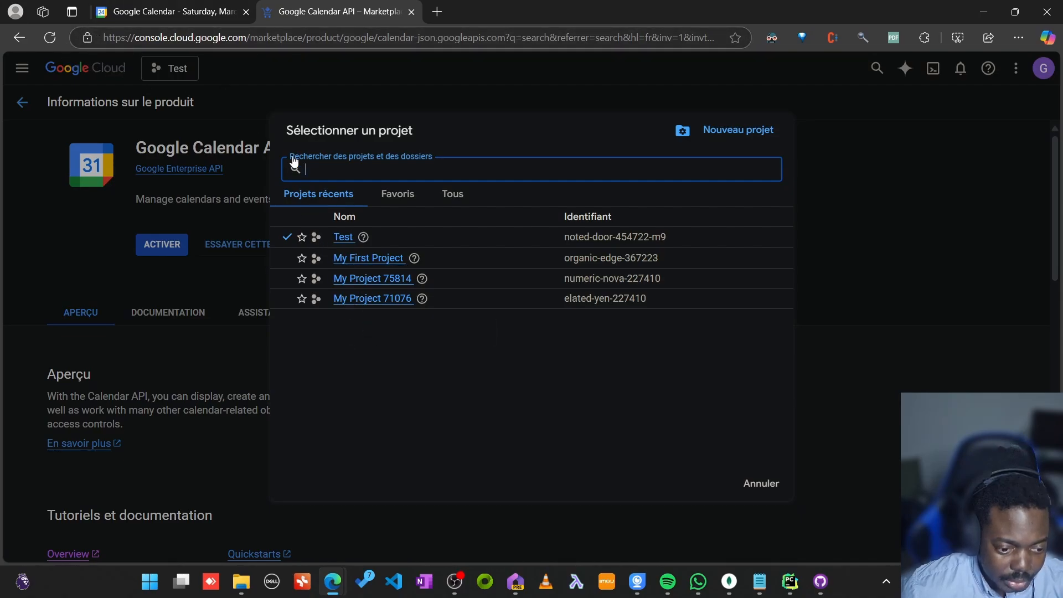
pyautogui.click(760, 129)
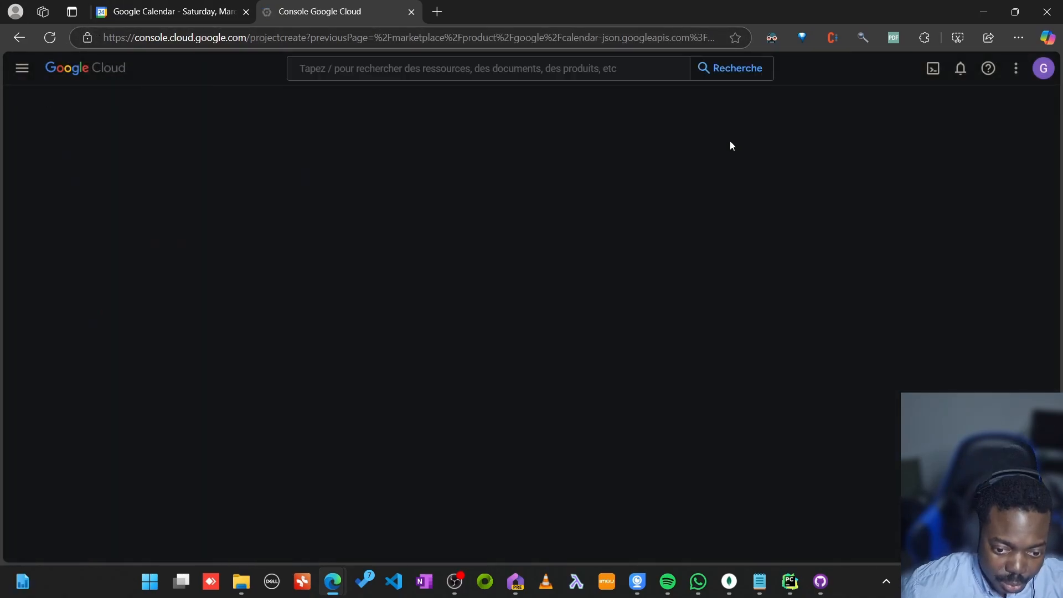
pyautogui.moveTo(130, 237); pyautogui.dragTo(25, 236)
pyautogui.write('Orion')
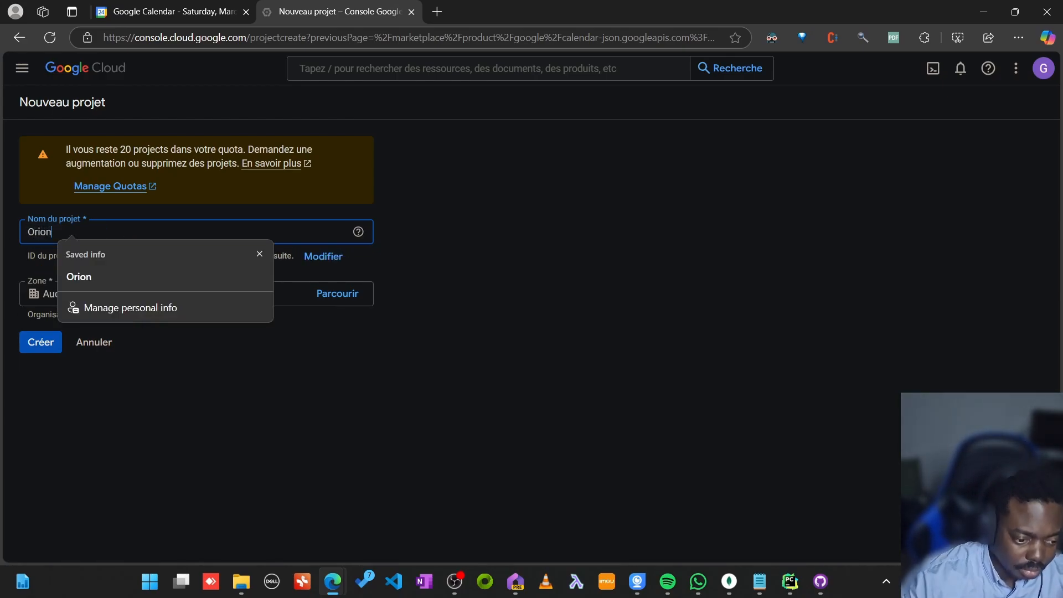
pyautogui.click(243, 379)
pyautogui.click(33, 343)
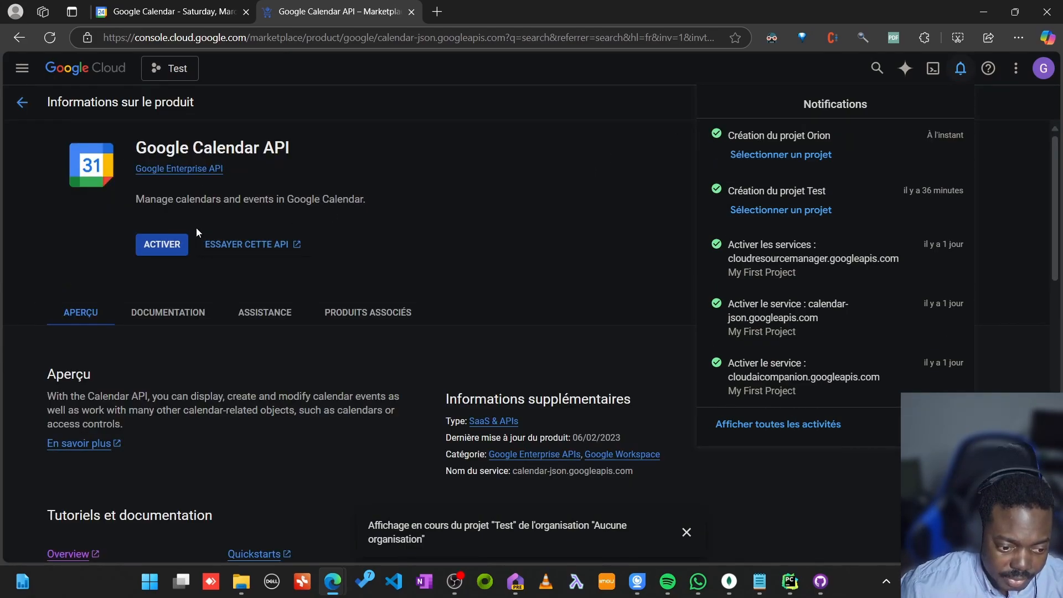
# - Select the new Orion project and enable the Google Calendar API for it
pyautogui.click(791, 156)
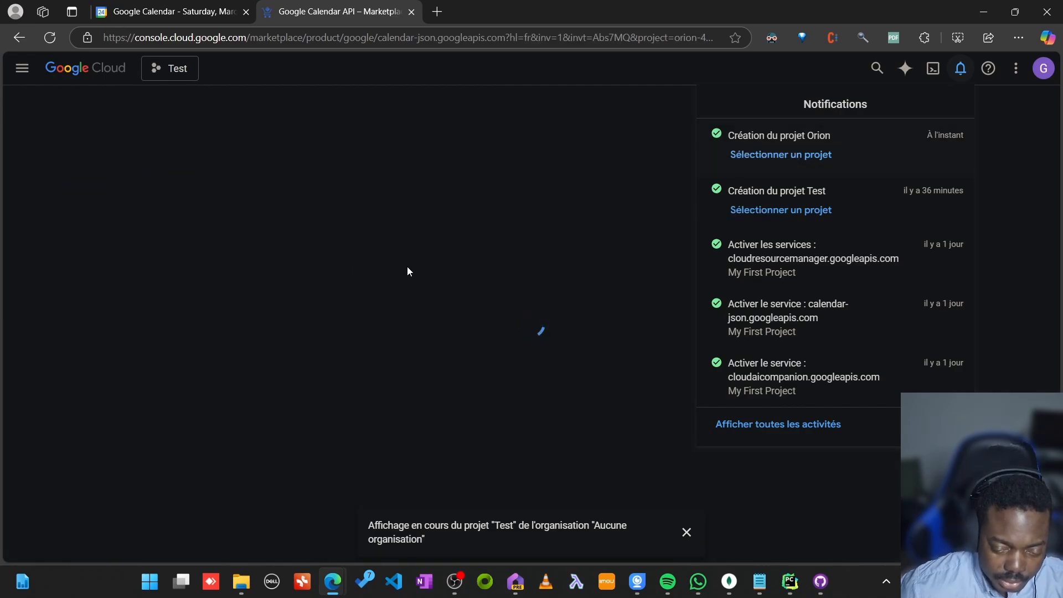
pyautogui.click(480, 237)
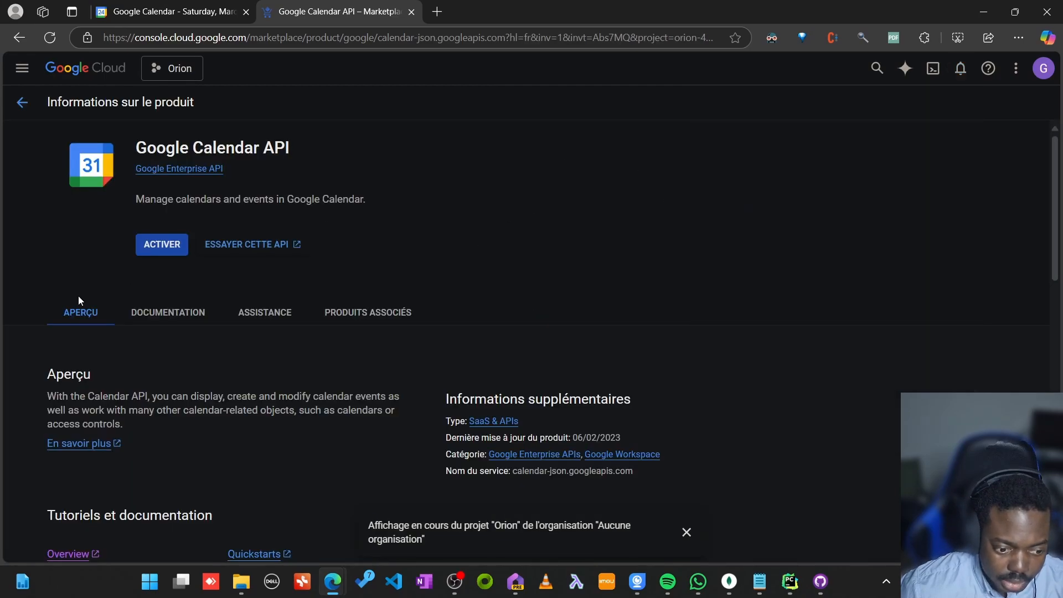
pyautogui.click(161, 244)
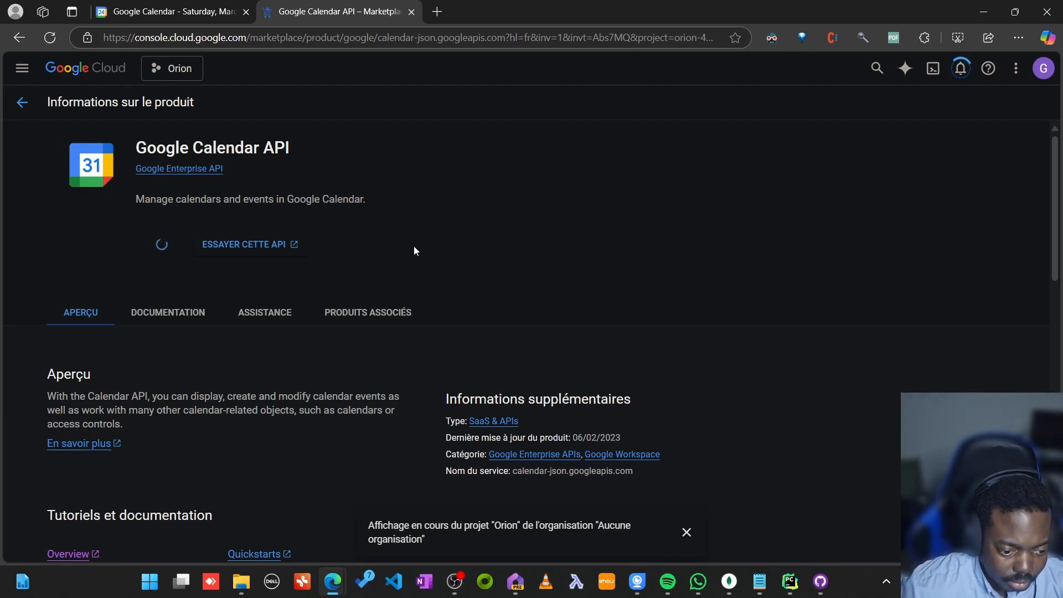
pyautogui.click(693, 542)
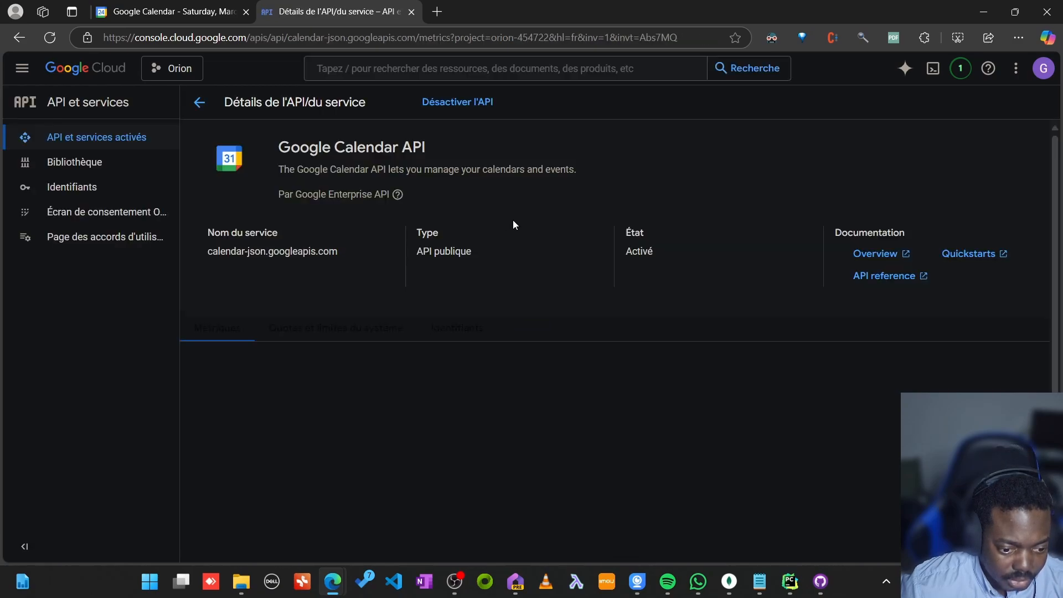
# - Look over the Google Calendar API details page, including its service information, metrics filters and traffic graphs
pyautogui.scroll(-5, 598, 347)
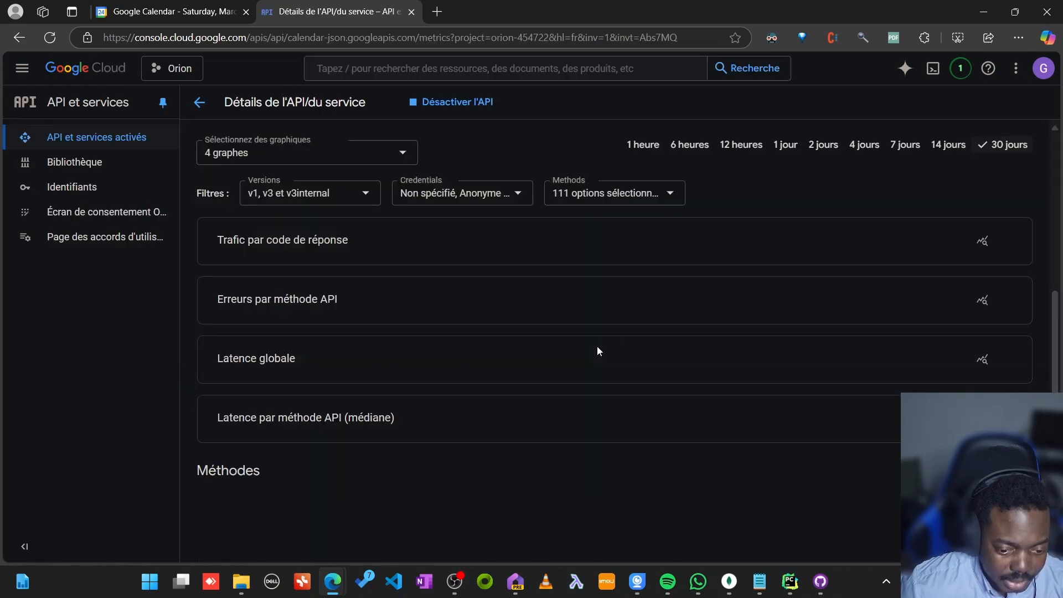
pyautogui.scroll(5, 610, 335)
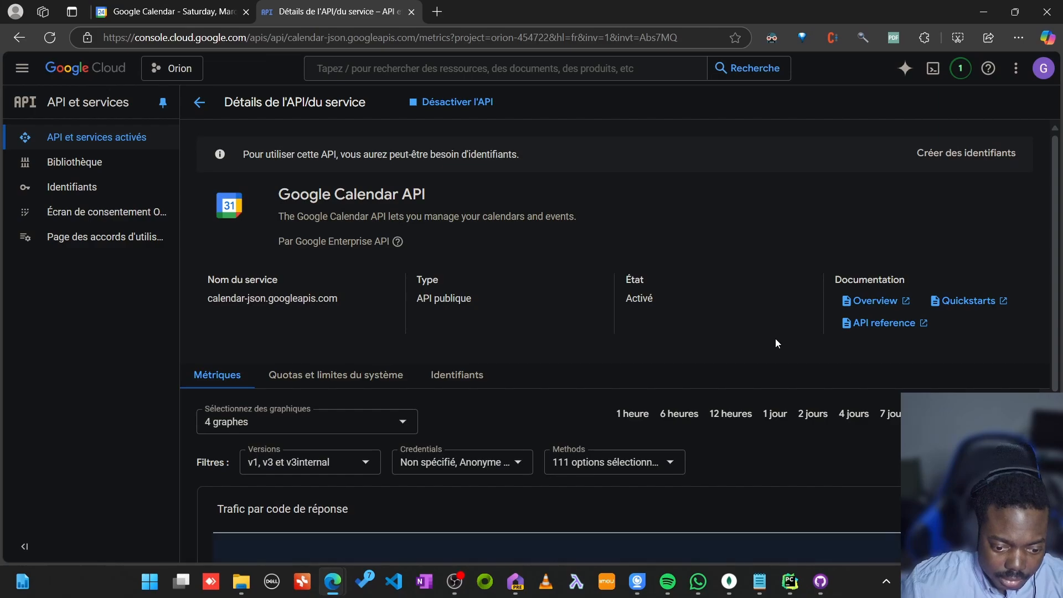
pyautogui.scroll(-5, 776, 338)
pyautogui.scroll(5, 1052, 188)
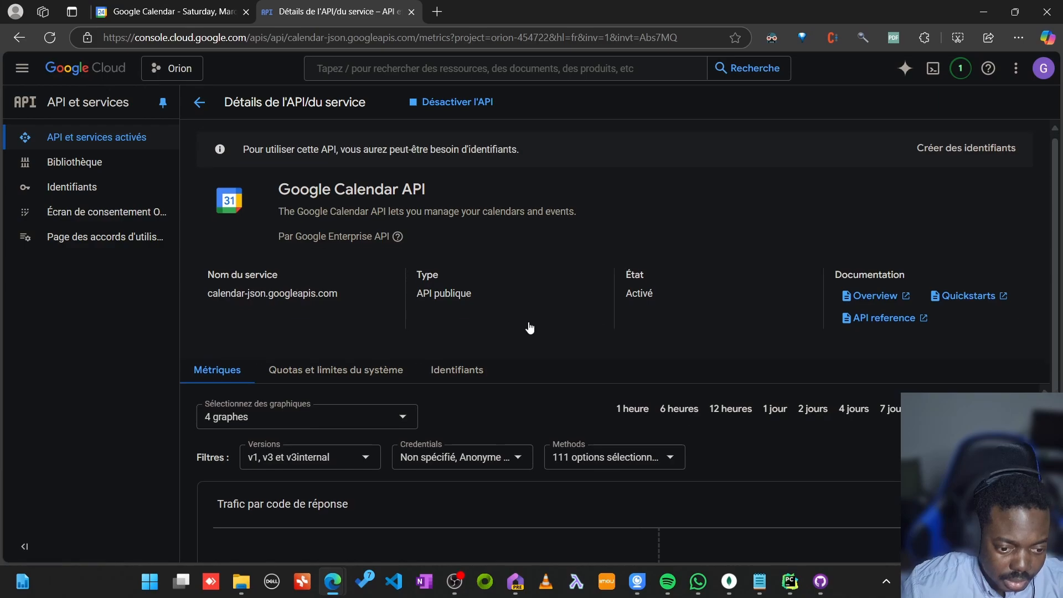
pyautogui.scroll(-3, 527, 328)
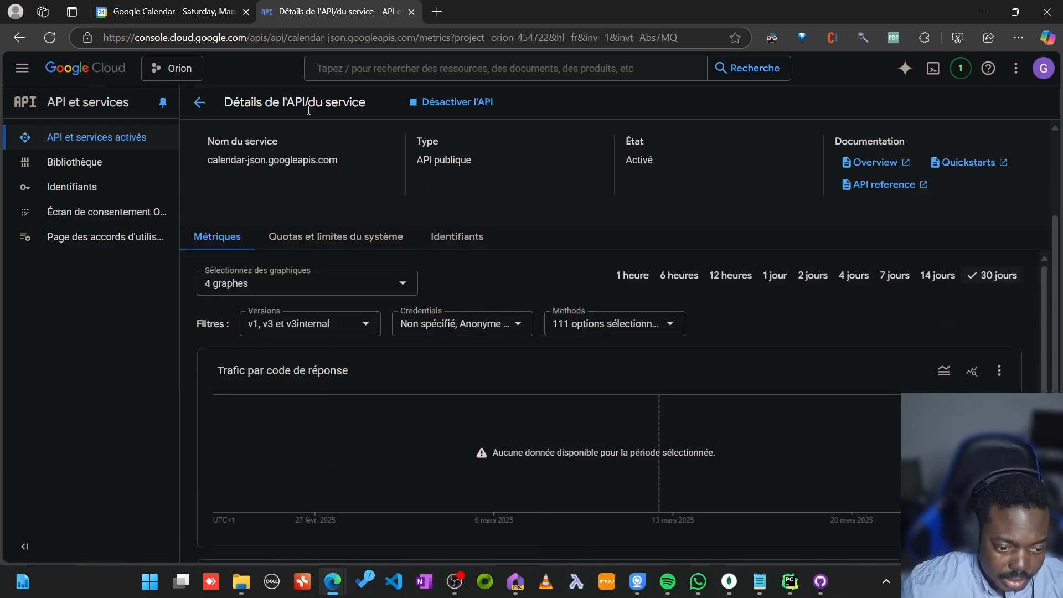
pyautogui.scroll(3, 263, 103)
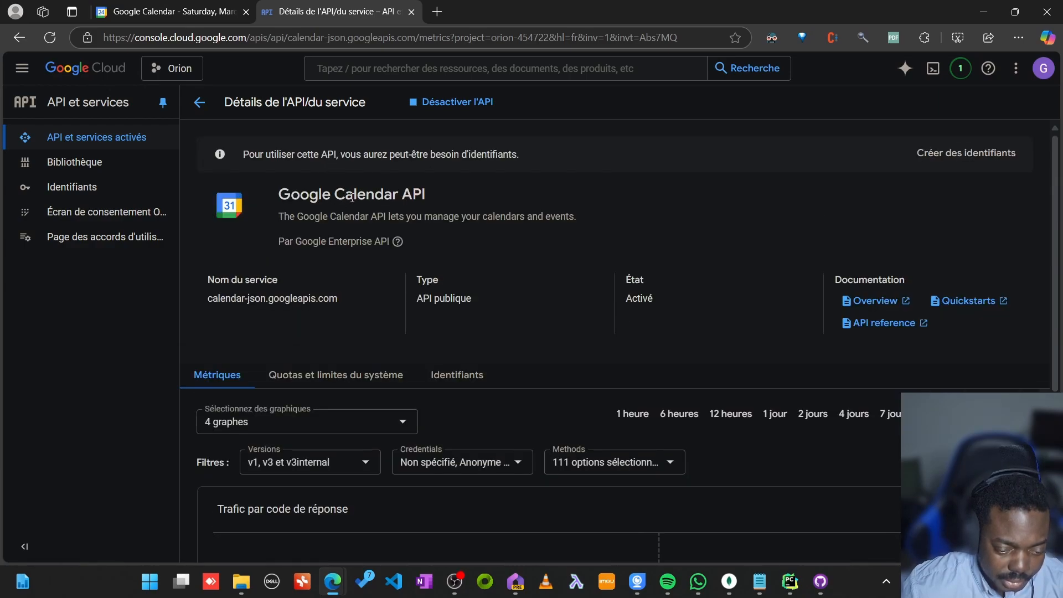
pyautogui.scroll(-3, 476, 201)
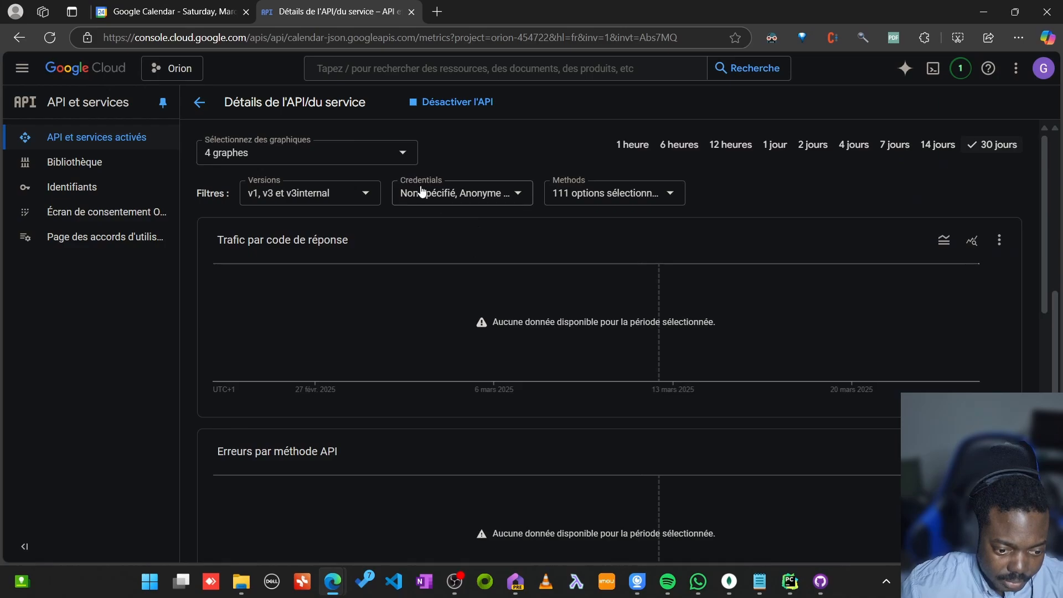
pyautogui.scroll(3, 447, 221)
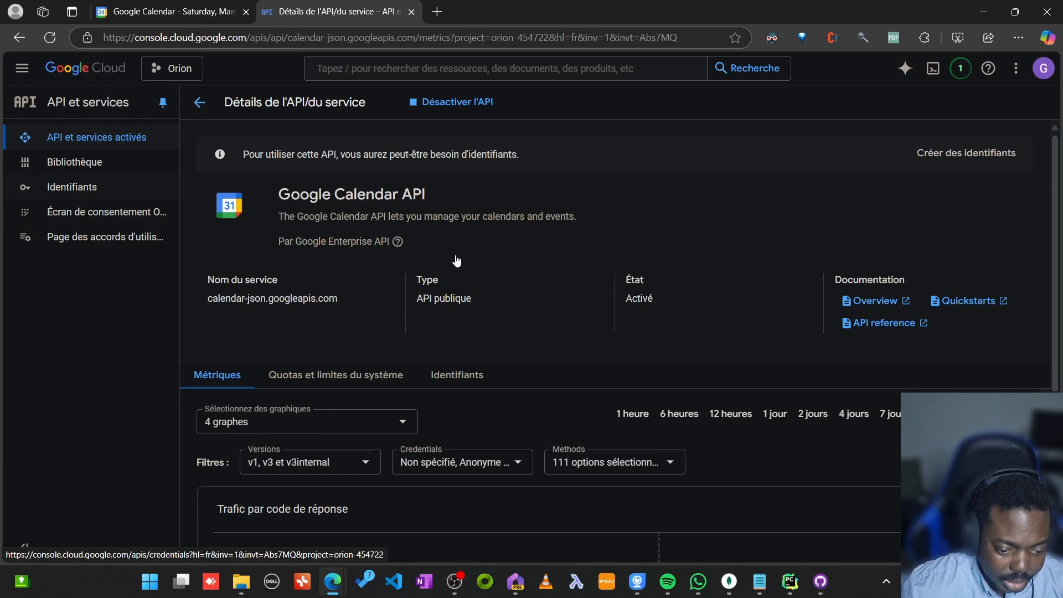
# - Open the Google Calendar API's credentials section and start configuring the project's OAuth consent screen
pyautogui.click(478, 378)
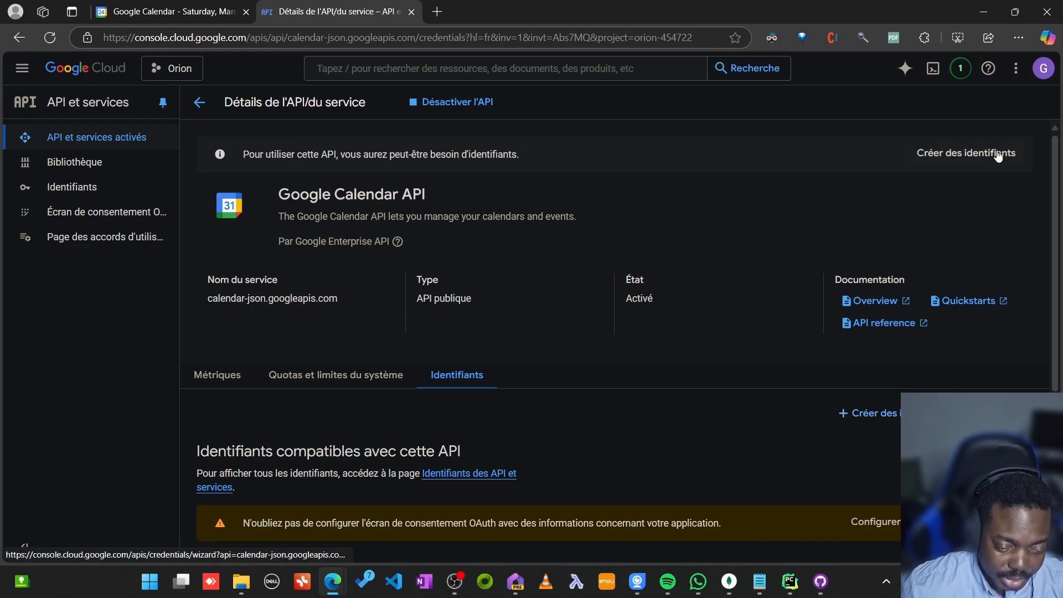
pyautogui.scroll(-5, 836, 146)
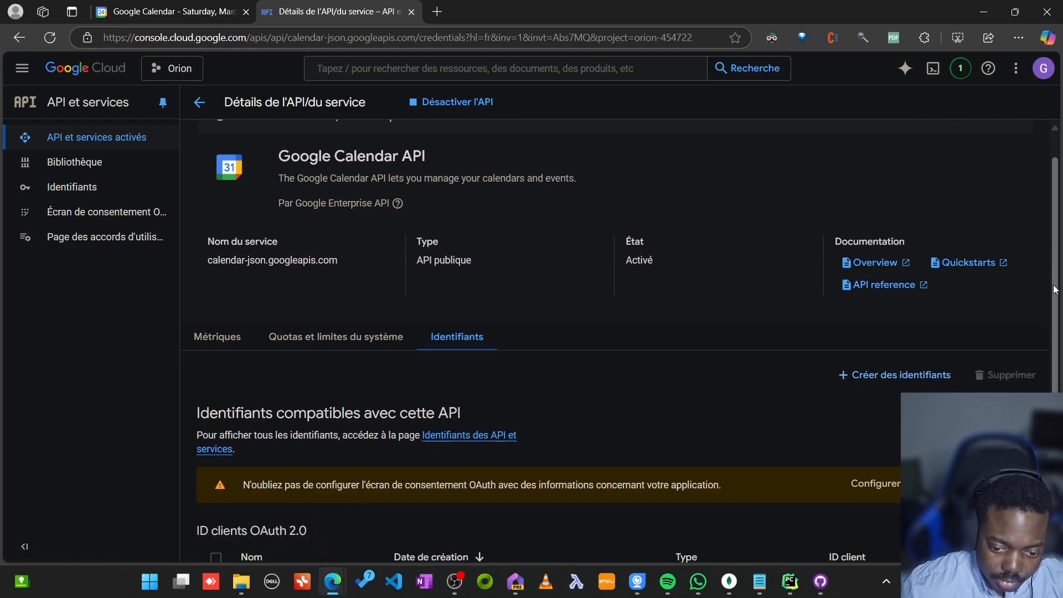
pyautogui.scroll(1, 637, 332)
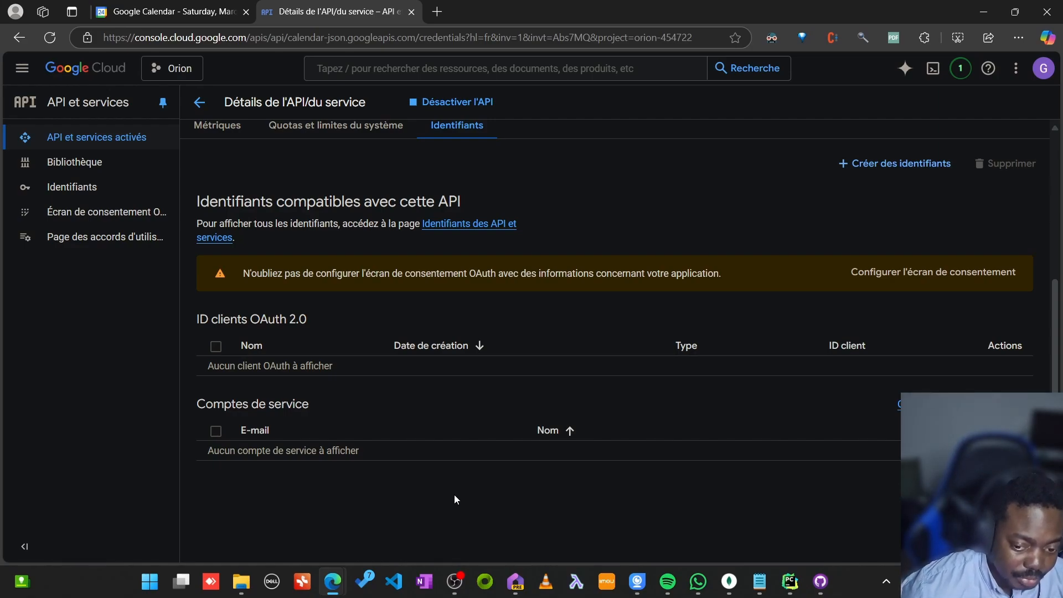
pyautogui.click(909, 277)
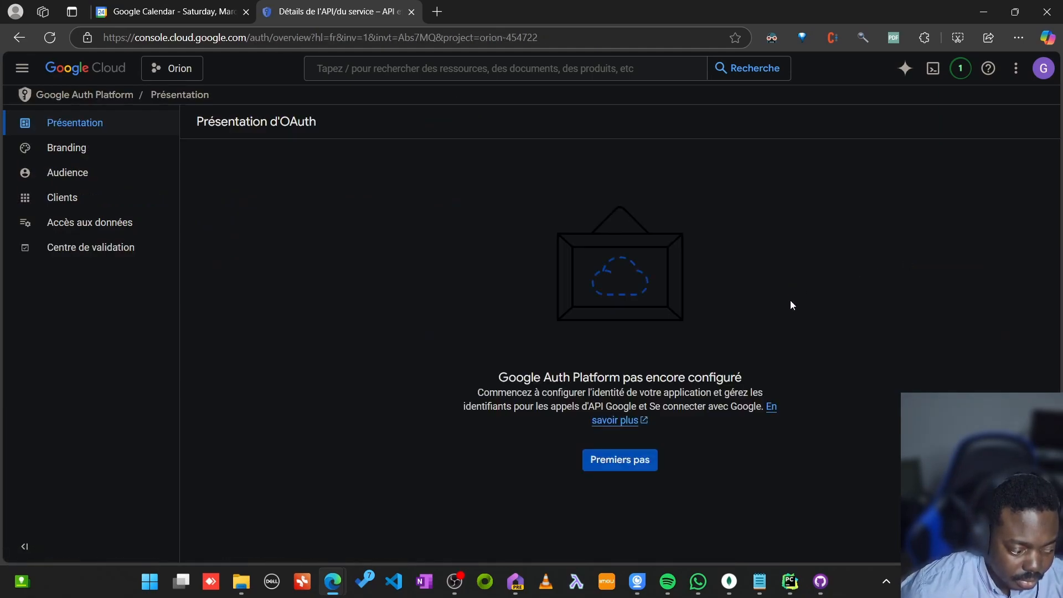
pyautogui.click(634, 467)
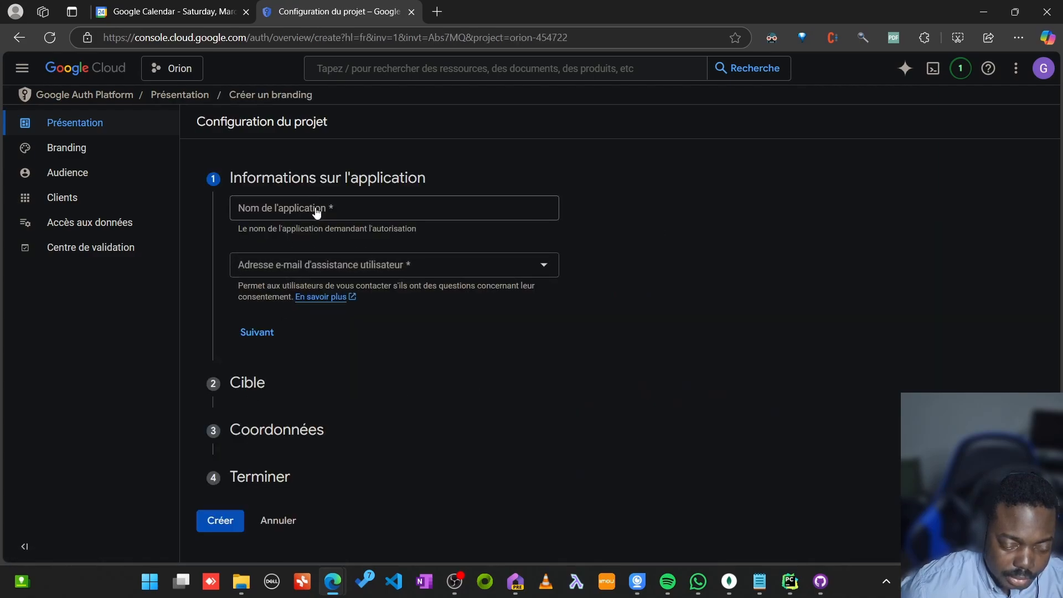
# - Enter Orion as the application name in the OAuth project configuration
pyautogui.click(315, 216)
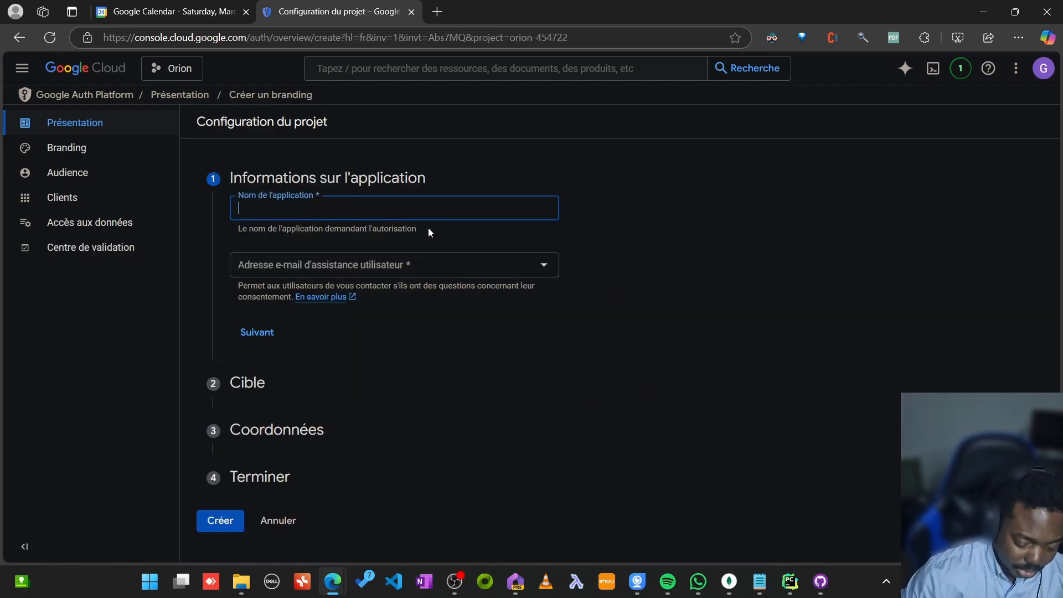
pyautogui.write('Orion')
pyautogui.click(731, 244)
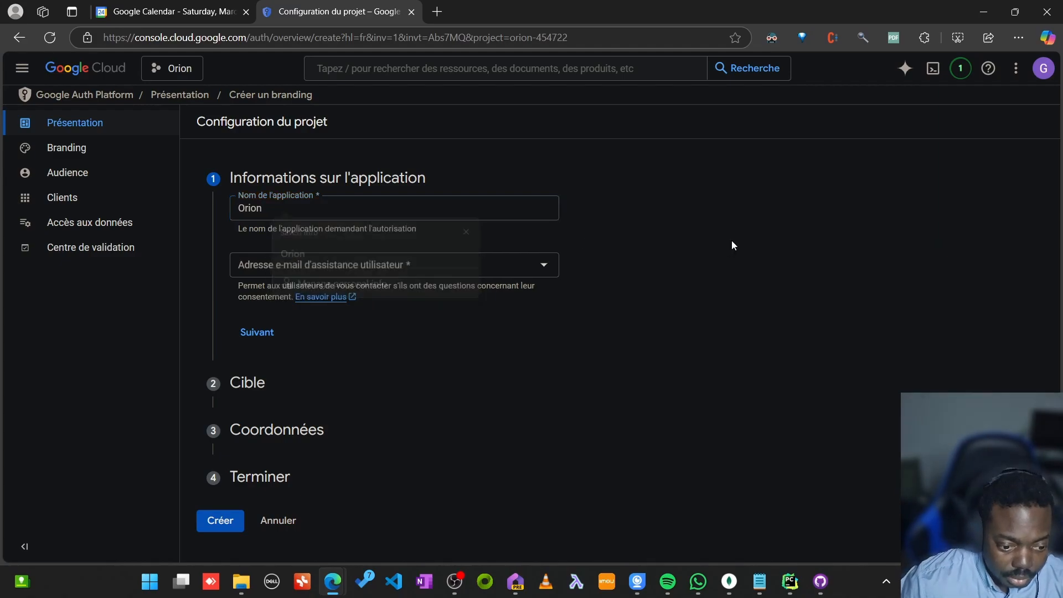
pyautogui.click(432, 207)
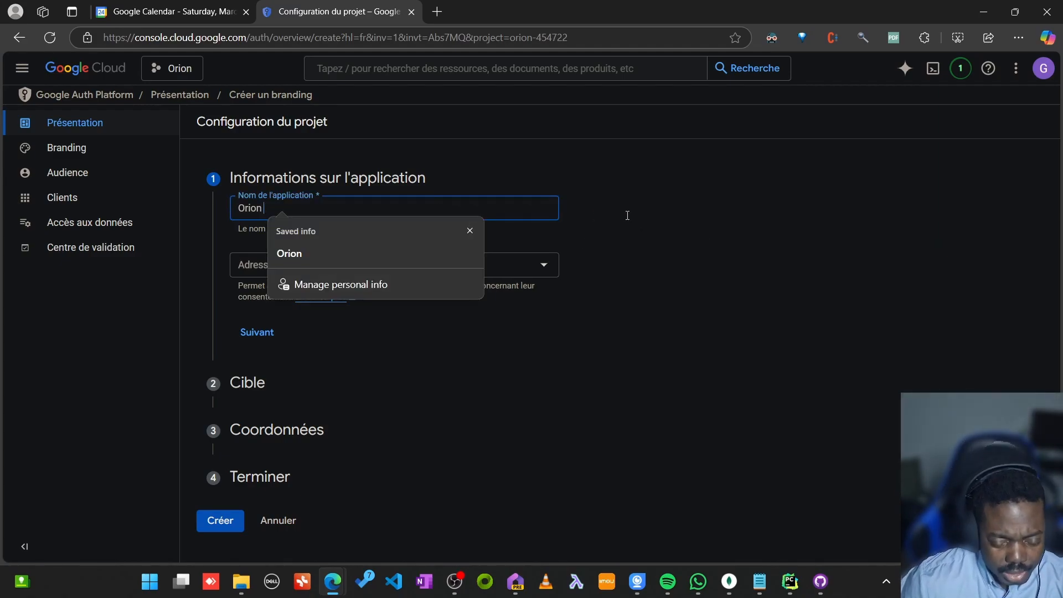
pyautogui.click(520, 215)
pyautogui.click(498, 213)
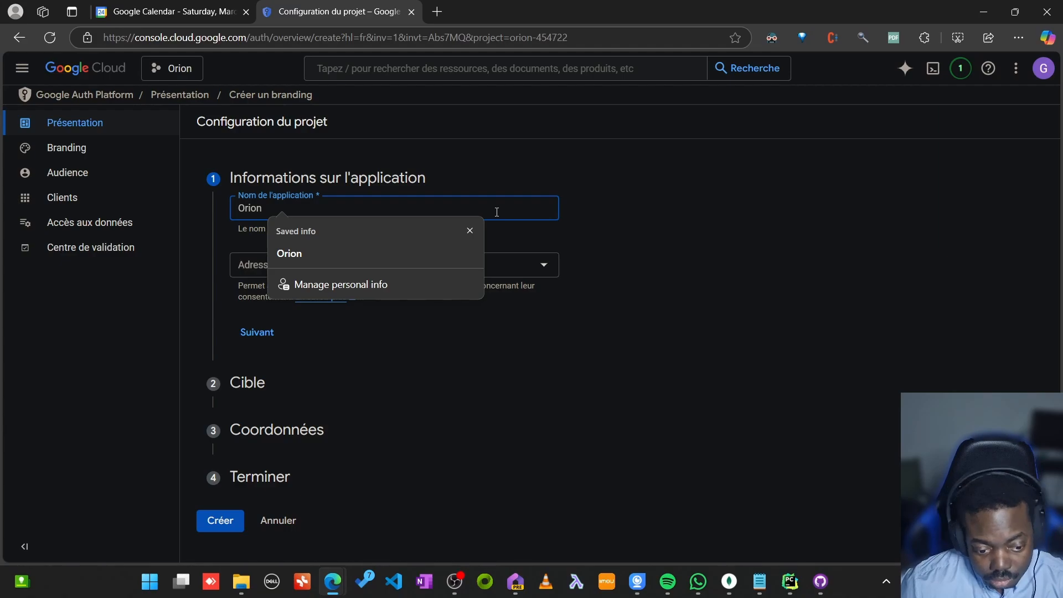
pyautogui.click(668, 222)
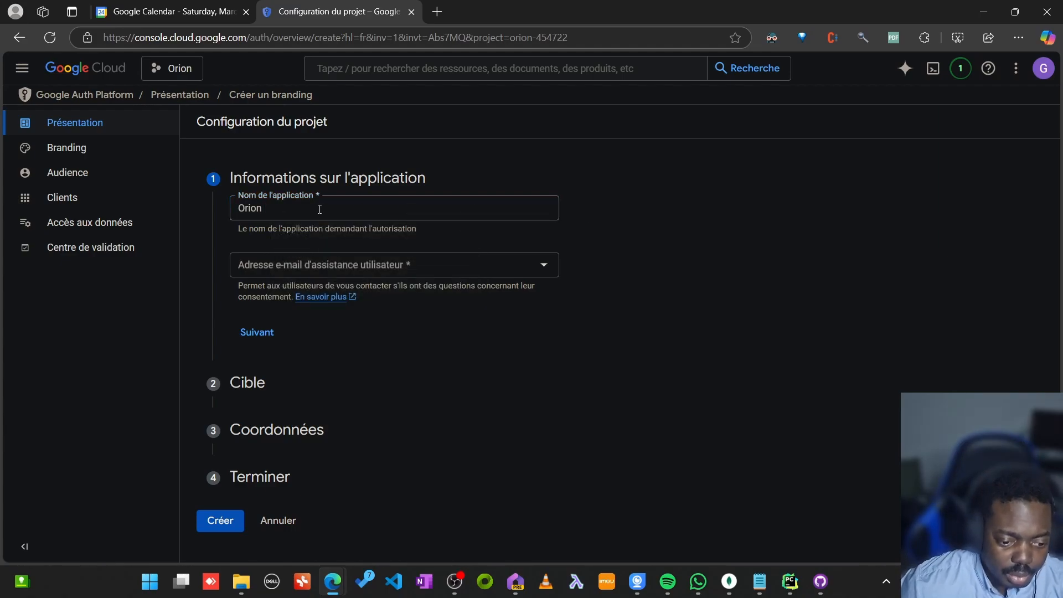
pyautogui.click(338, 215)
pyautogui.click(667, 270)
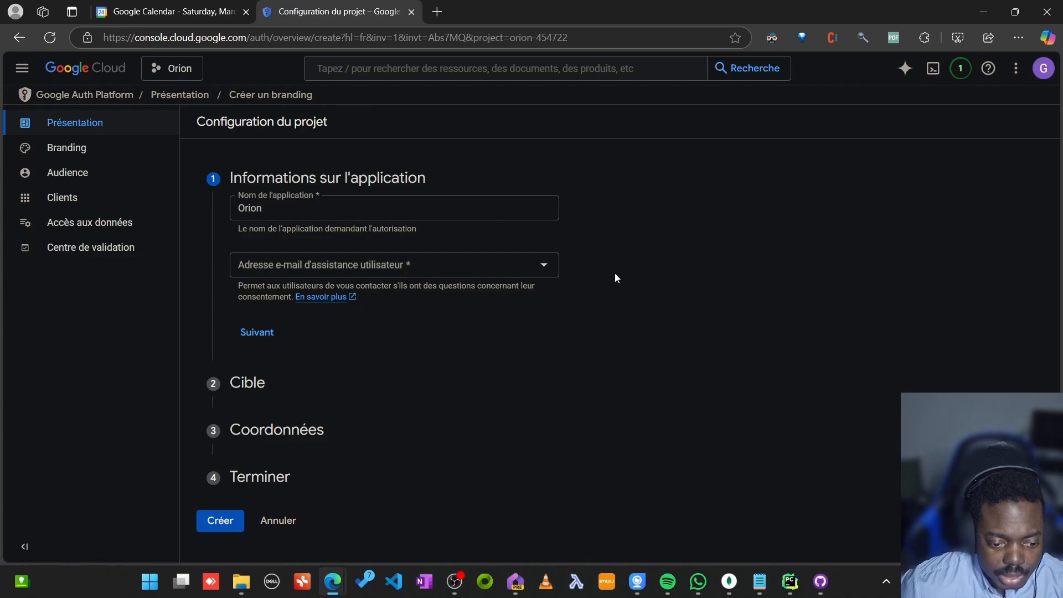
# - Choose the account's own e-mail as the user support address and proceed to the audience section
pyautogui.click(499, 270)
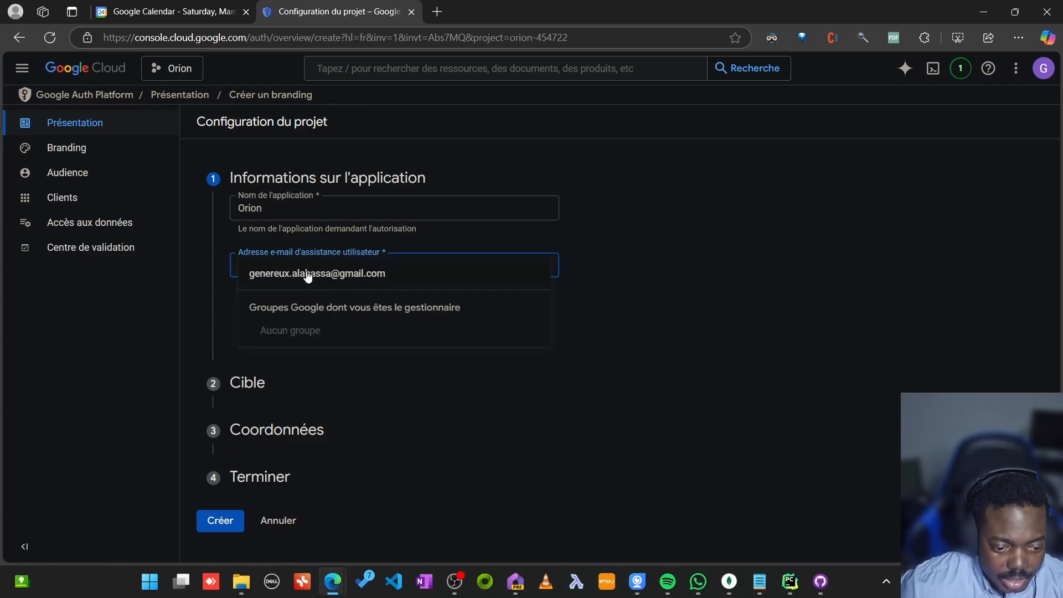
pyautogui.click(309, 275)
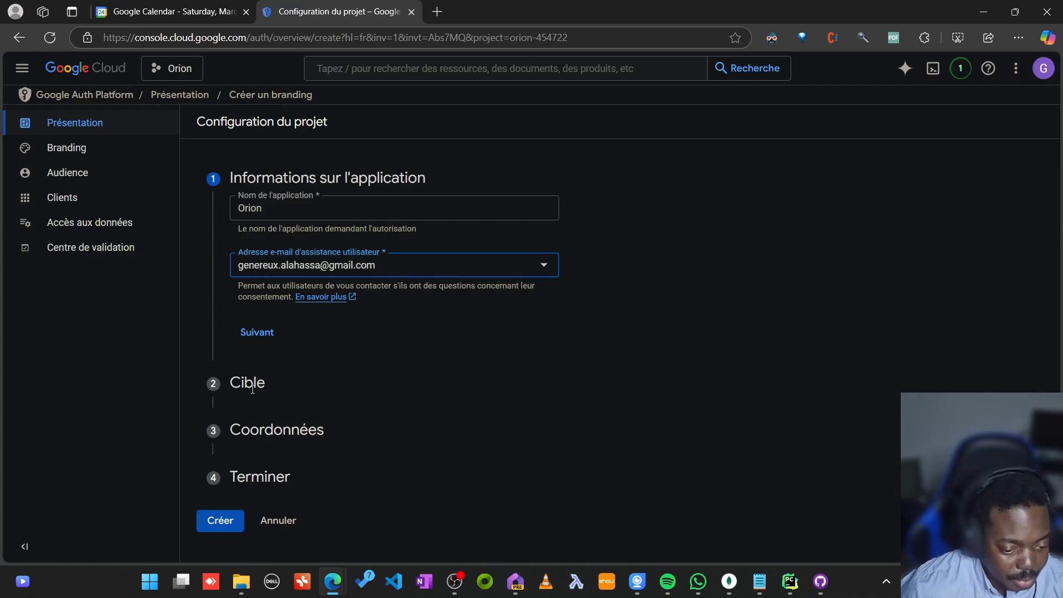
pyautogui.click(220, 522)
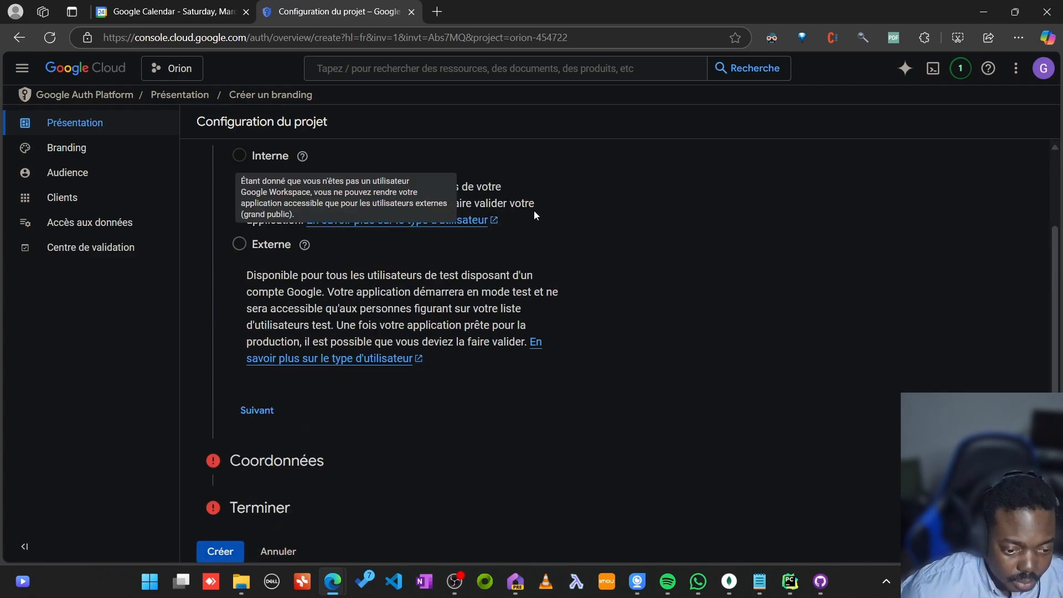
# - Set the application's audience to Externe and continue to the contact details
pyautogui.scroll(-2, 208, 248)
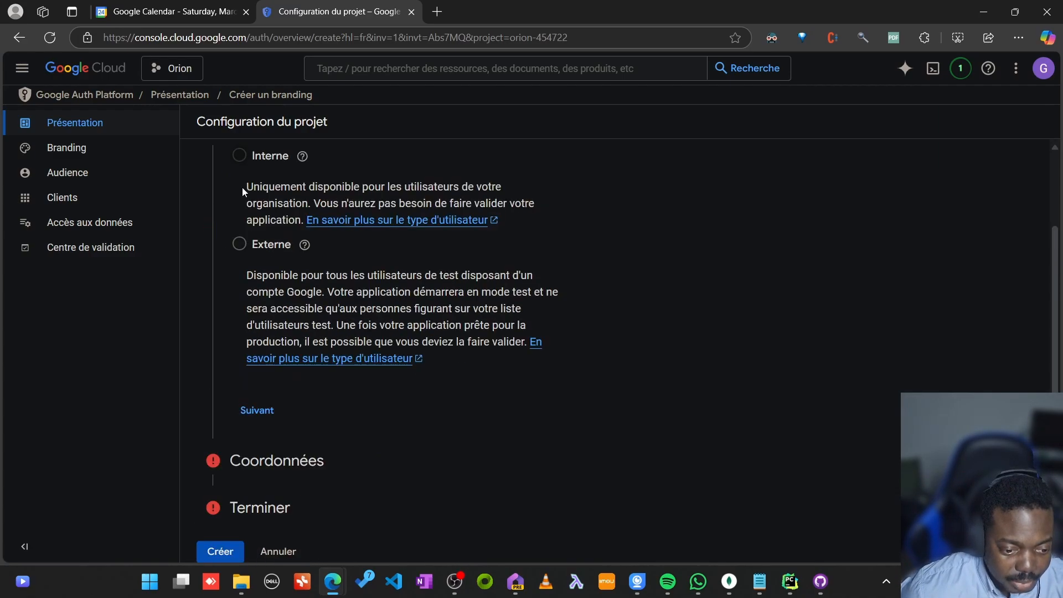
pyautogui.scroll(2, 240, 273)
pyautogui.click(239, 338)
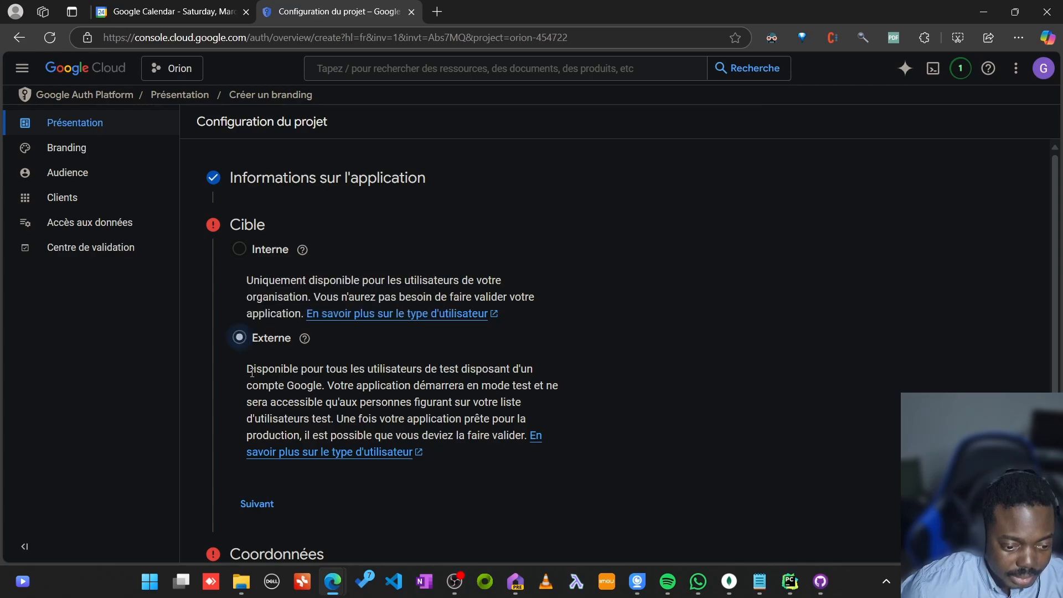
pyautogui.scroll(-2, 556, 397)
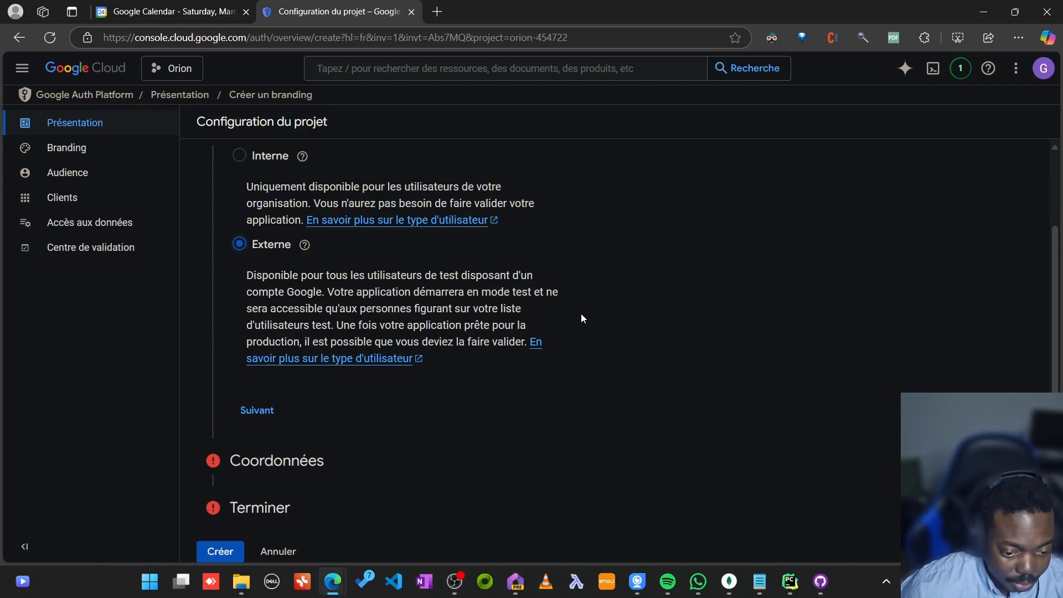
pyautogui.click(284, 420)
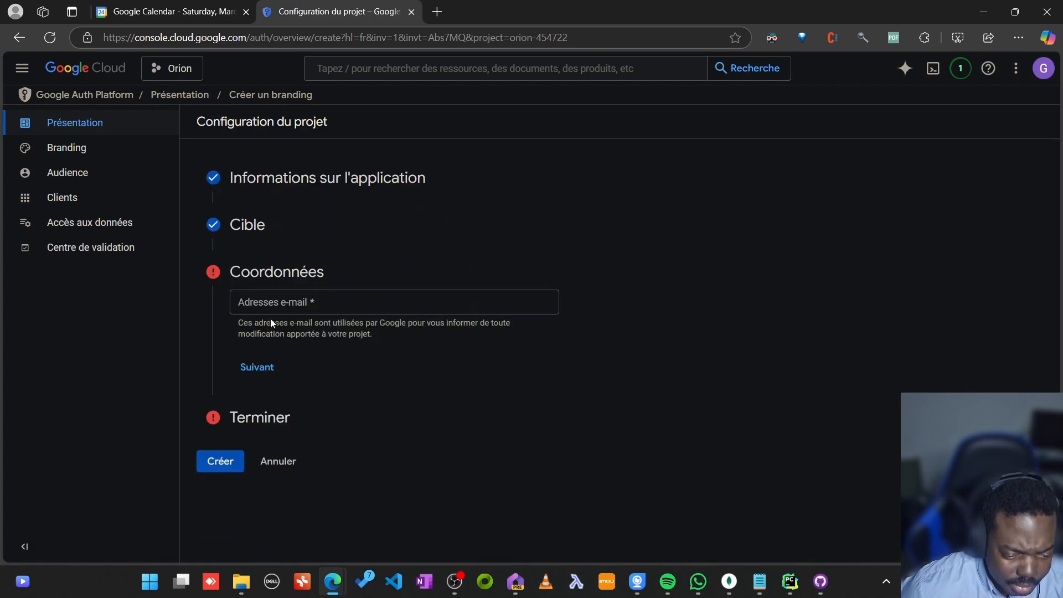
# - Fill in the developer's contact e-mail address from the saved entries and continue to the final section
pyautogui.click(327, 308)
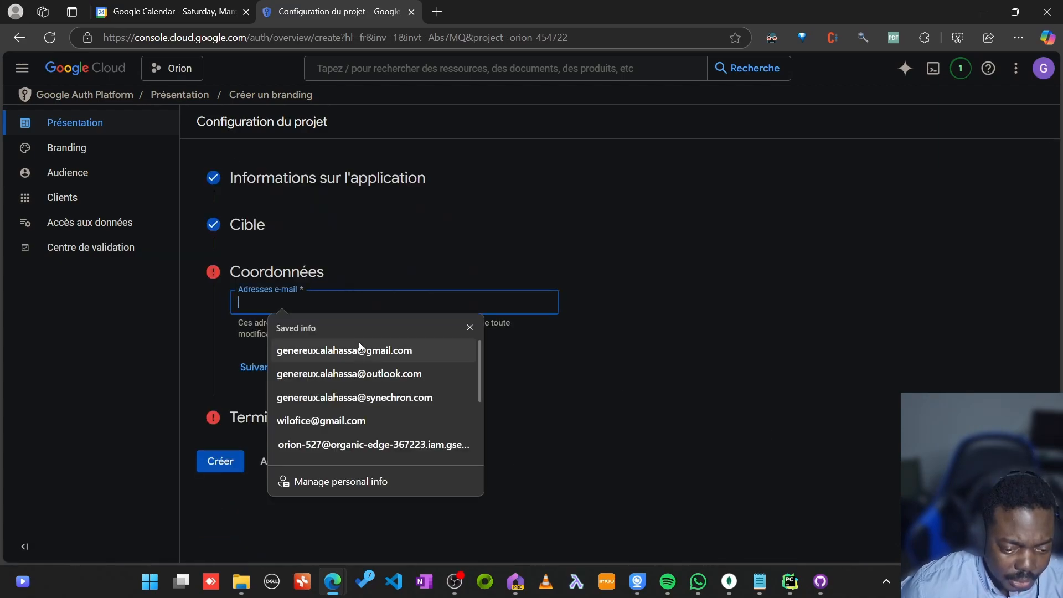
pyautogui.click(344, 350)
pyautogui.click(523, 341)
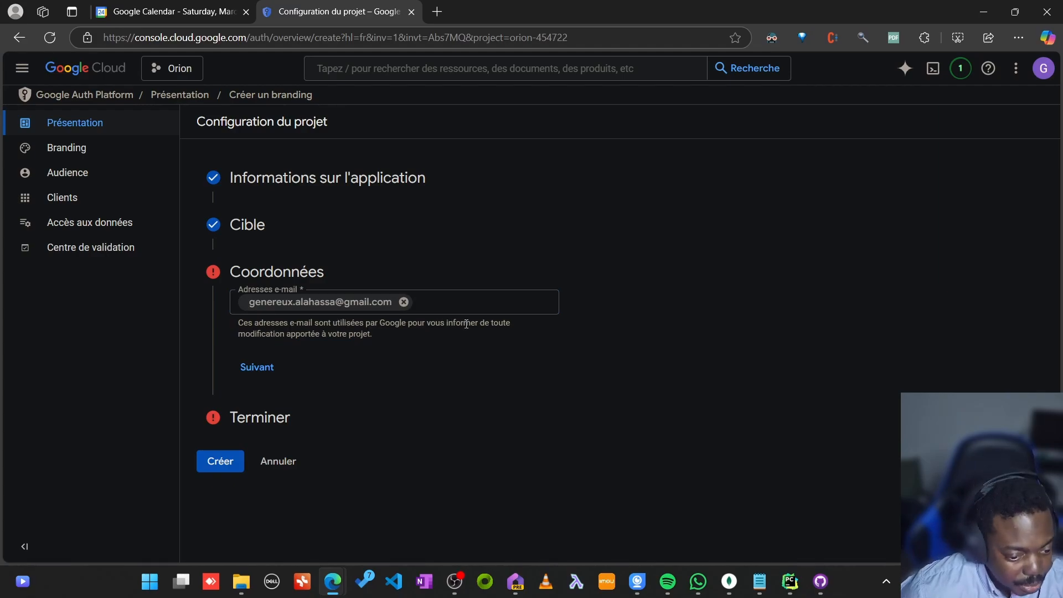
pyautogui.click(262, 369)
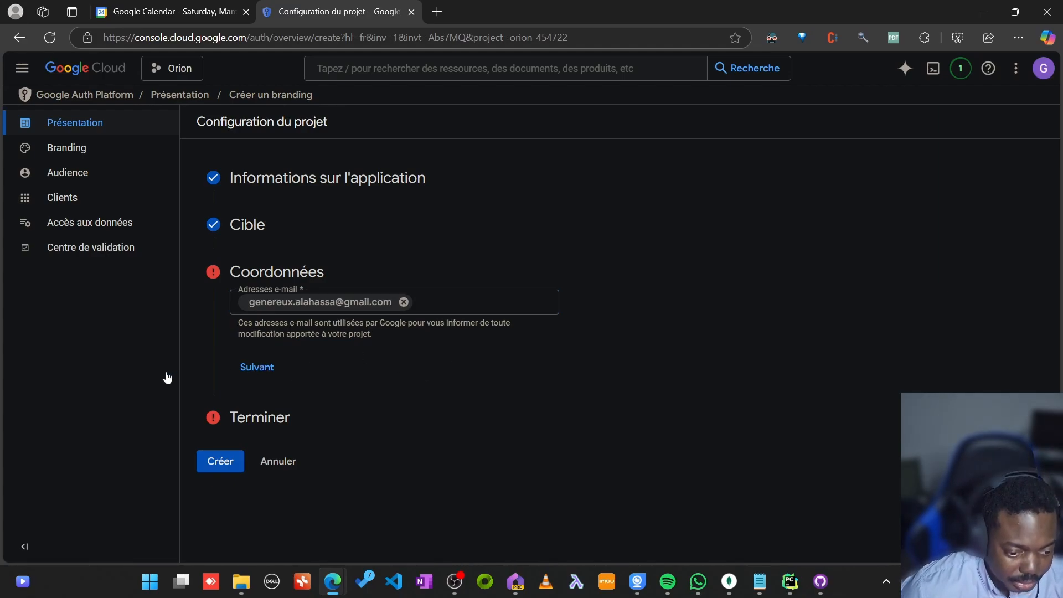
# - Accept the Google API services user data policy and create the OAuth configuration
pyautogui.click(239, 343)
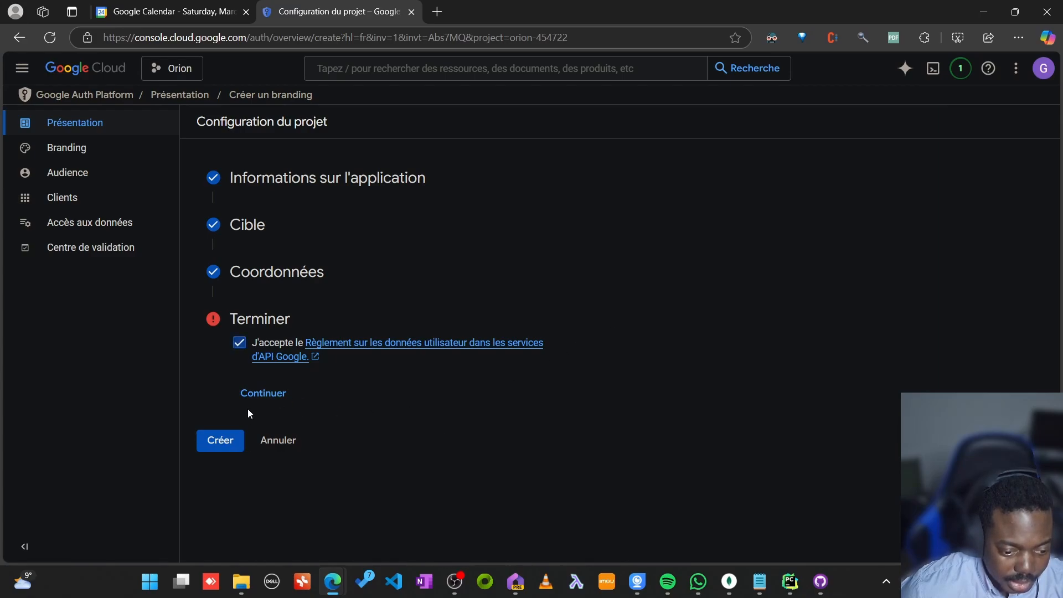
pyautogui.click(263, 393)
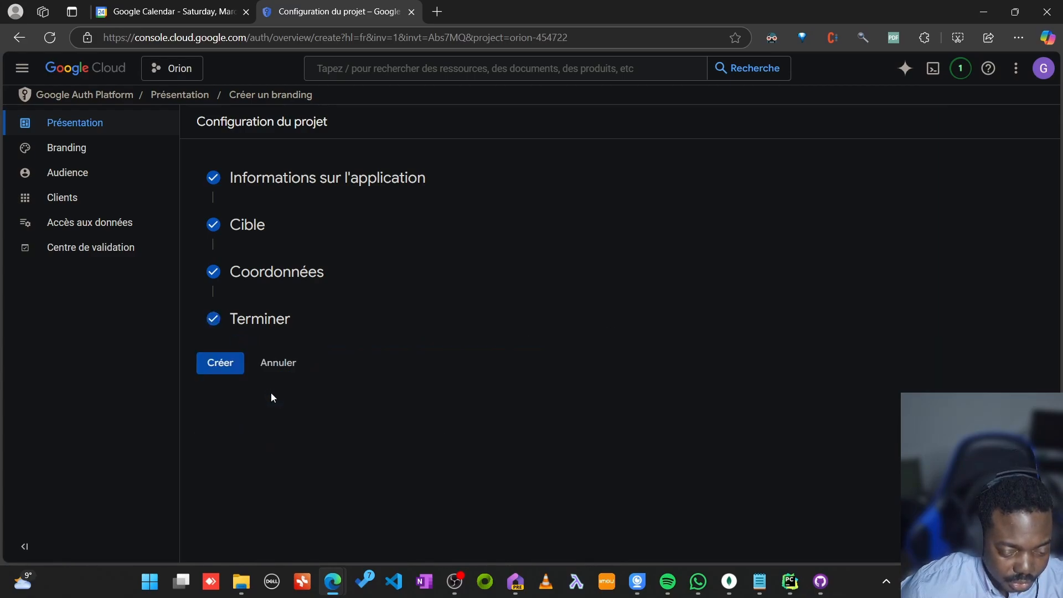
pyautogui.click(239, 370)
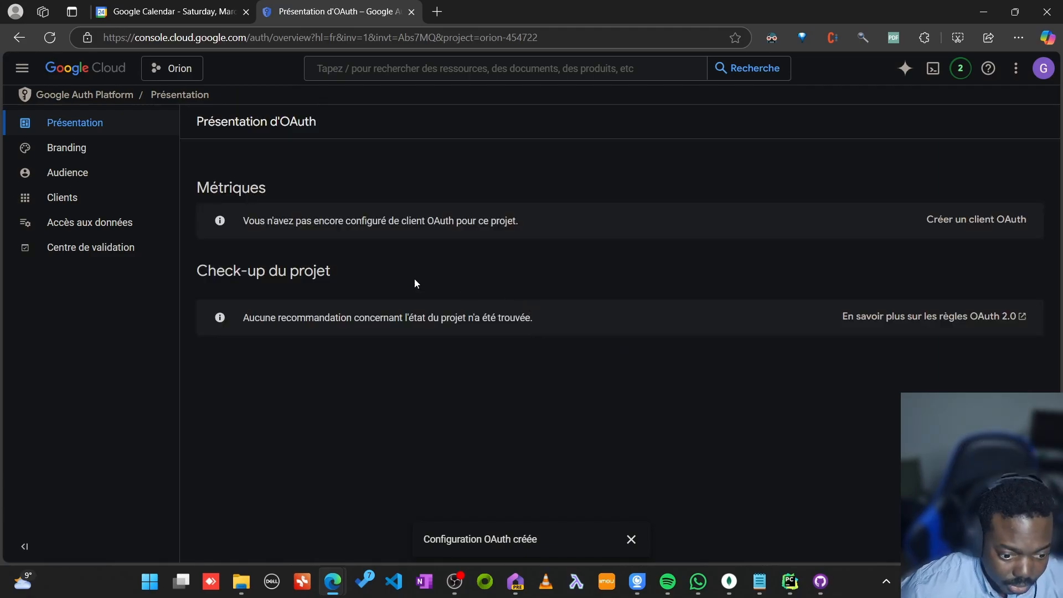
# - Start creating an OAuth client ID with Application Web as the application type
pyautogui.click(993, 218)
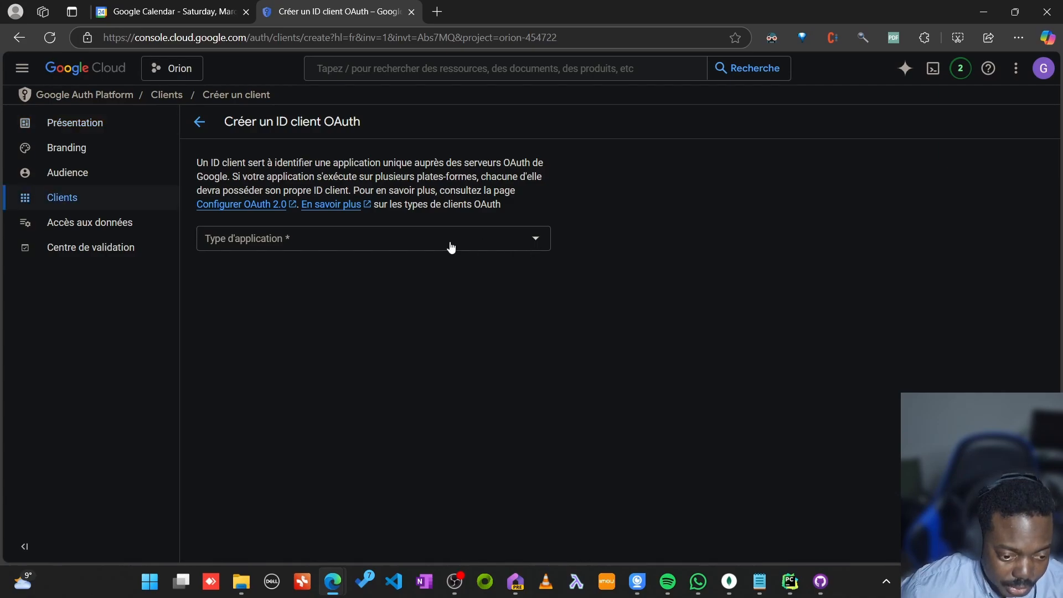
pyautogui.doubleClick(513, 246)
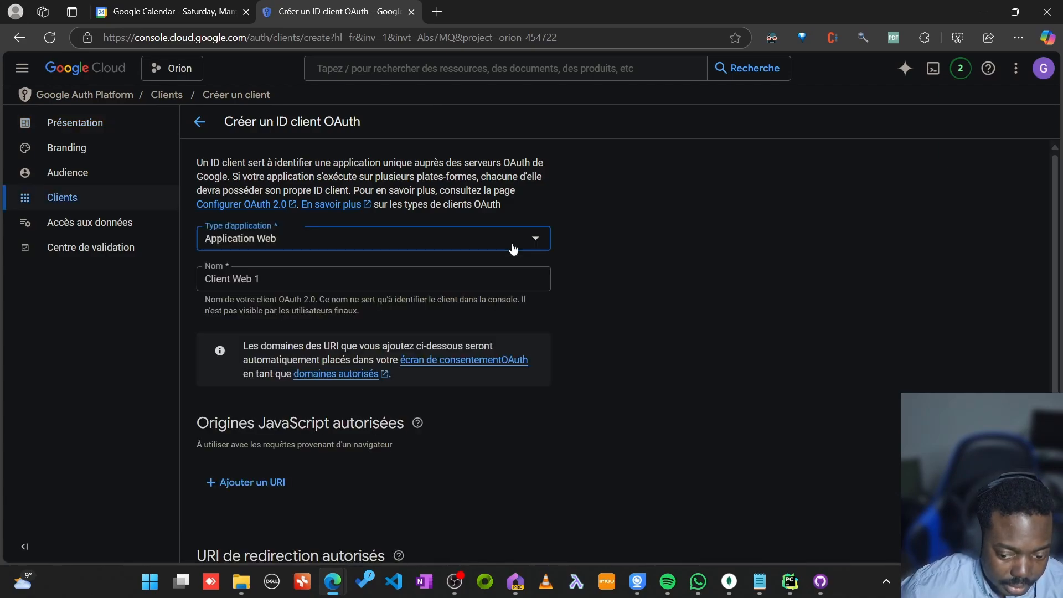
pyautogui.click(467, 246)
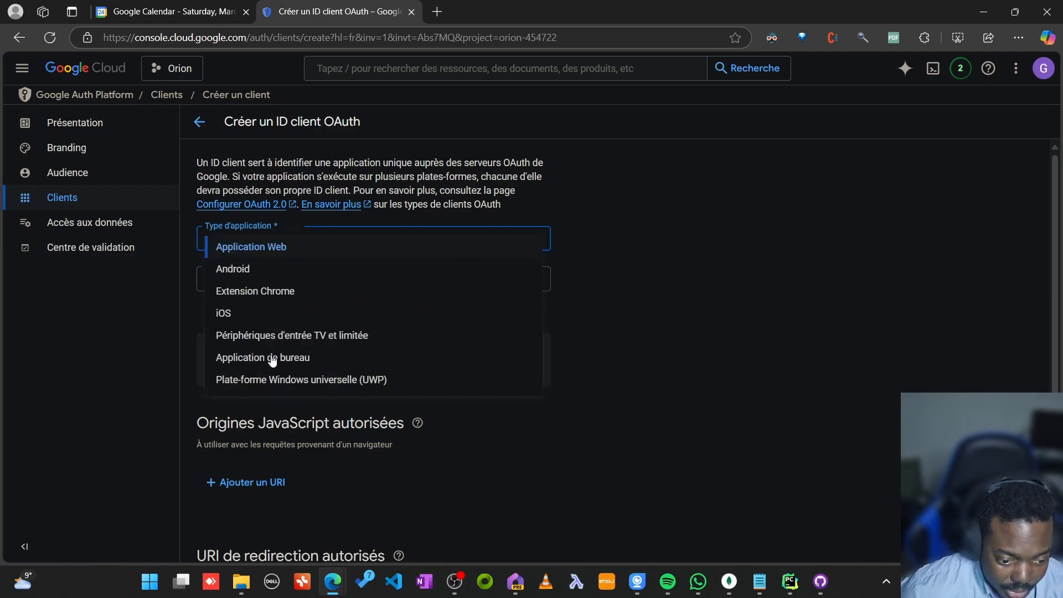
pyautogui.press('Escape')
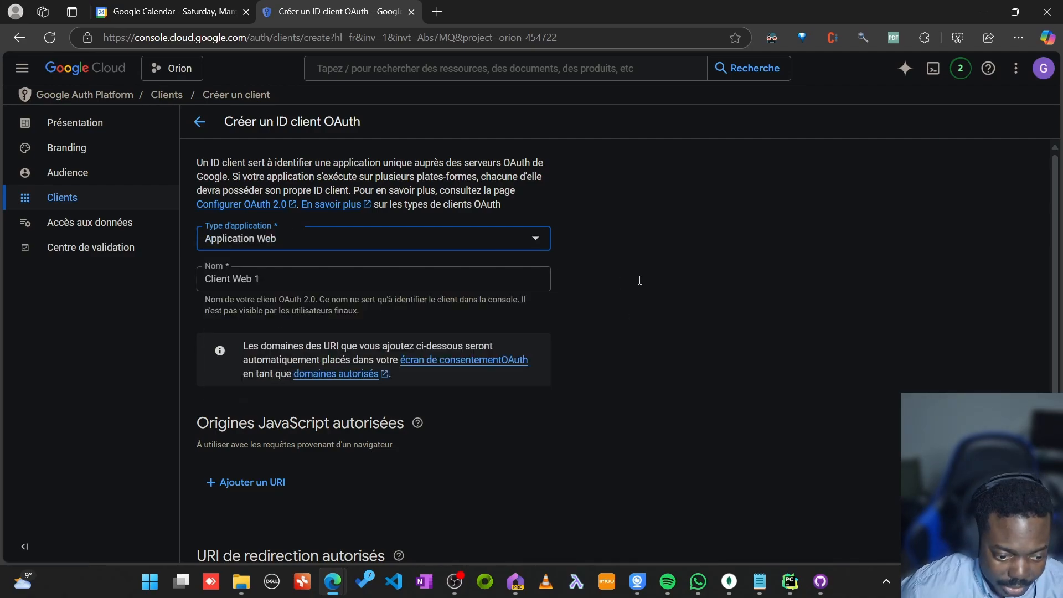
pyautogui.click(640, 310)
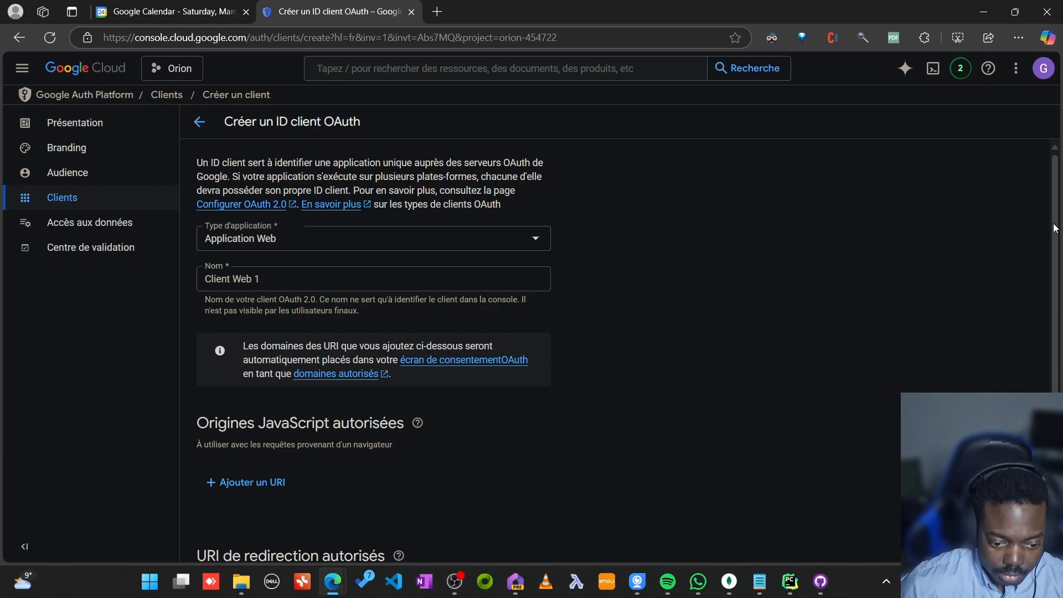
pyautogui.scroll(-2, 458, 238)
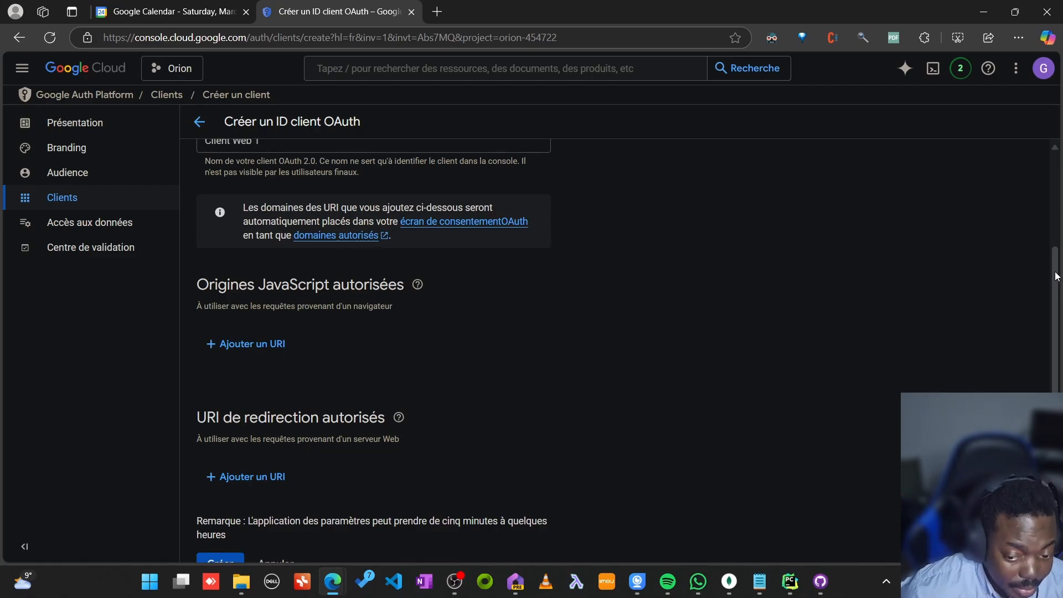
pyautogui.scroll(3, 1054, 278)
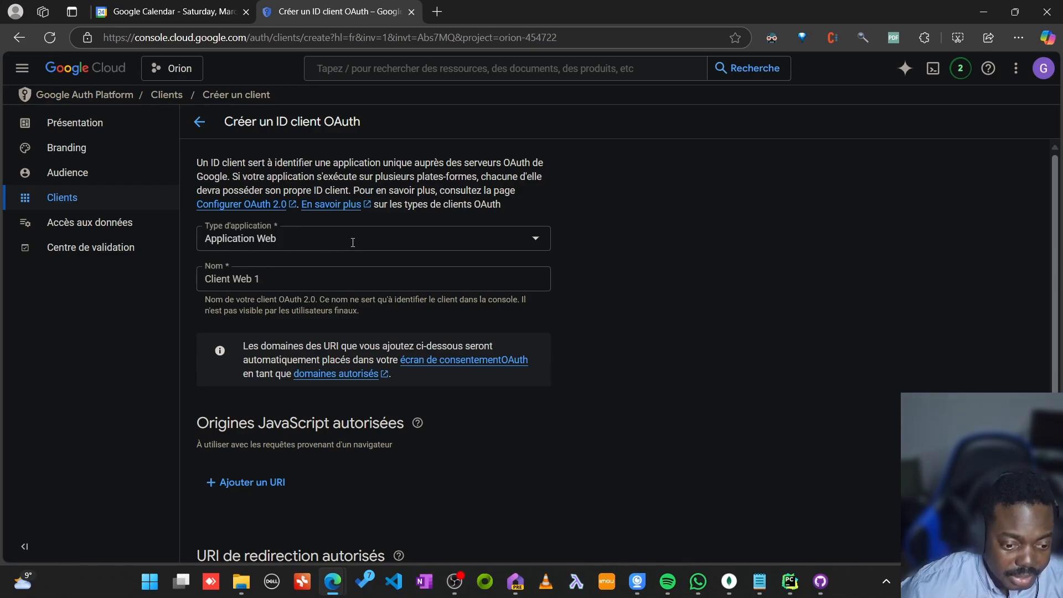
pyautogui.click(535, 241)
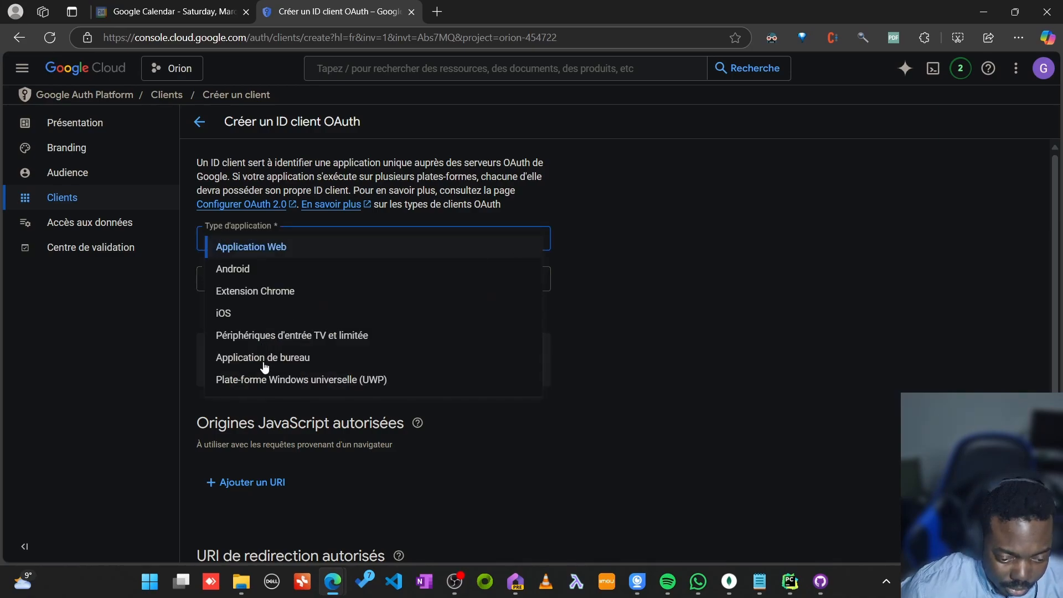
pyautogui.press('Escape')
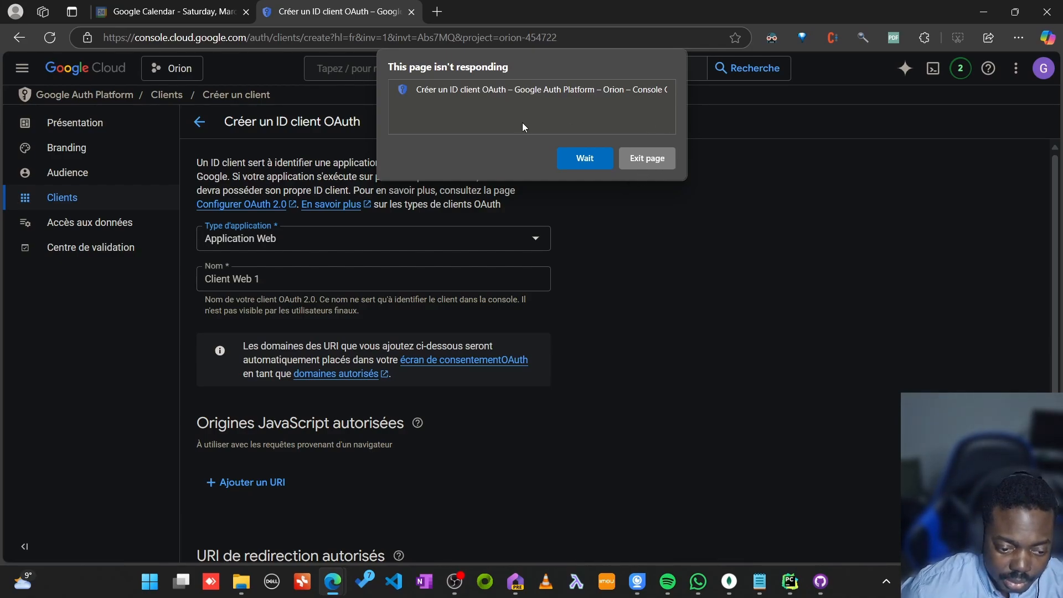
# - Reload the unresponsive client form and create an OAuth client with Application de bureau as the application type
pyautogui.click(647, 157)
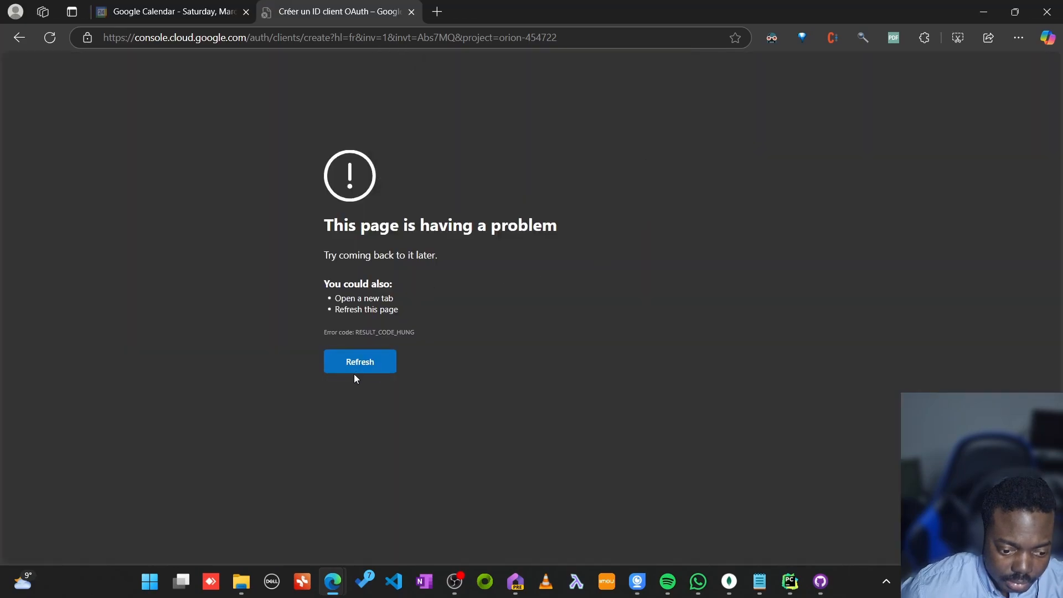
pyautogui.click(363, 366)
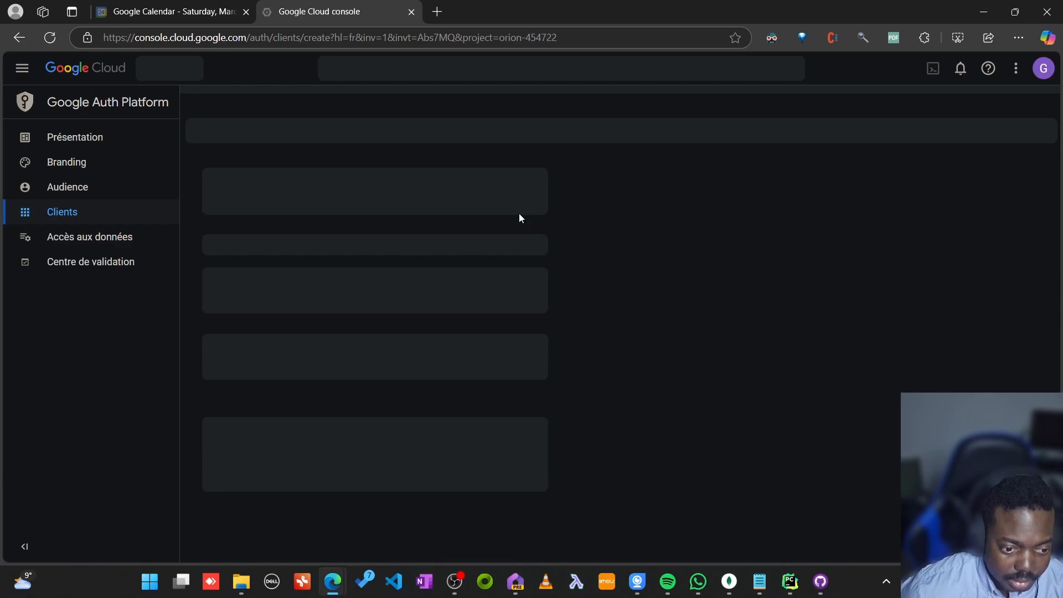
pyautogui.click(388, 238)
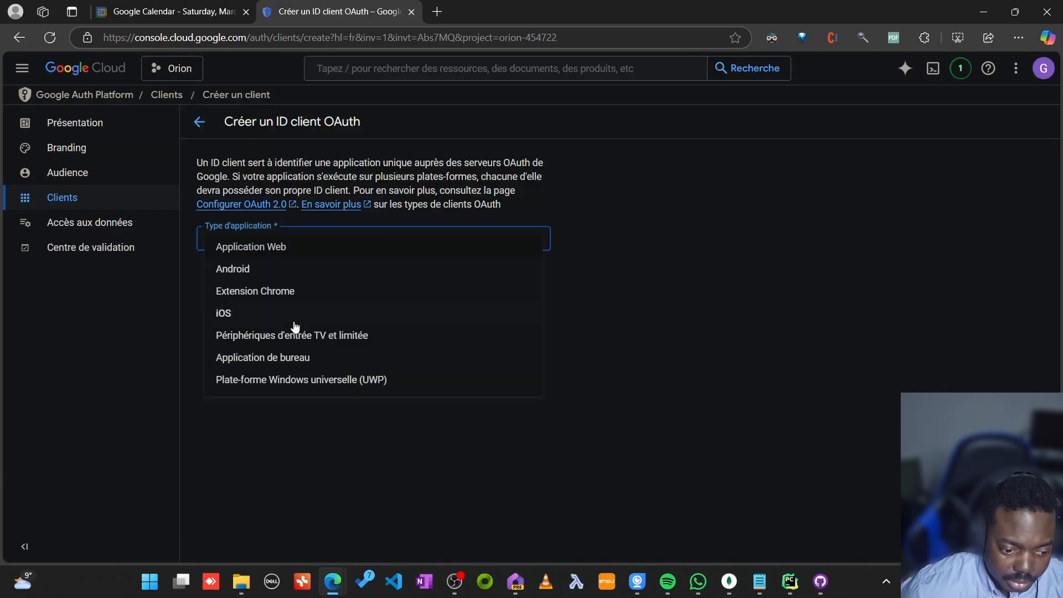
pyautogui.click(293, 360)
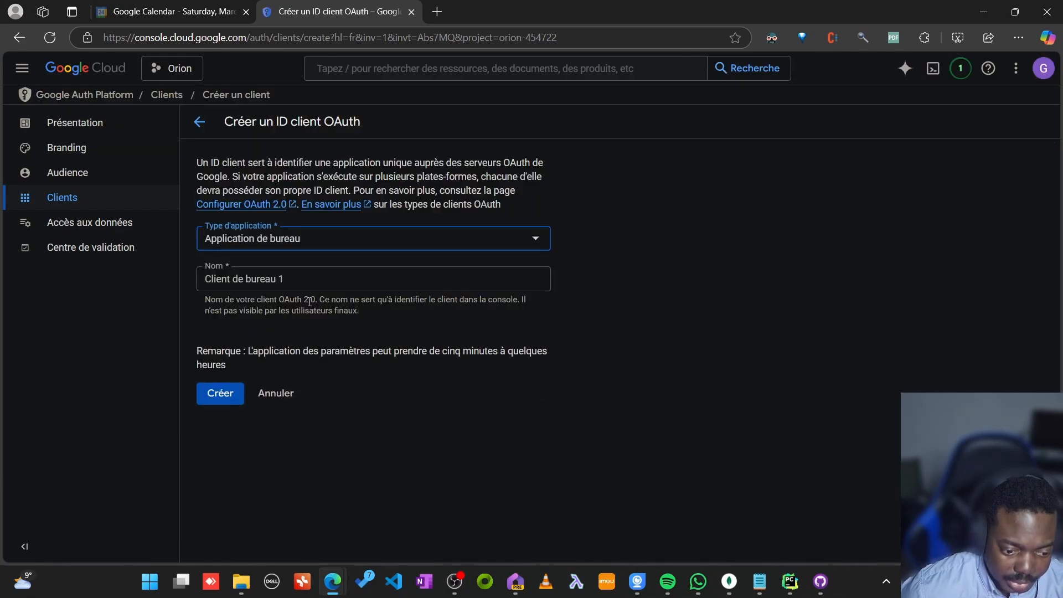
pyautogui.click(231, 399)
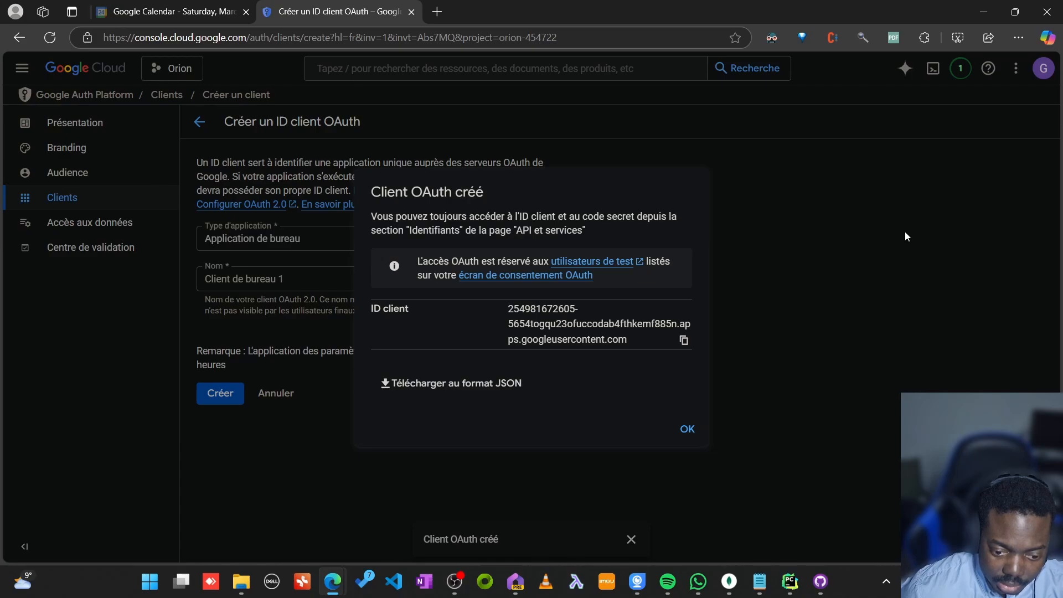
# - Check the browser's download list and the refreshed Downloads folder for the new OAuth client's JSON file
pyautogui.click(1019, 39)
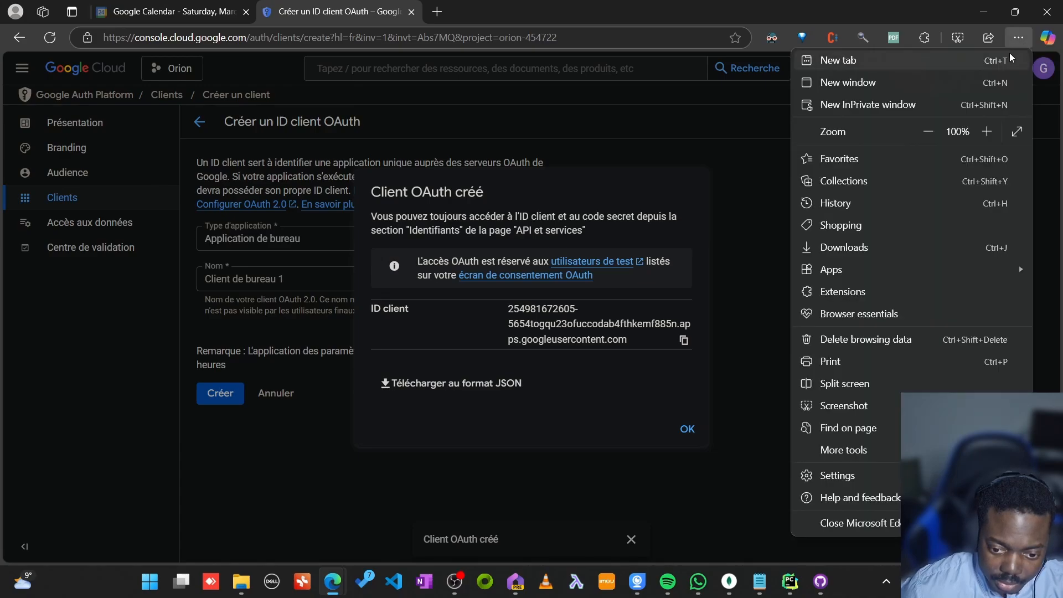
pyautogui.click(863, 249)
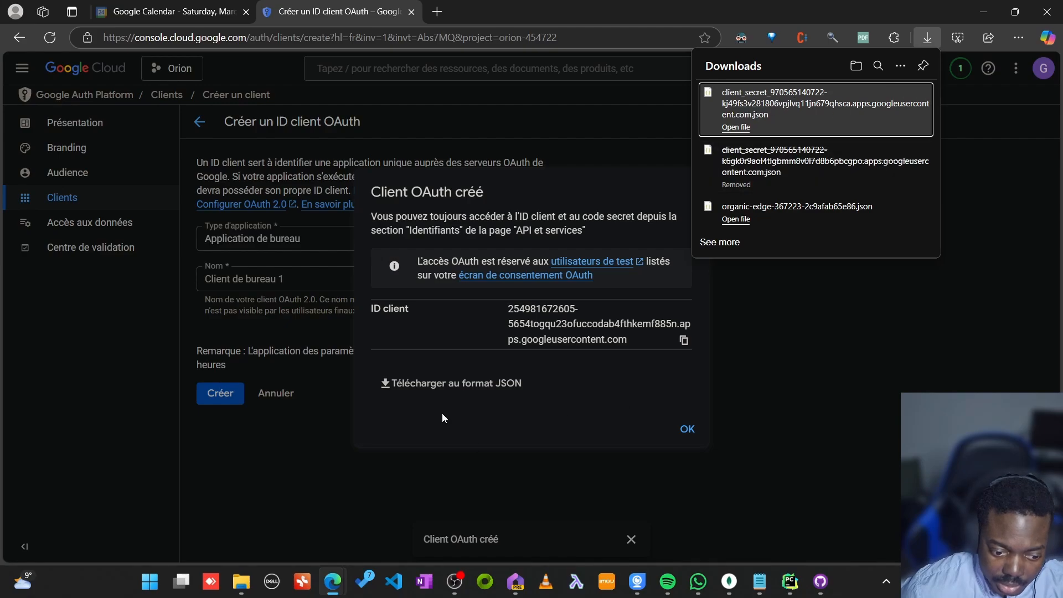
pyautogui.click(252, 578)
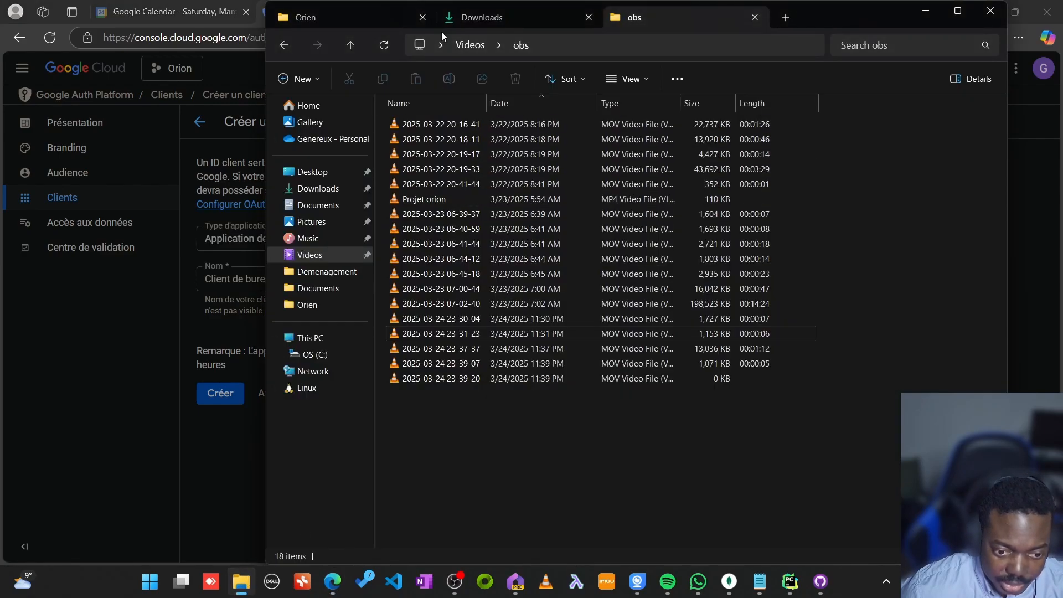
pyautogui.click(515, 17)
pyautogui.scroll(10, 852, 220)
pyautogui.click(856, 223)
pyautogui.scroll(10, 896, 207)
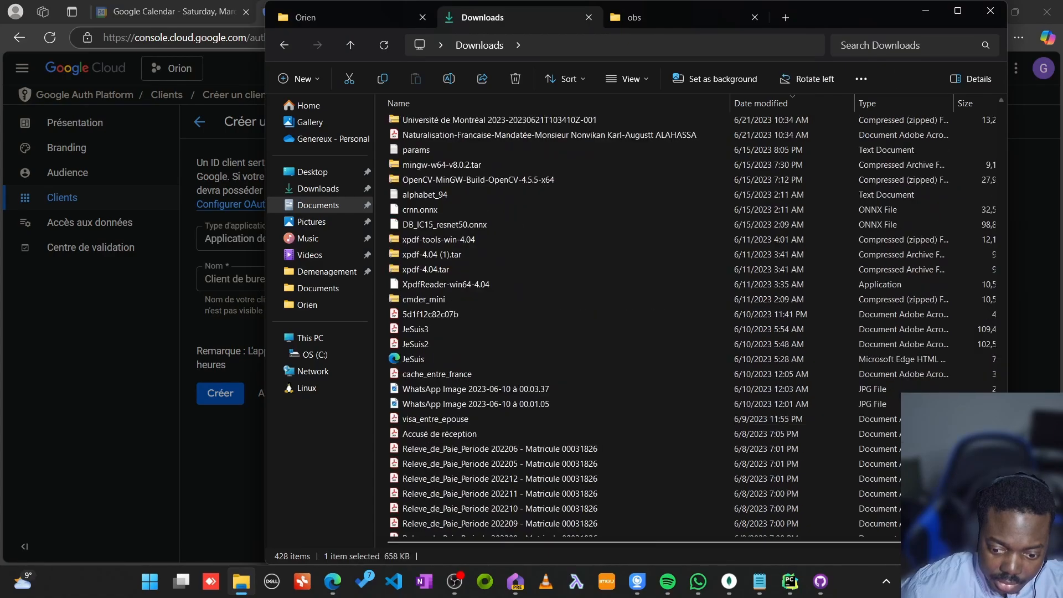
pyautogui.moveTo(1001, 443); pyautogui.dragTo(998, 89)
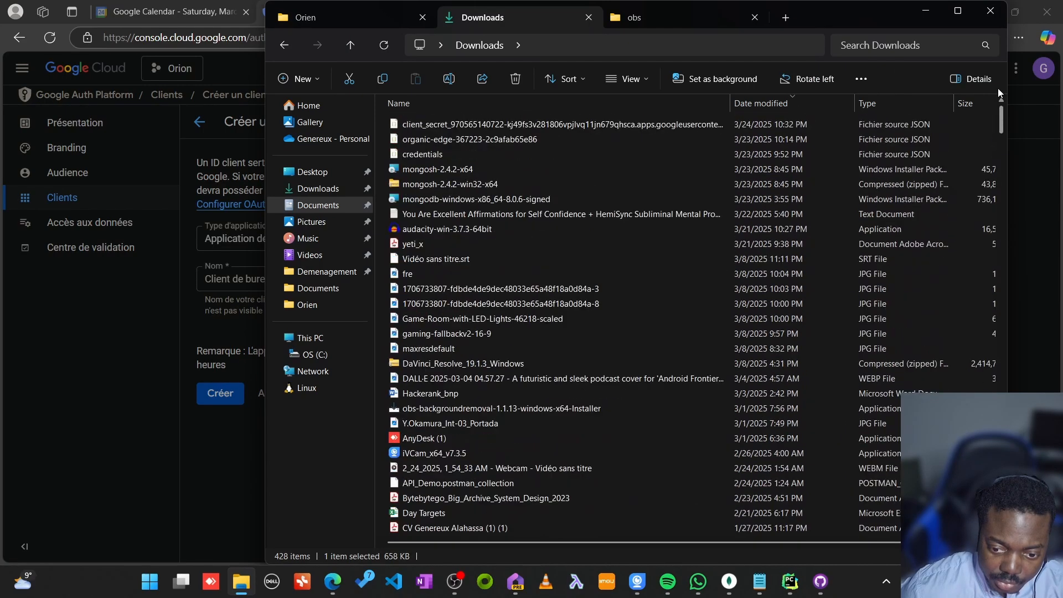
pyautogui.click(383, 46)
pyautogui.scroll(10, 792, 272)
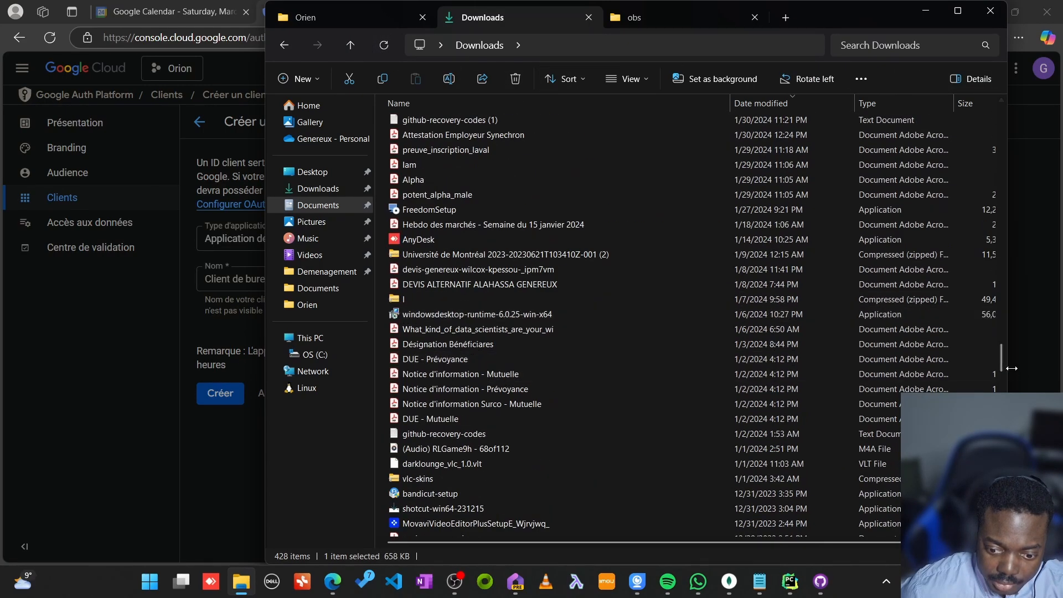
pyautogui.moveTo(1002, 360); pyautogui.dragTo(995, 121)
pyautogui.click(822, 126)
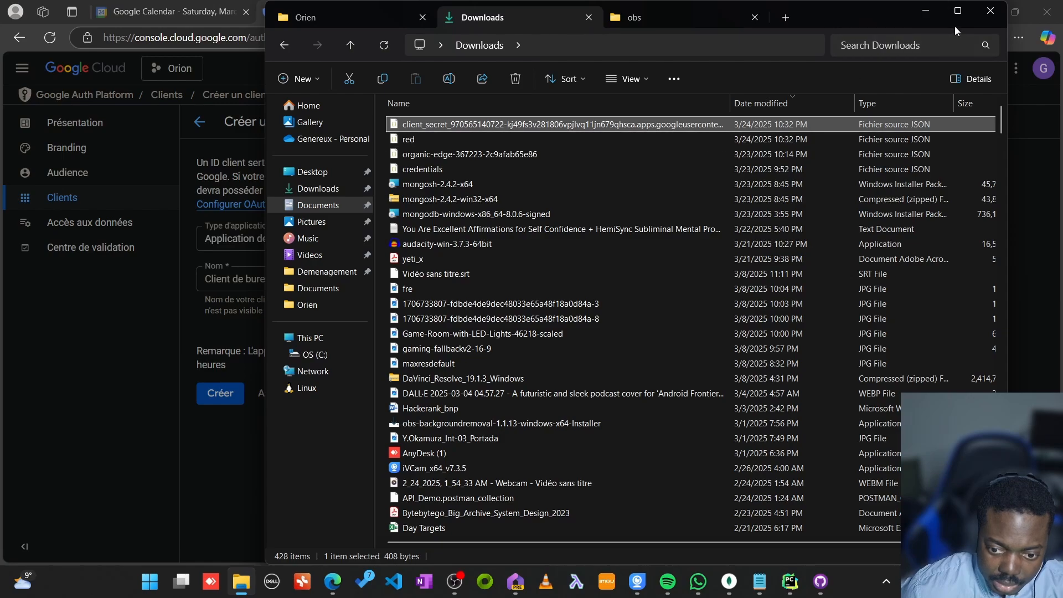
# - Return to the browser and recheck its recent downloads for the OAuth client's JSON file
pyautogui.click(926, 11)
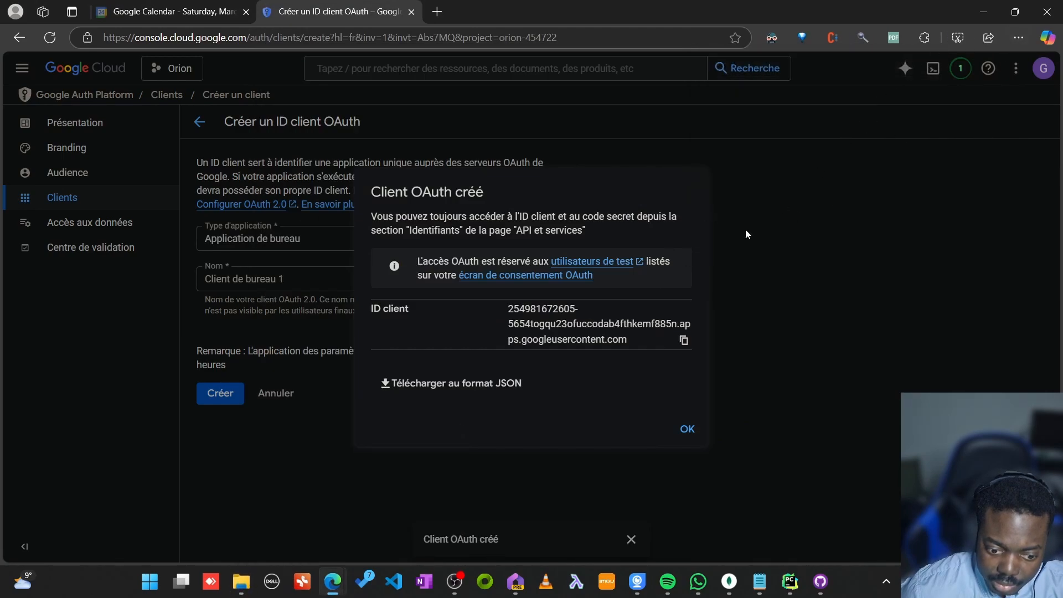
pyautogui.click(1013, 38)
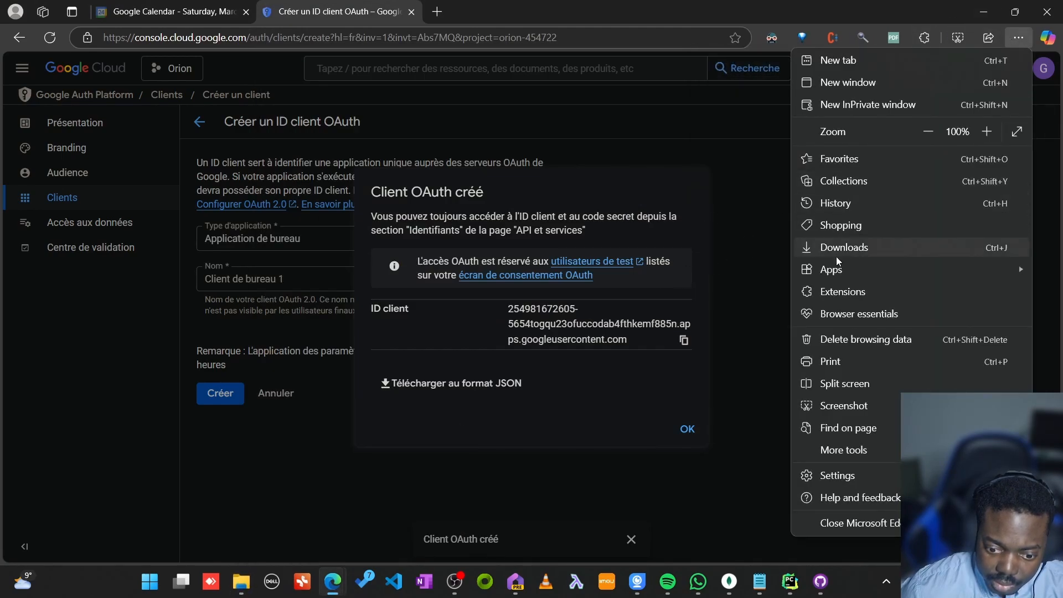
pyautogui.click(865, 252)
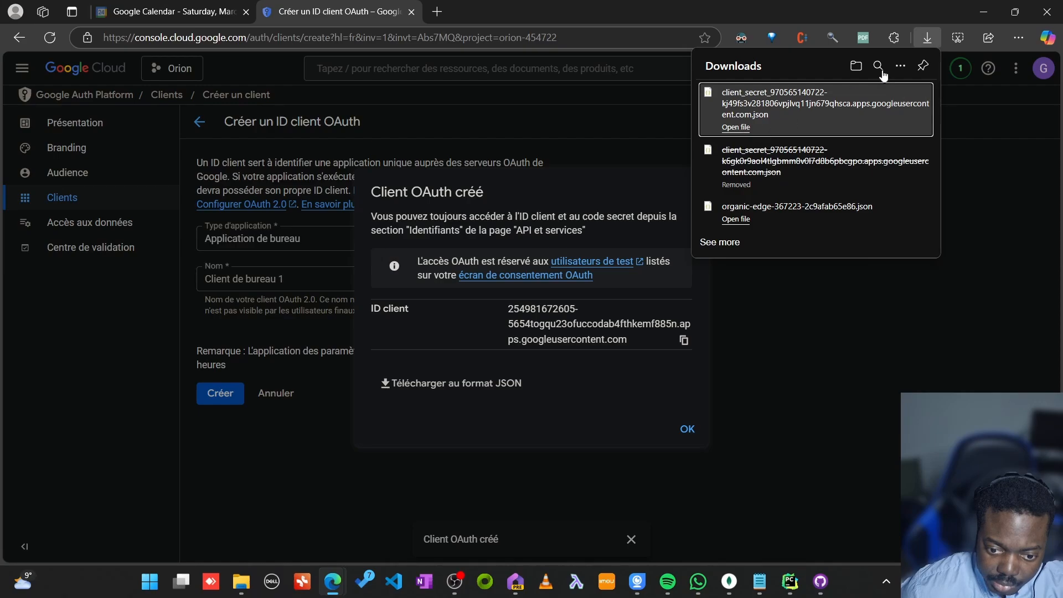
pyautogui.click(593, 387)
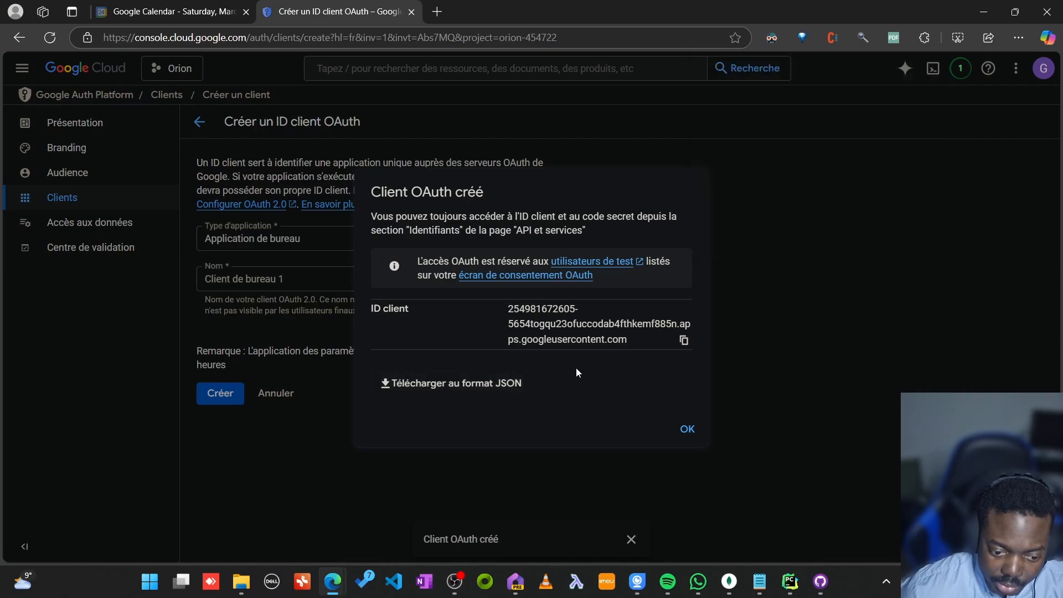
# - Close the client creation message and download the credentials of Client de bureau 1 in JSON format
pyautogui.click(687, 432)
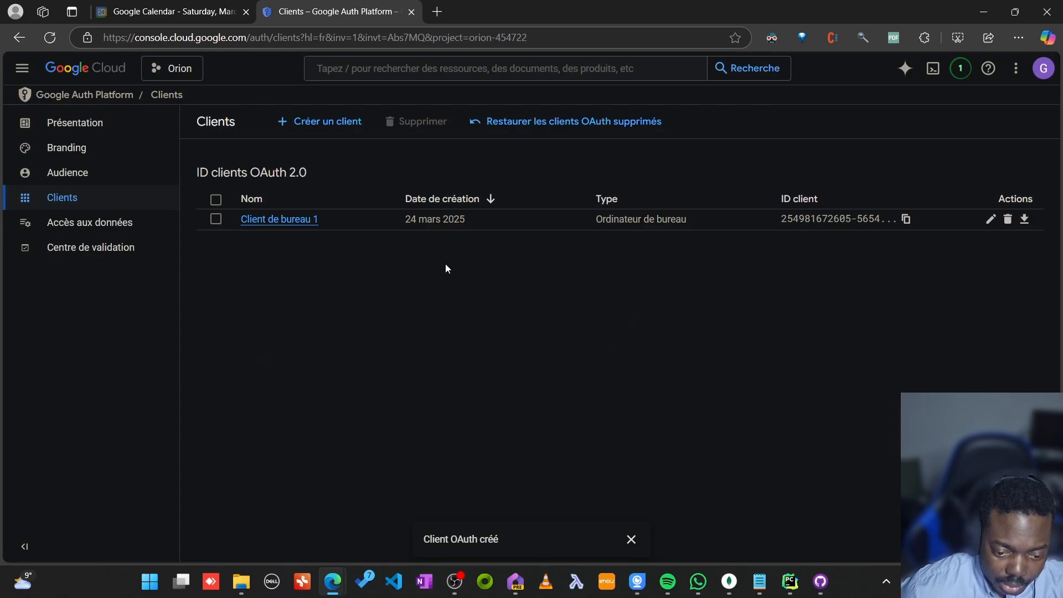
pyautogui.click(1025, 220)
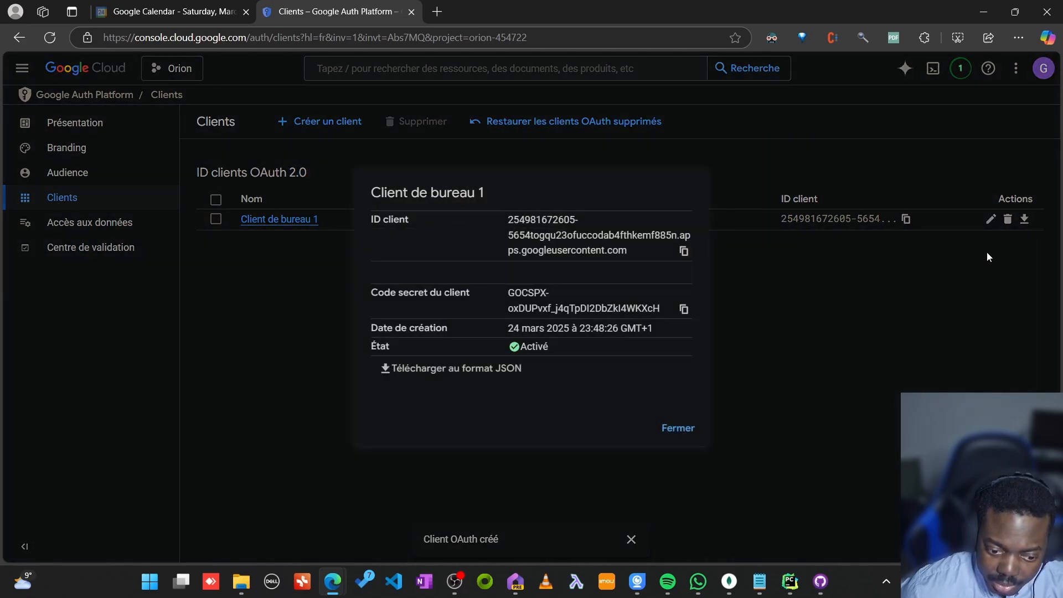
pyautogui.click(473, 370)
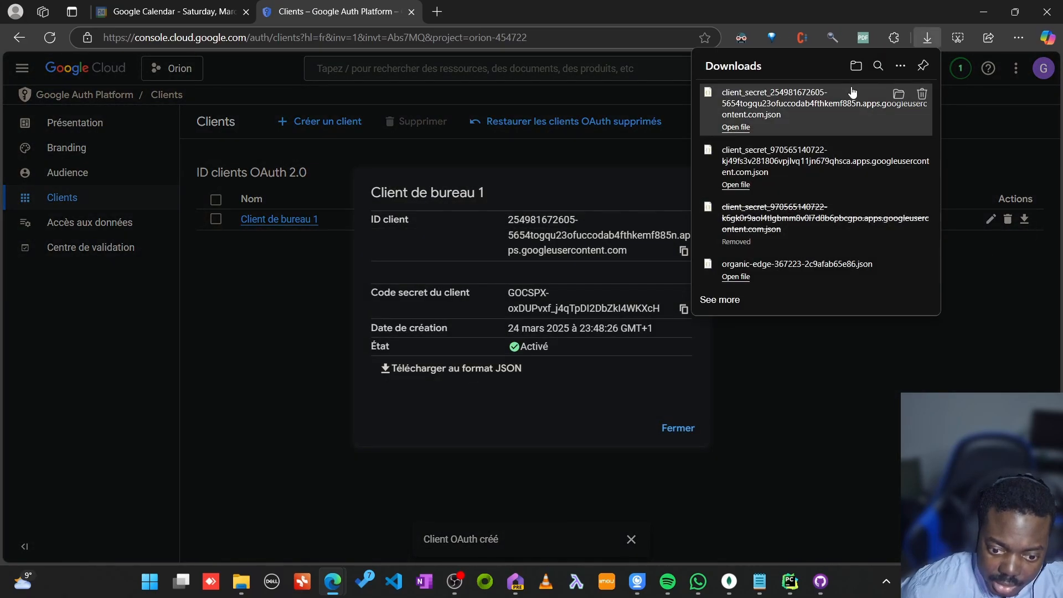
# - Copy the newly downloaded client secret JSON file from the Downloads folder into the Orien project folder
pyautogui.click(241, 582)
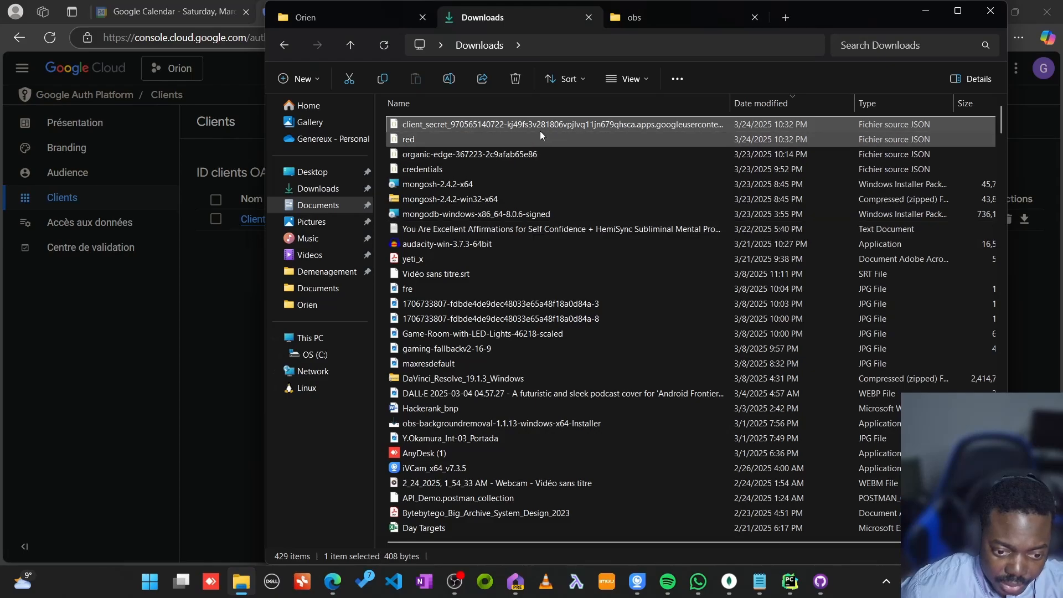
pyautogui.click(384, 46)
pyautogui.click(478, 126)
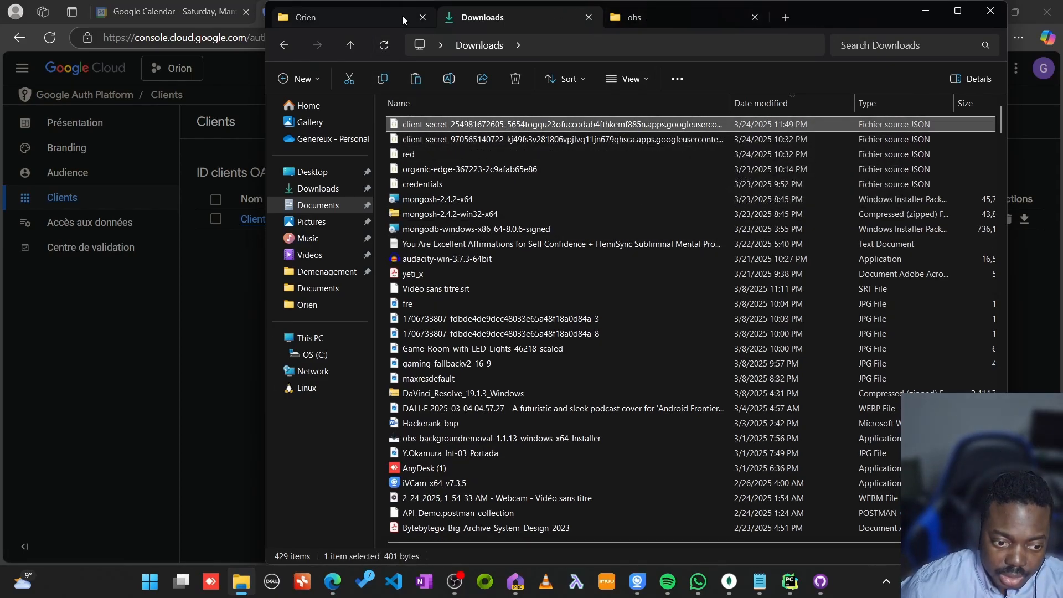
pyautogui.click(348, 15)
pyautogui.hotkey('ctrl', 'v')
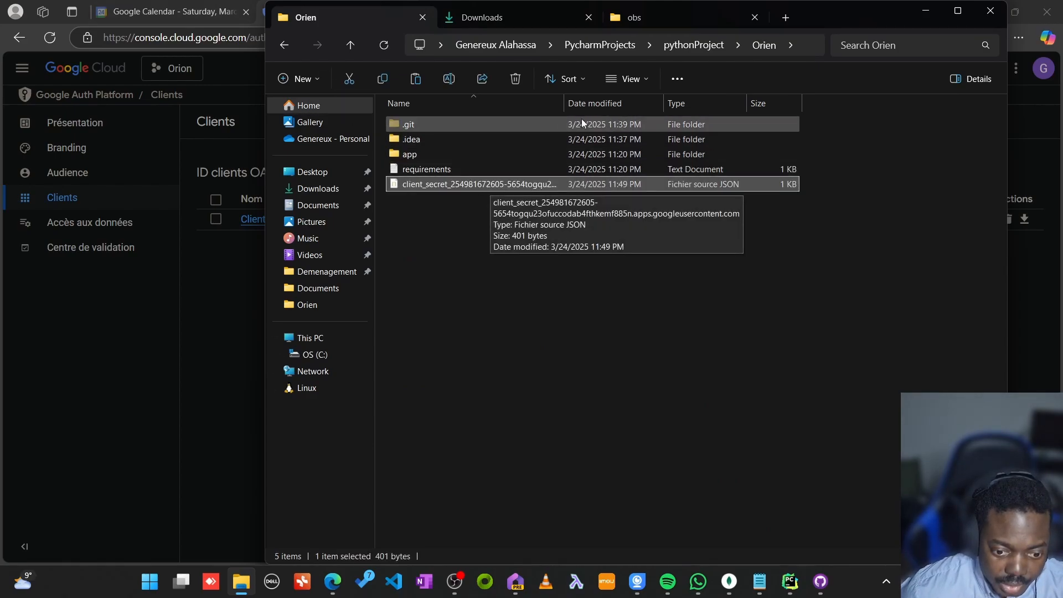
# - Widen the name column in the Orien folder and rename the client secret file as credentials.json
pyautogui.moveTo(564, 104); pyautogui.dragTo(753, 104)
pyautogui.rightClick(670, 185)
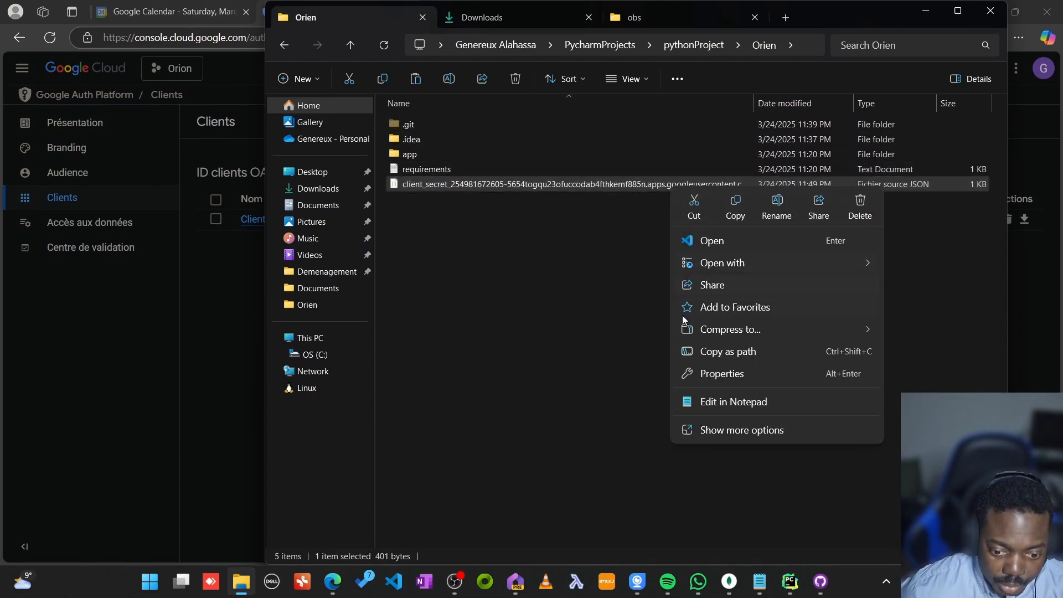
pyautogui.click(785, 215)
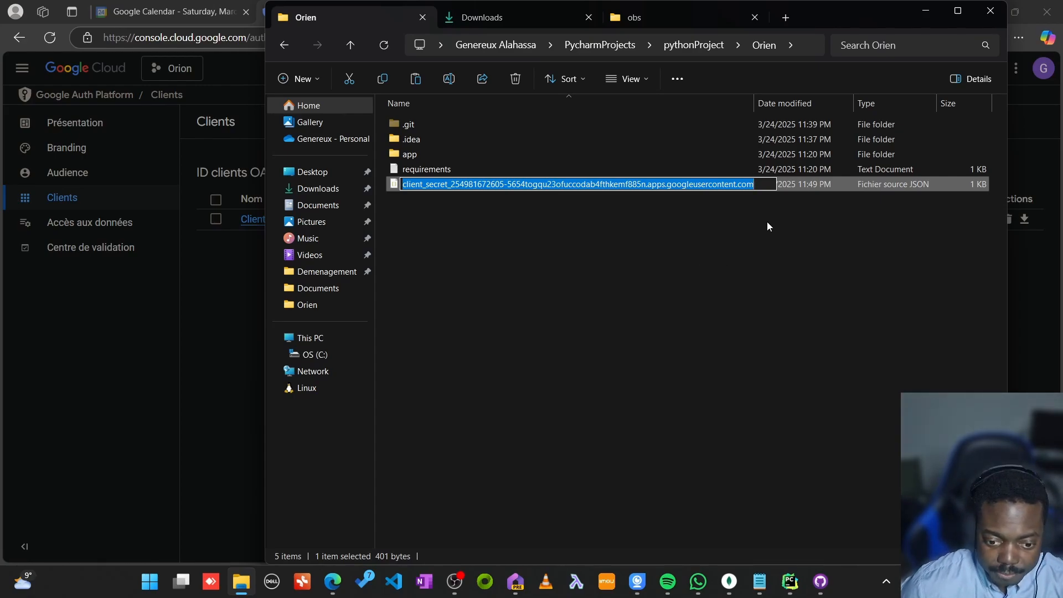
pyautogui.write('cred')
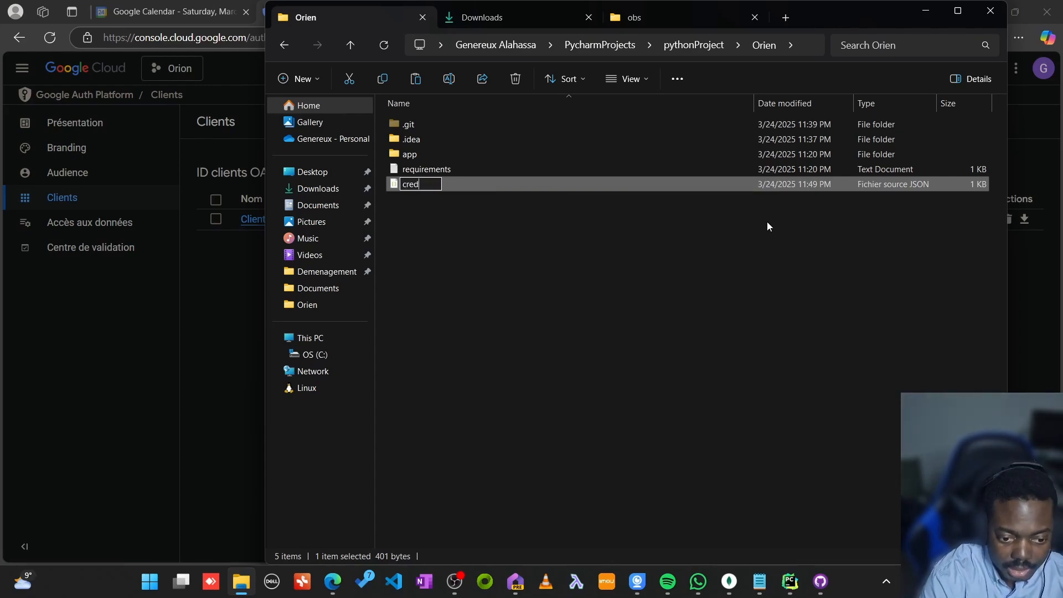
pyautogui.write('entials.json')
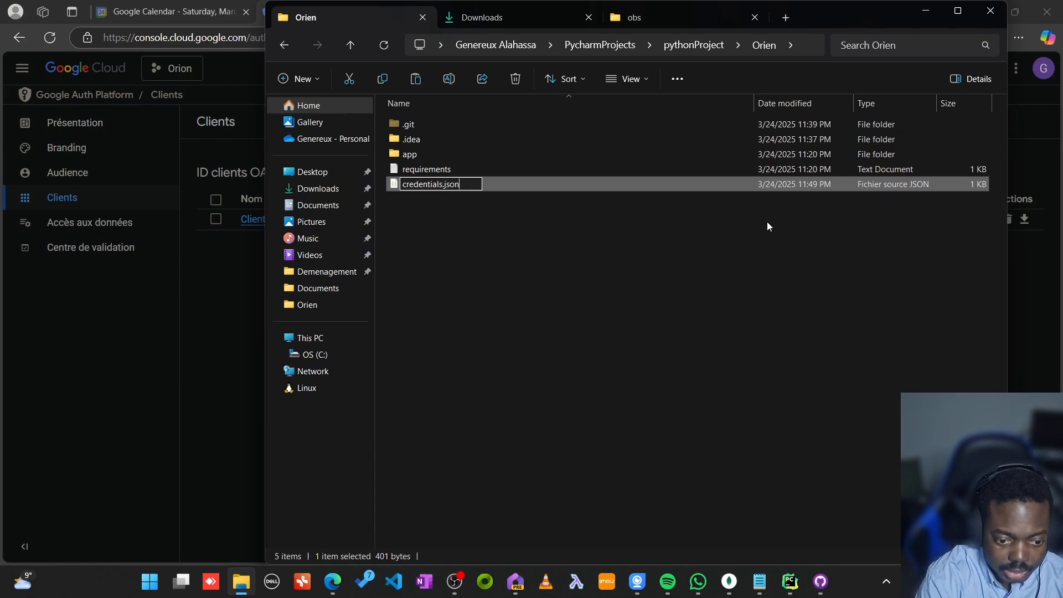
pyautogui.press('Return')
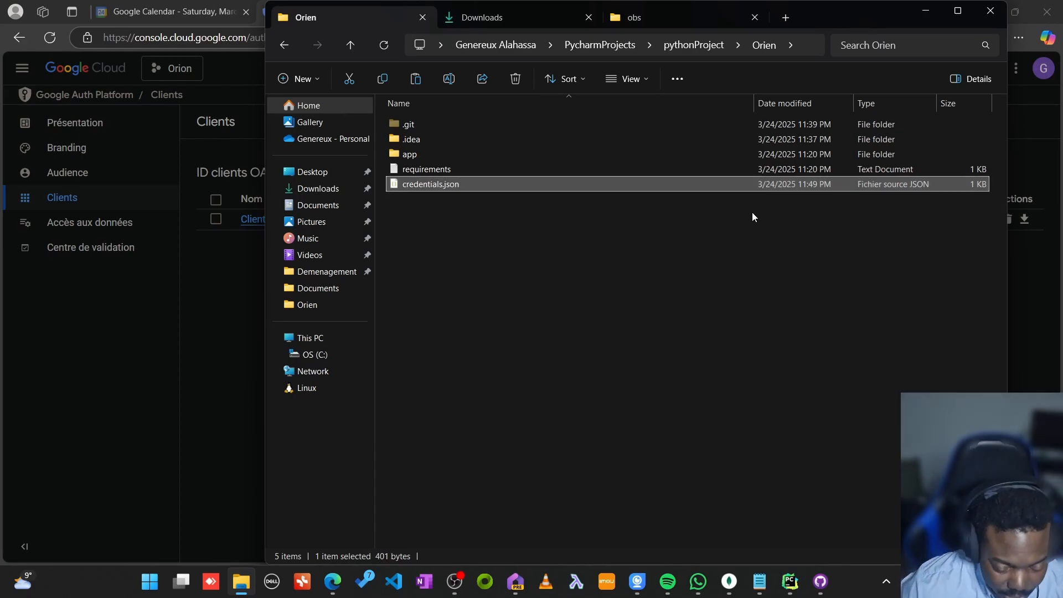
# - Remove the typed .json ending so the file is named credentials, and minimize the file window to return to the browser
pyautogui.rightClick(657, 187)
pyautogui.click(757, 219)
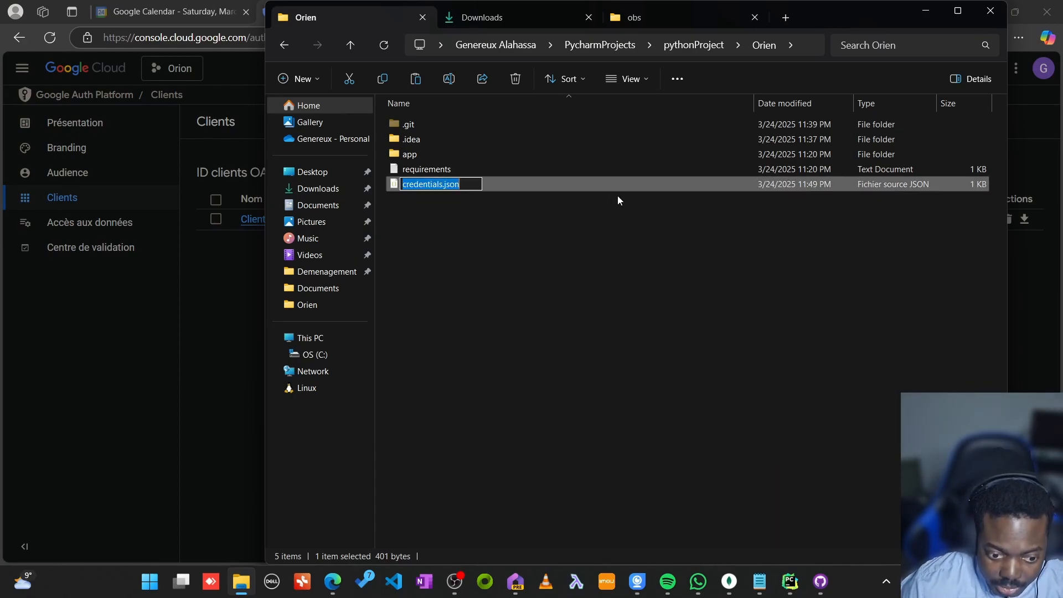
pyautogui.press('End')
pyautogui.press('BackSpace')
pyautogui.press('BackSpace')
pyautogui.press('BackSpace')
pyautogui.press('BackSpace')
pyautogui.press('BackSpace')
pyautogui.press('Return')
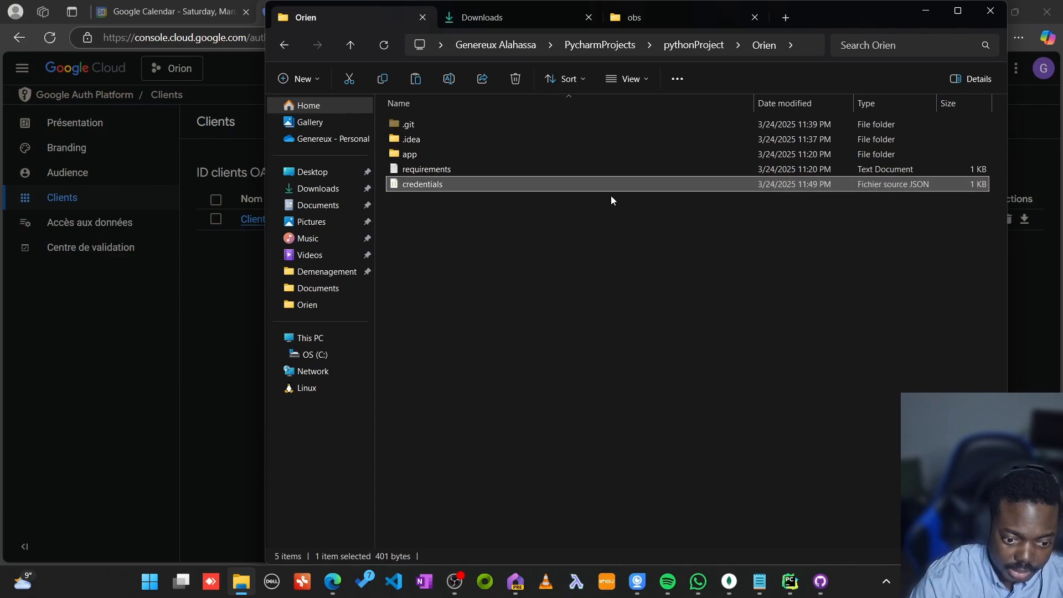
pyautogui.click(926, 12)
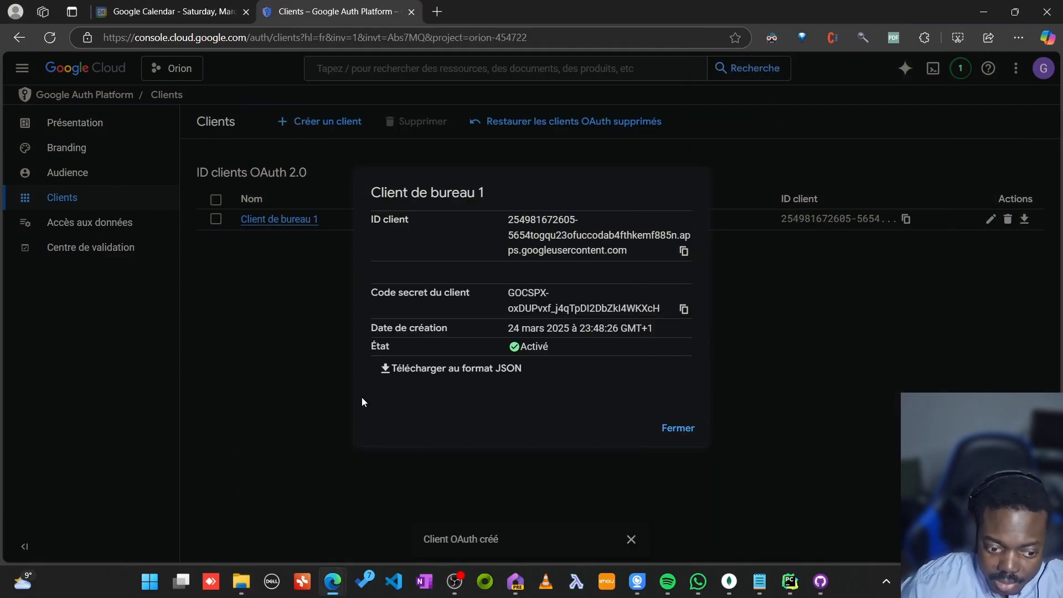
# - Close the details of Client de bureau 1 and switch to calendar_api.py in PyCharm
pyautogui.click(677, 427)
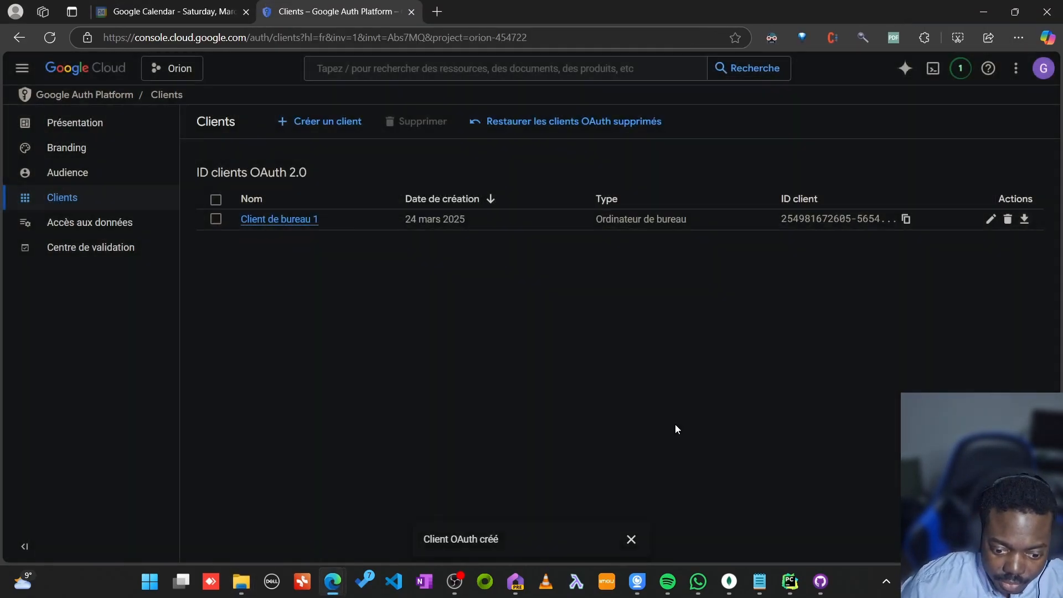
pyautogui.click(790, 595)
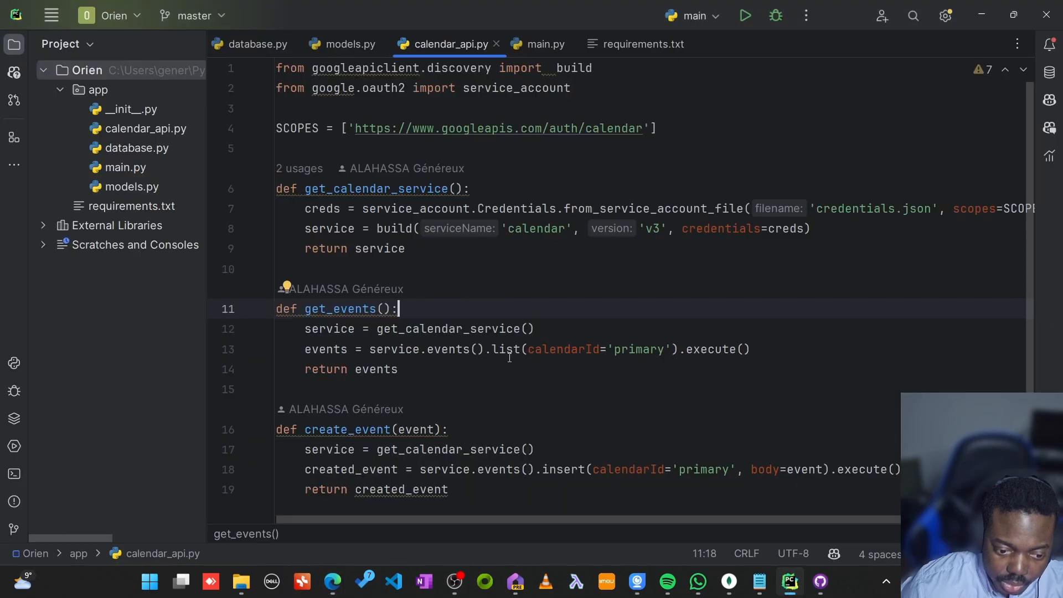
pyautogui.click(492, 349)
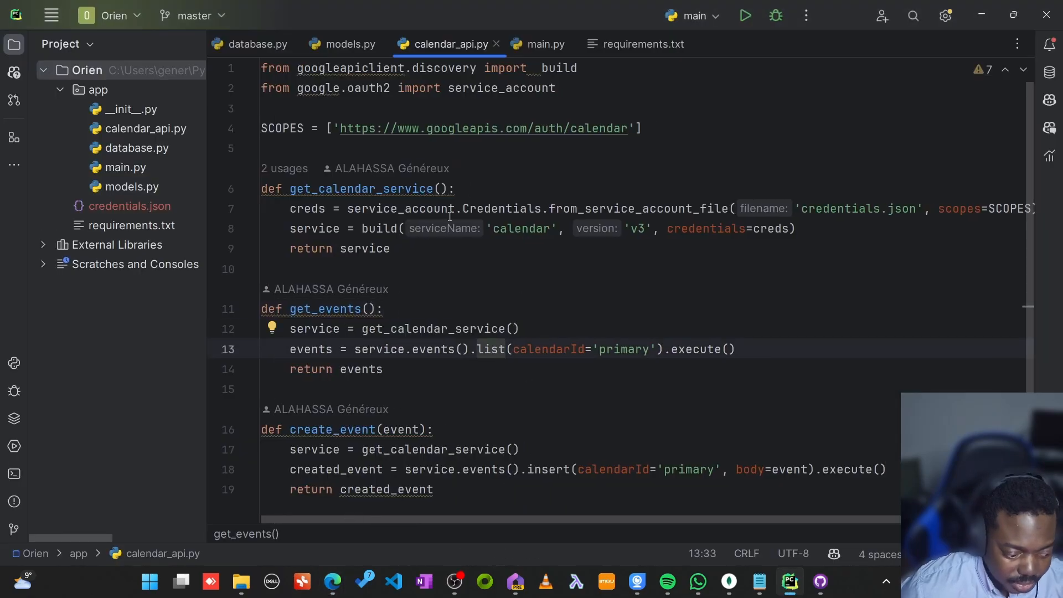
# - Review the get_calendar_service function and how it builds the calendar service from credentials.json
pyautogui.click(470, 247)
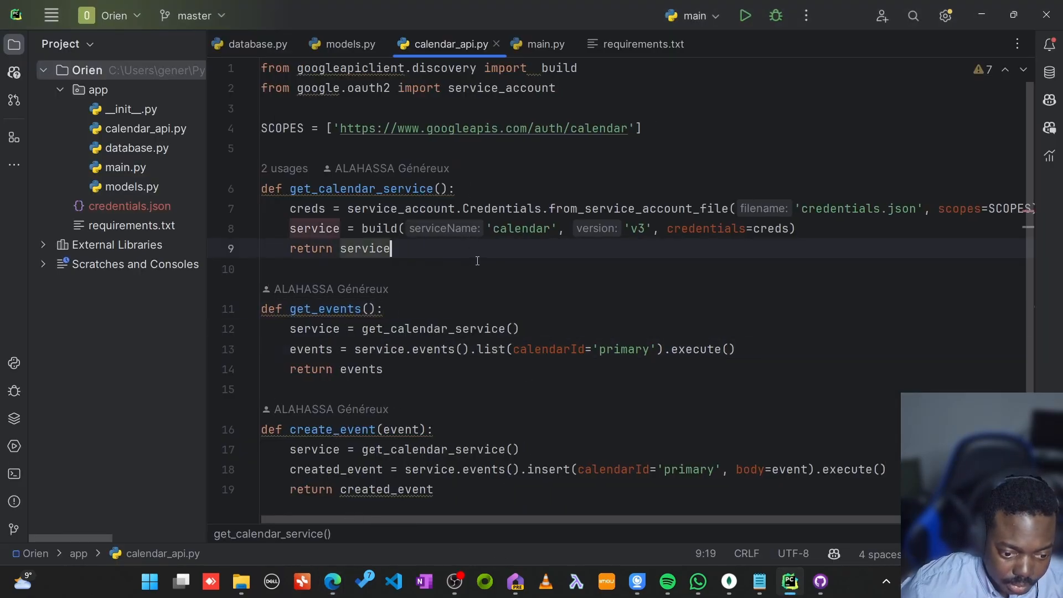
pyautogui.click(506, 210)
pyautogui.click(454, 244)
pyautogui.hotkey('alt', 'Tab')
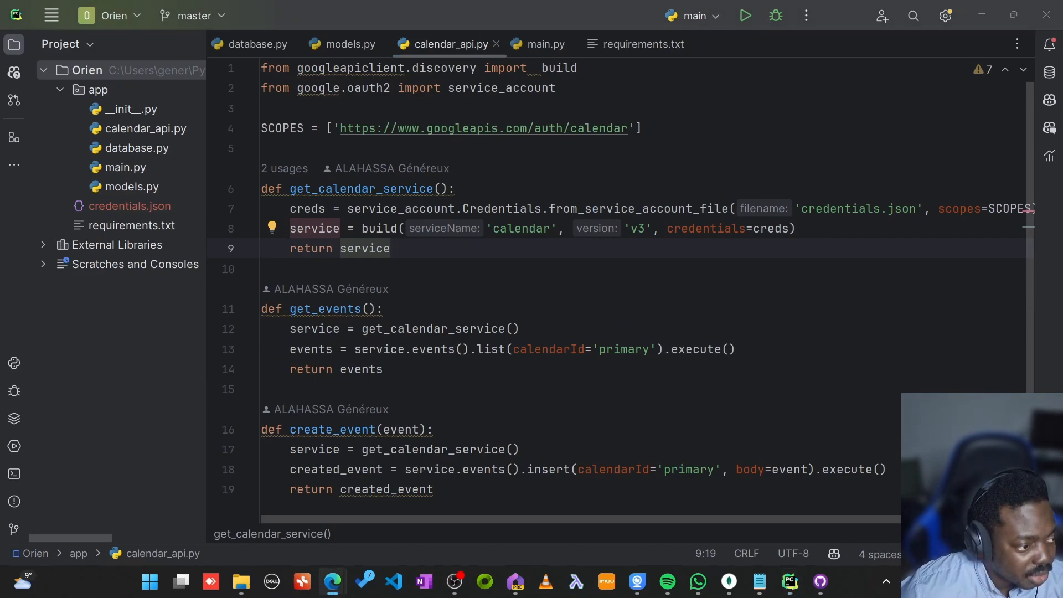
pyautogui.click(482, 255)
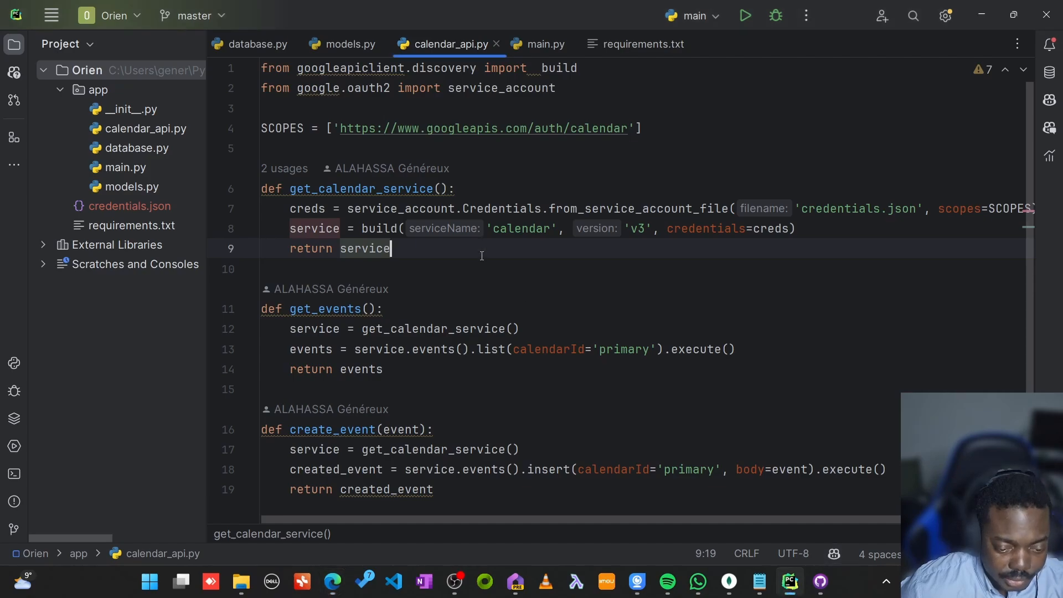
pyautogui.click(507, 260)
pyautogui.click(522, 233)
pyautogui.click(650, 209)
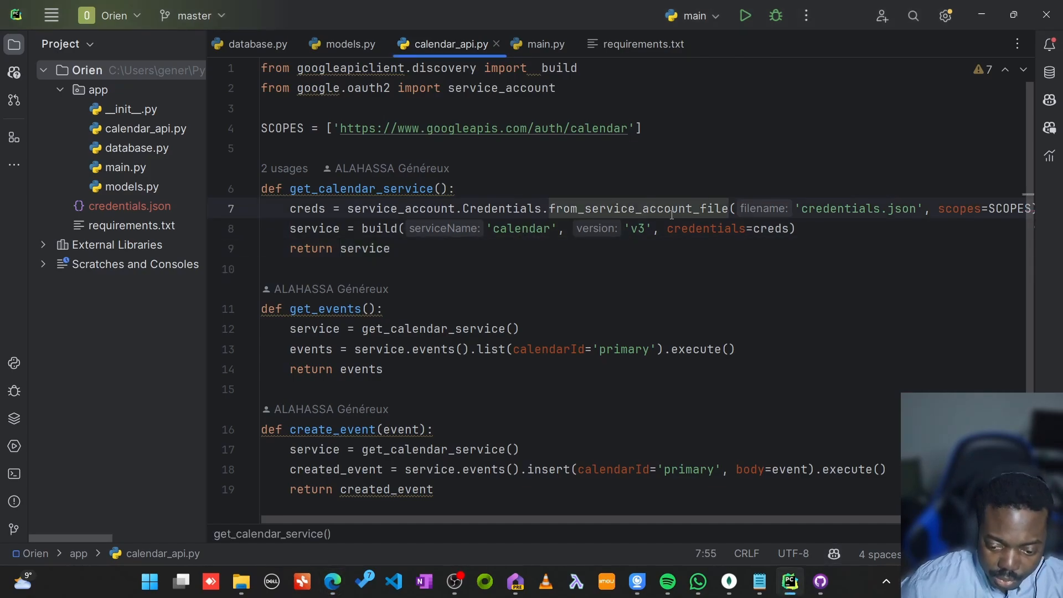
pyautogui.hotkey('alt', 'Tab')
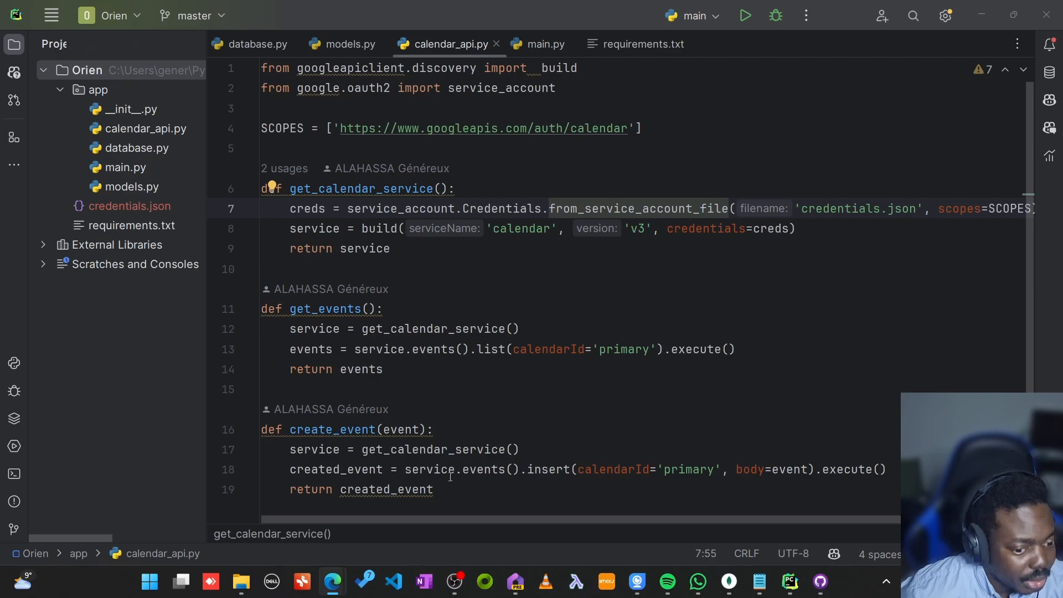
# - Examine the service_account import and the whole Credentials.from_service_account_file line, including its file name and scopes arguments
pyautogui.click(494, 263)
pyautogui.click(494, 192)
pyautogui.doubleClick(494, 209)
pyautogui.doubleClick(435, 215)
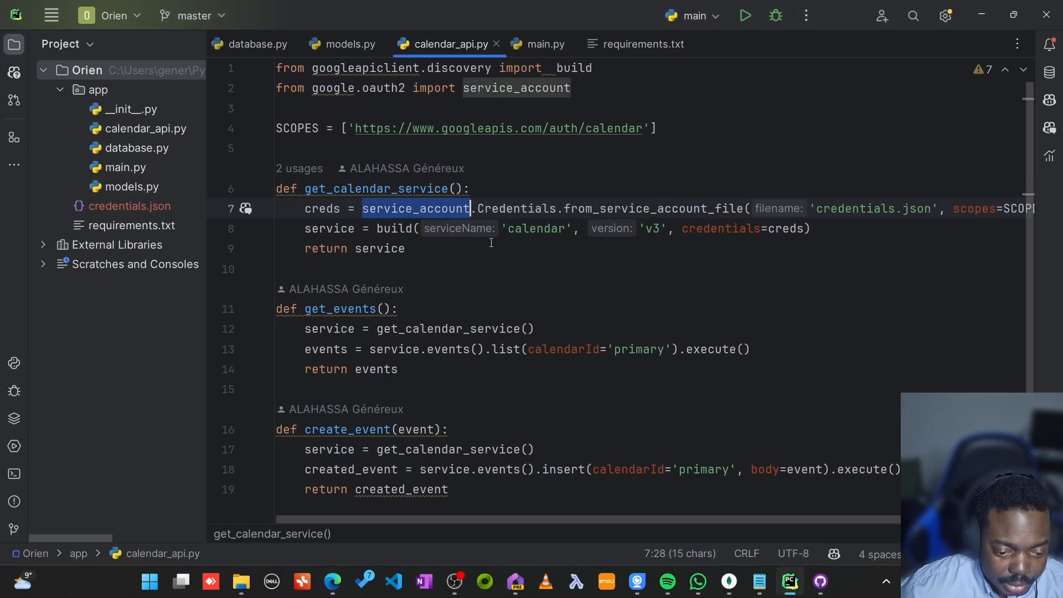
pyautogui.doubleClick(486, 213)
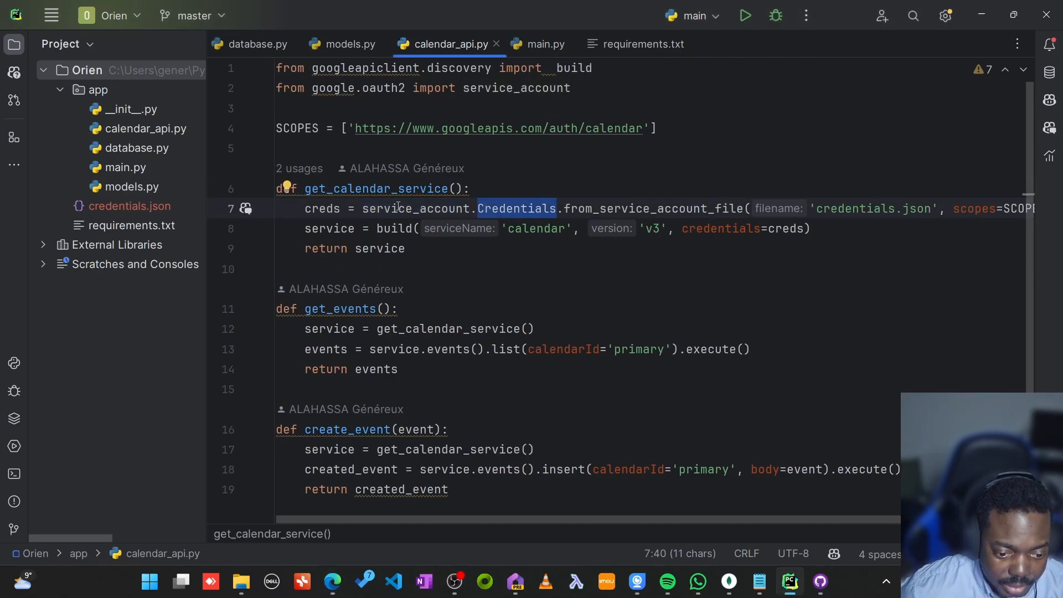
pyautogui.doubleClick(502, 92)
pyautogui.click(456, 211)
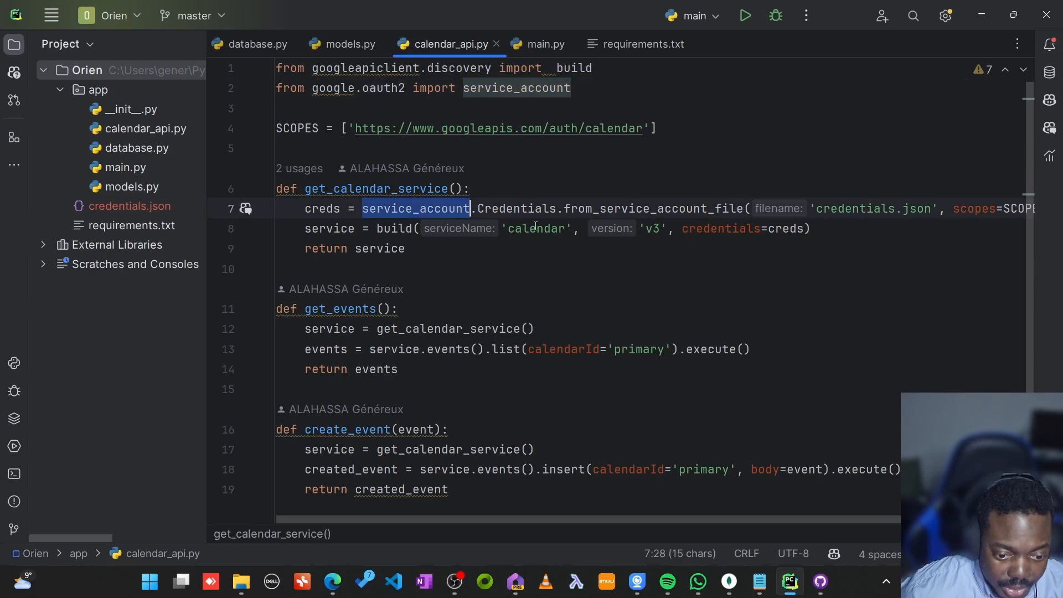
pyautogui.doubleClick(537, 217)
pyautogui.doubleClick(535, 210)
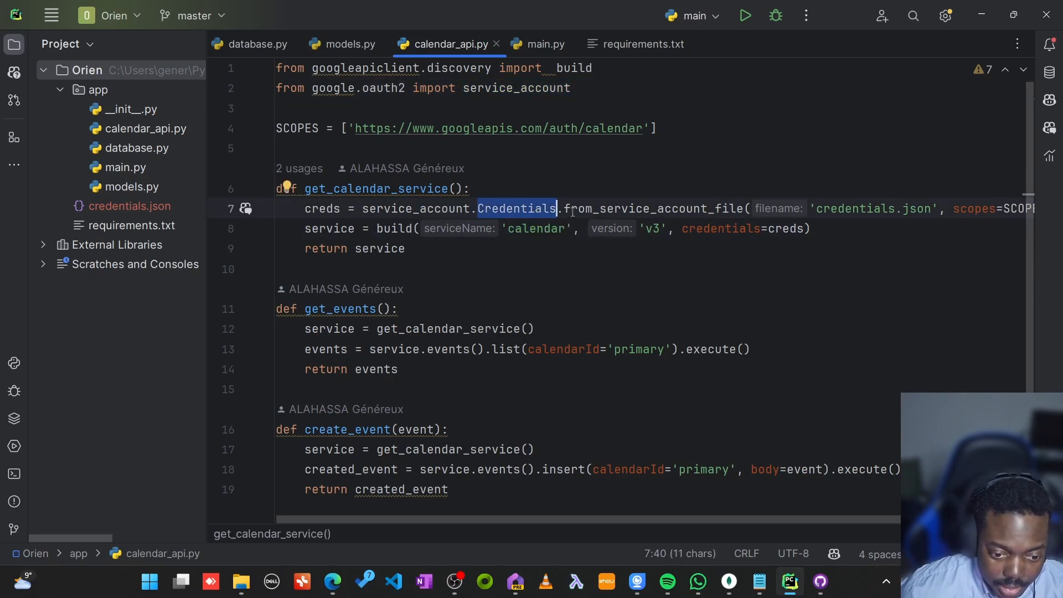
pyautogui.click(593, 210)
pyautogui.doubleClick(534, 210)
pyautogui.doubleClick(620, 210)
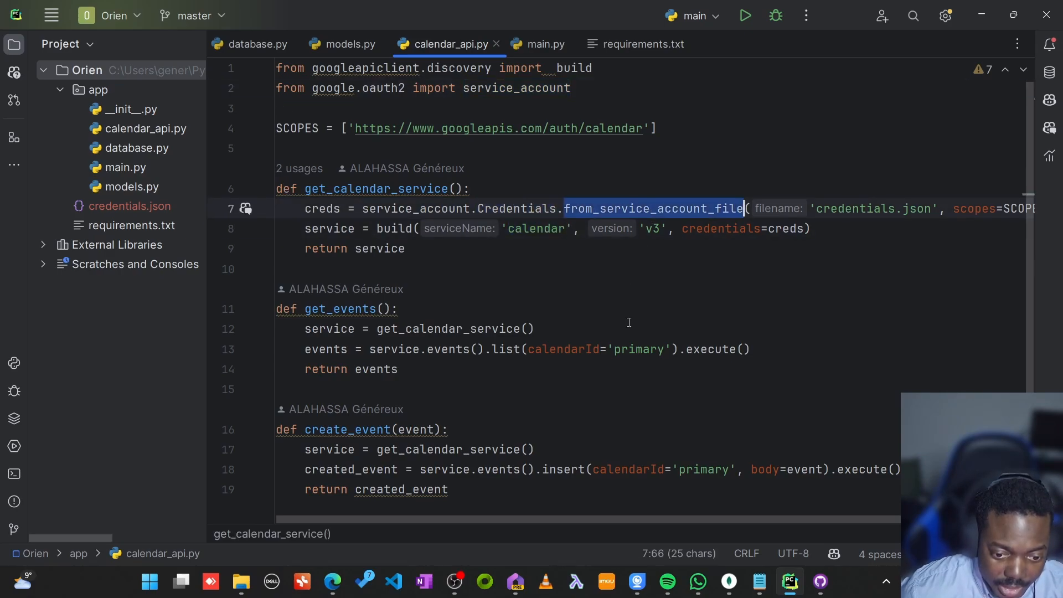
pyautogui.click(332, 208)
pyautogui.click(636, 209)
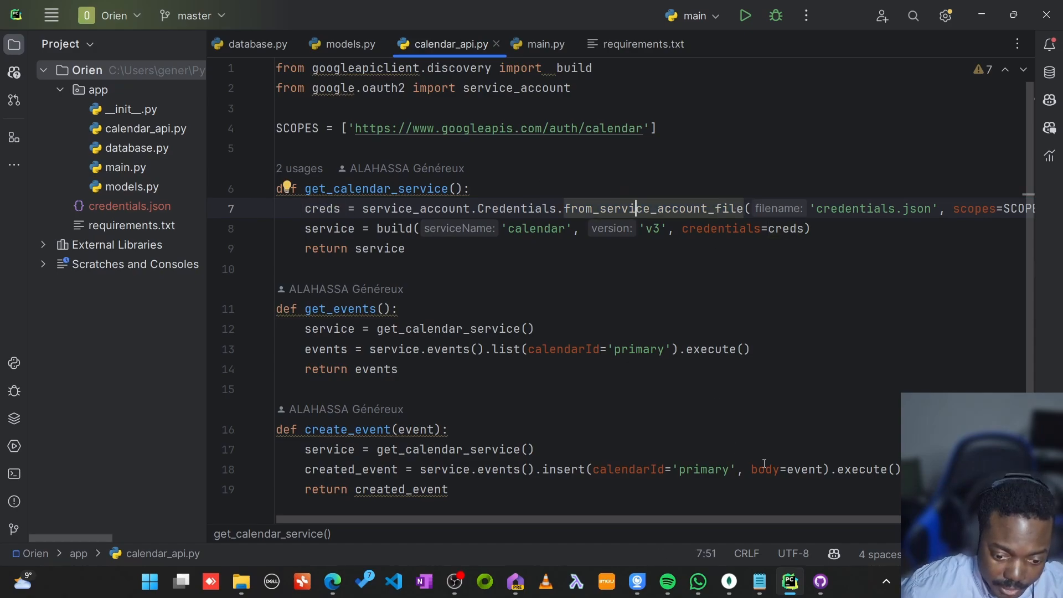
pyautogui.moveTo(803, 517); pyautogui.dragTo(853, 517)
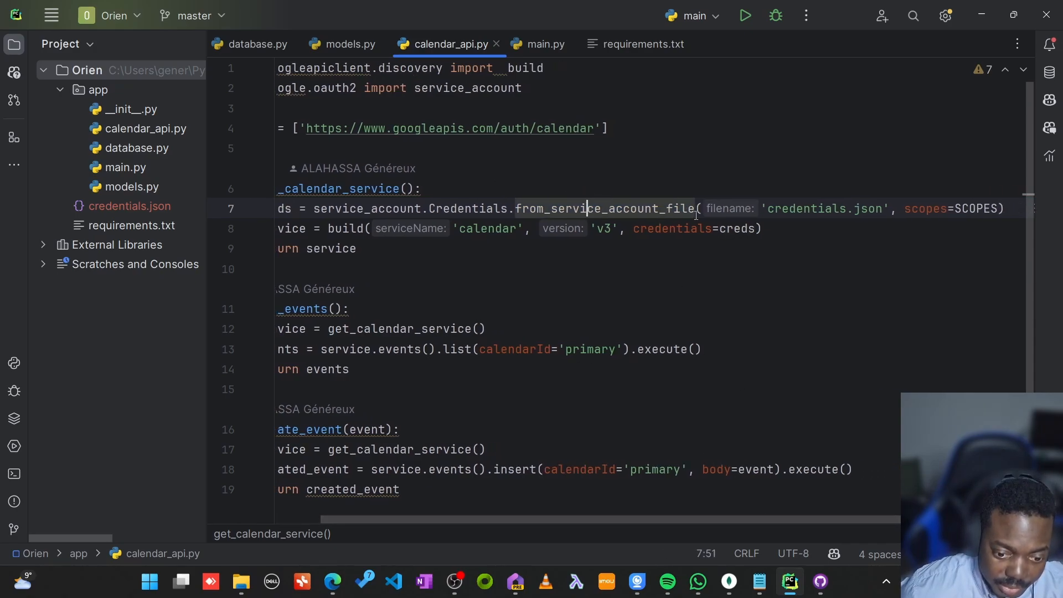
pyautogui.moveTo(676, 519); pyautogui.dragTo(631, 520)
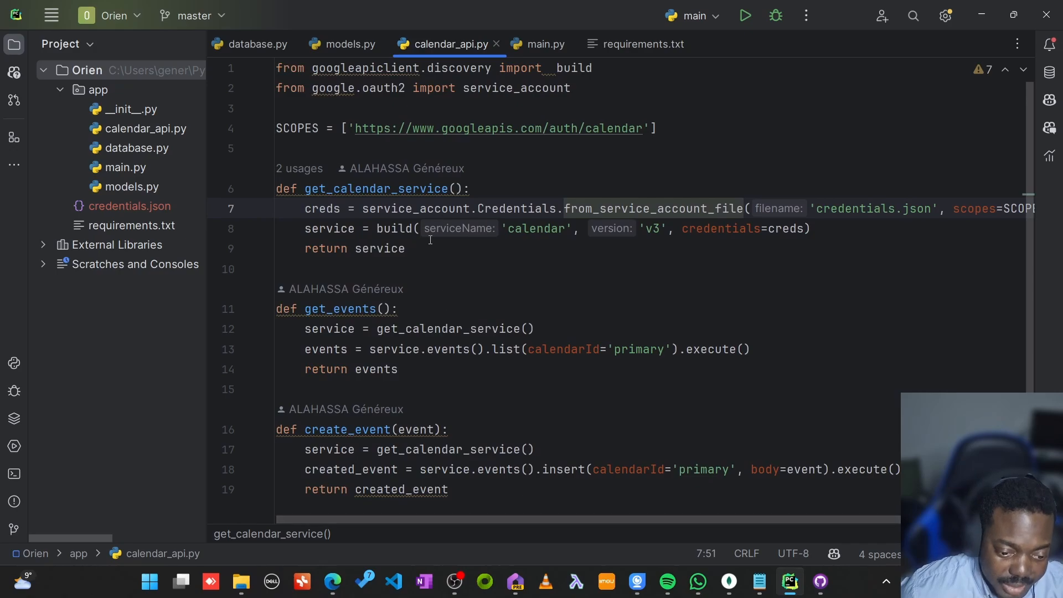
pyautogui.click(475, 251)
pyautogui.moveTo(304, 208); pyautogui.dragTo(840, 230)
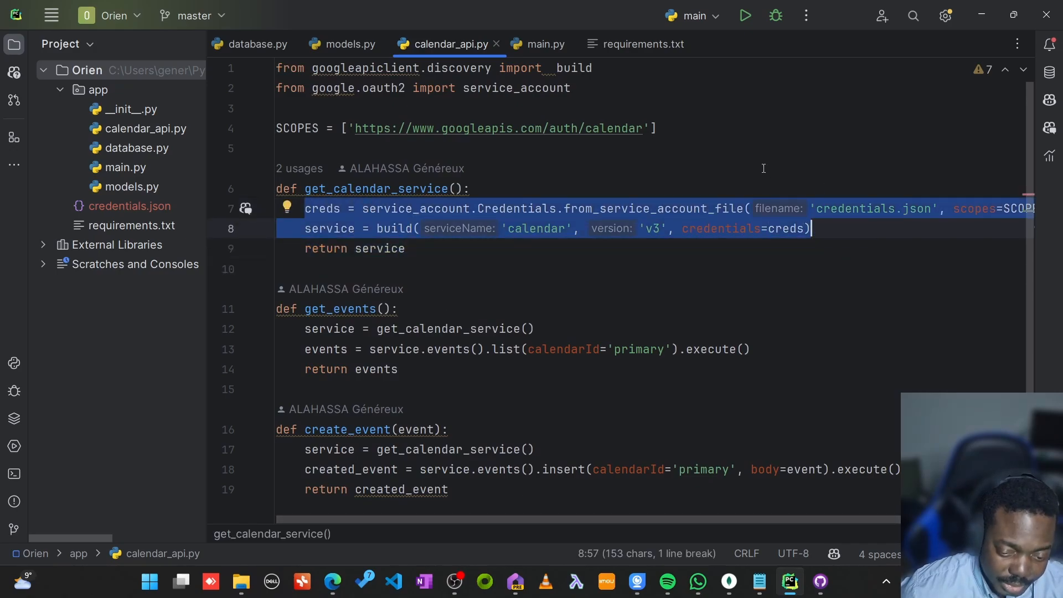
pyautogui.click(643, 210)
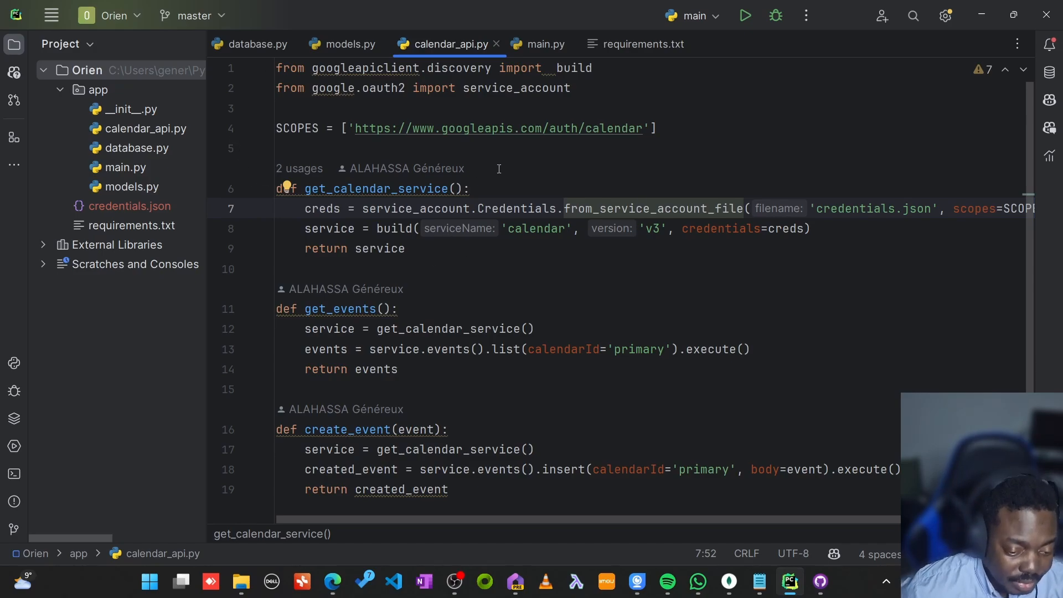
# - Replace the body of get_calendar_service with the OAuth flow code that uses token.json, InstalledAppFlow with 'red.json', and the calendar v3 build
pyautogui.hotkey('alt', 'Tab')
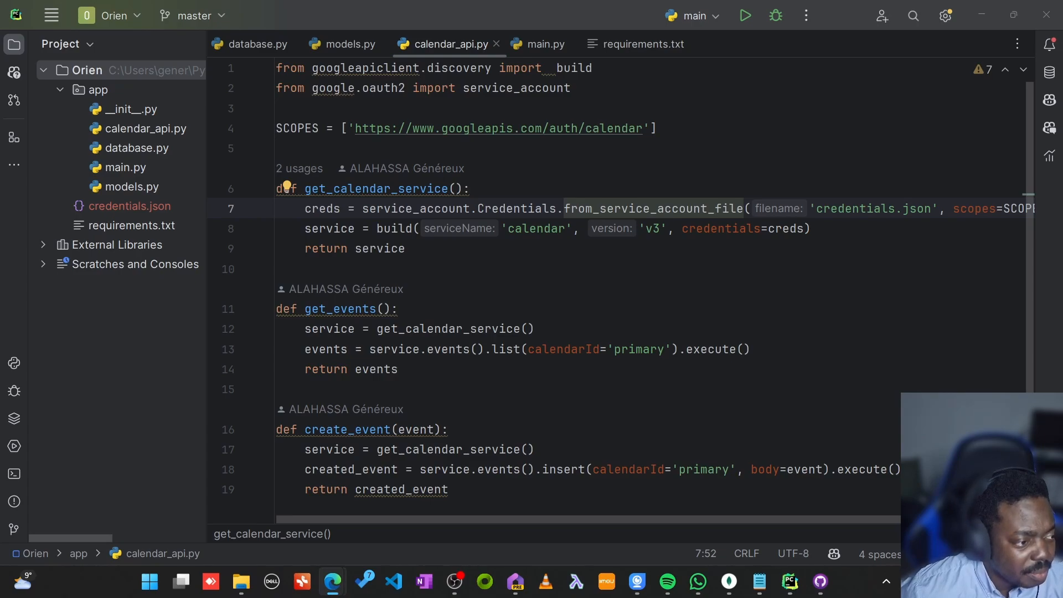
pyautogui.click(792, 281)
pyautogui.moveTo(406, 249); pyautogui.dragTo(287, 197)
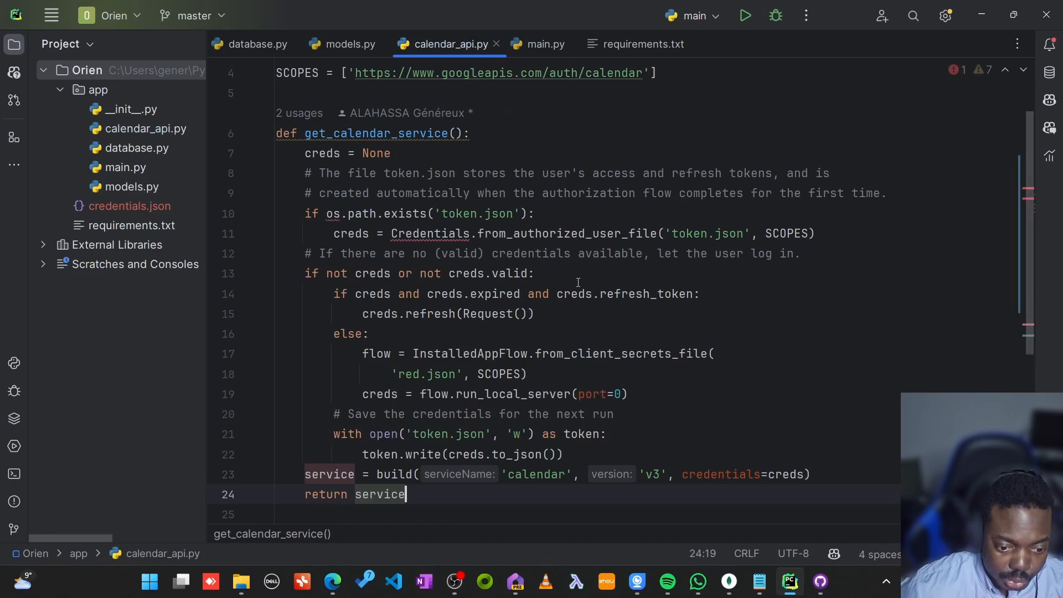
pyautogui.click(554, 273)
pyautogui.scroll(1, 565, 166)
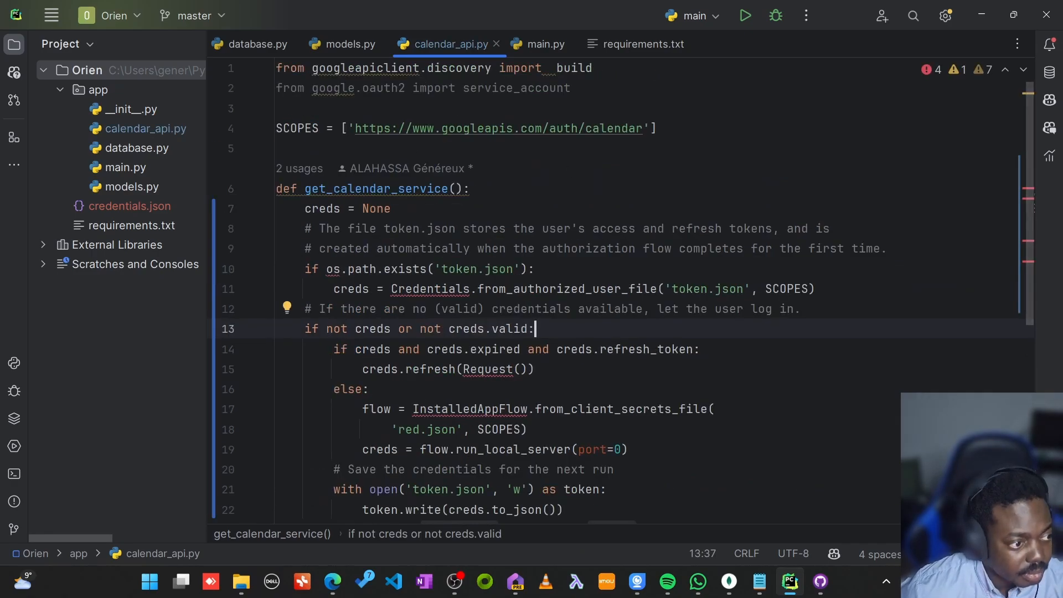
# - Replace the service_account import with imports of Credentials, InstalledAppFlow, build and Request from the Google libraries
pyautogui.hotkey('alt', 'Tab')
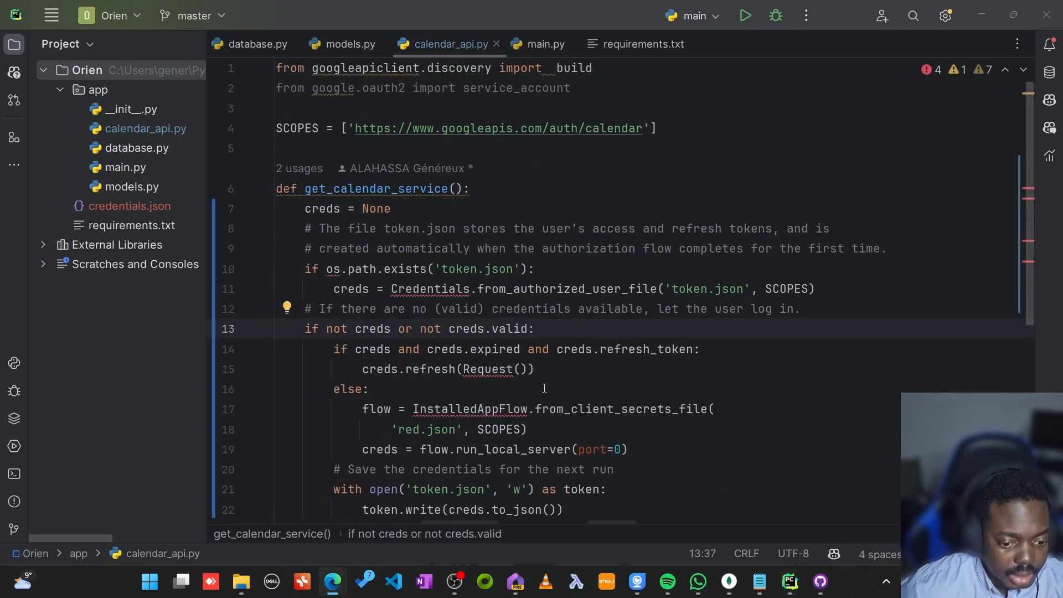
pyautogui.hotkey('alt', 'Tab')
pyautogui.hotkey('alt', 'Tab')
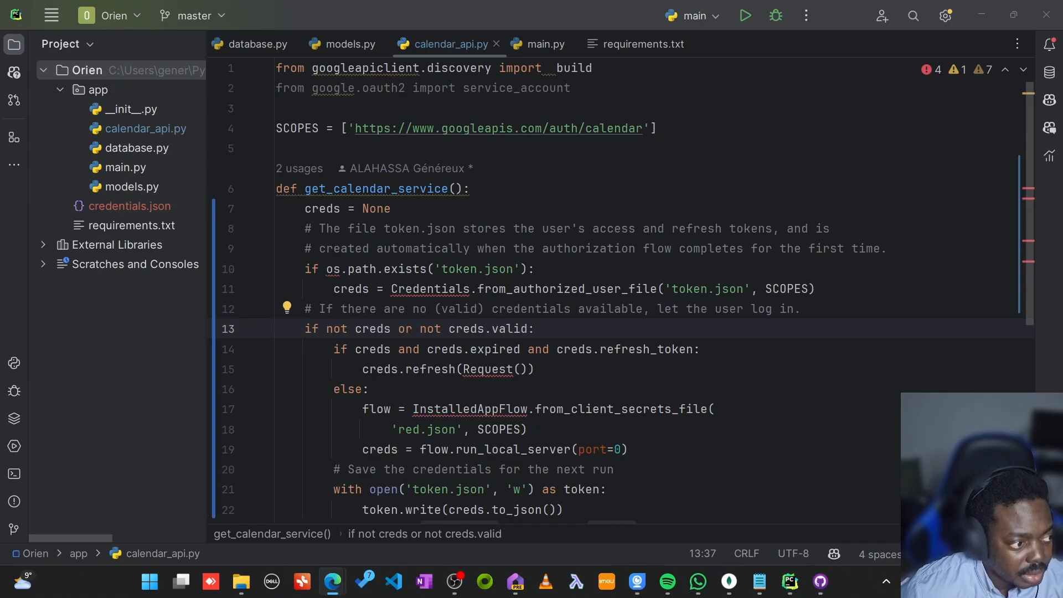
pyautogui.moveTo(571, 88); pyautogui.dragTo(237, 89)
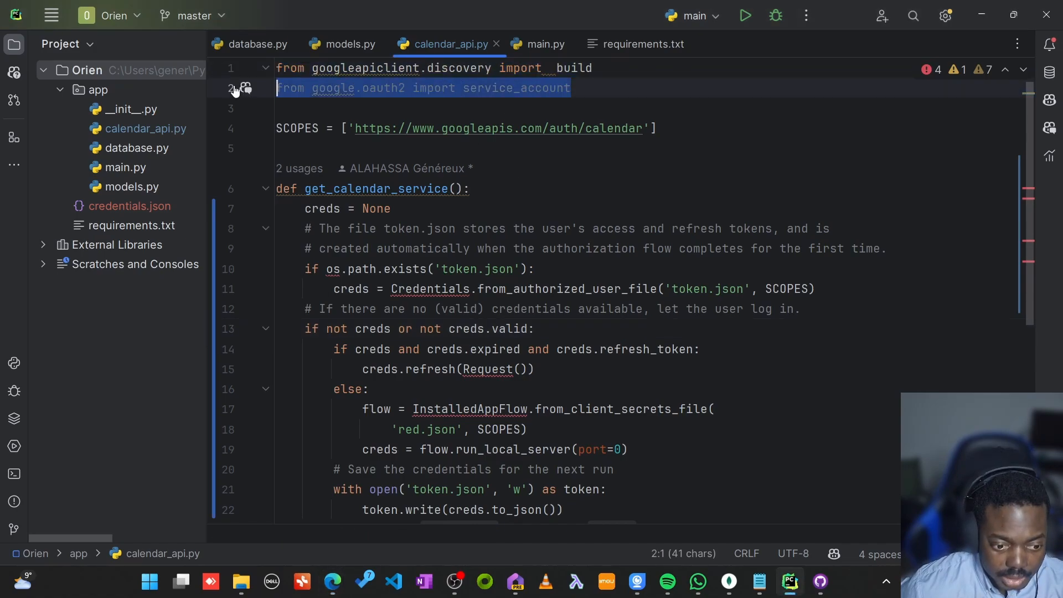
pyautogui.write('from google.oauth2.credentials import Credentials from google_auth_oauthlib.flow import InstalledAppFlow from googleapiclient.discovery import build from google.auth.transport.requests import Request')
pyautogui.click(637, 308)
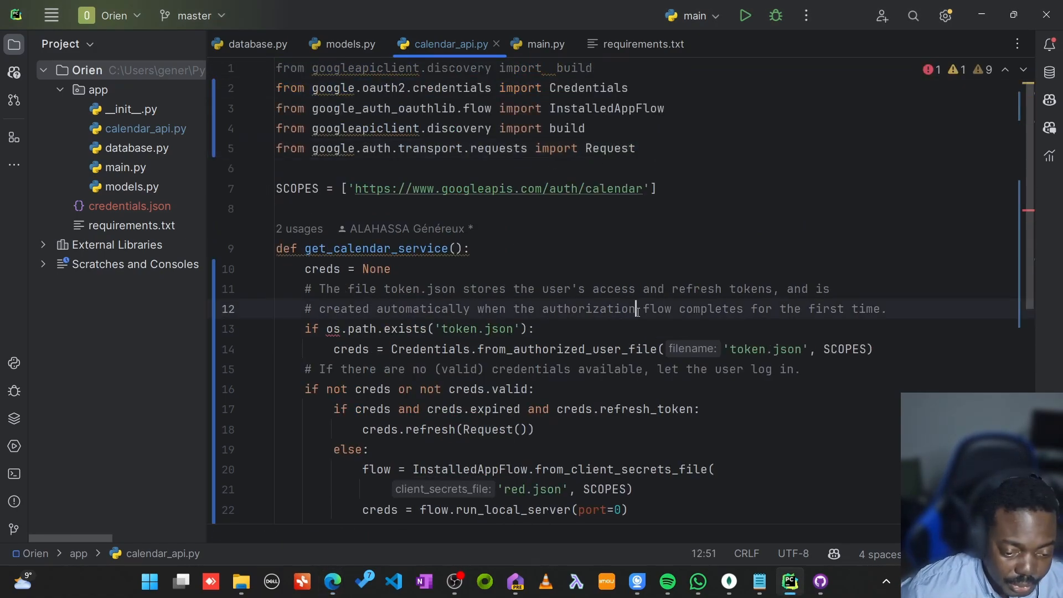
pyautogui.scroll(-4, 626, 318)
pyautogui.click(643, 278)
pyautogui.scroll(4, 644, 278)
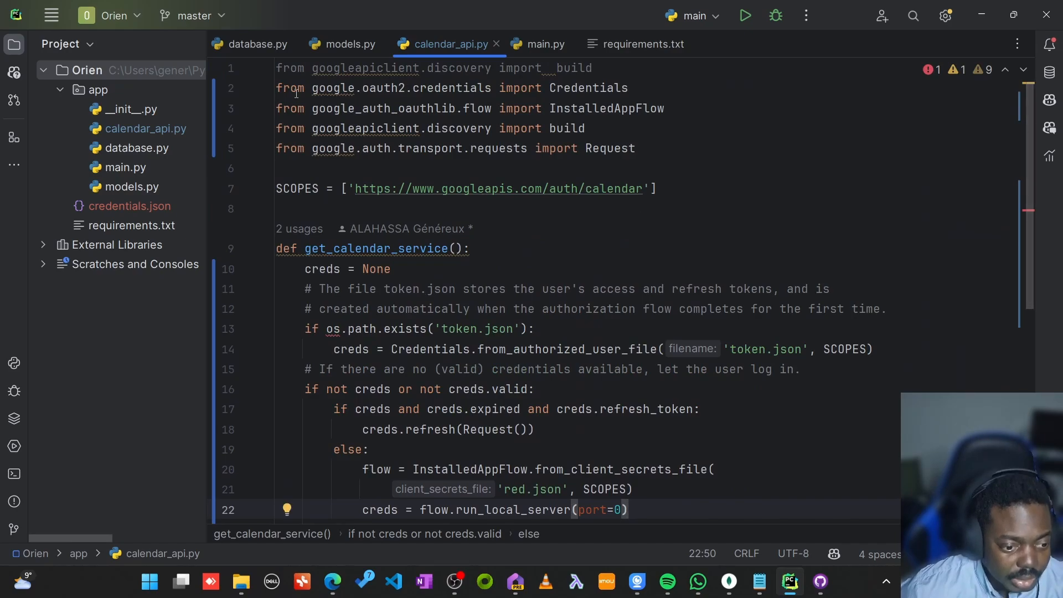
# - Add import os.path below the Request import, followed by a blank line before SCOPES
pyautogui.hotkey('alt', 'Tab')
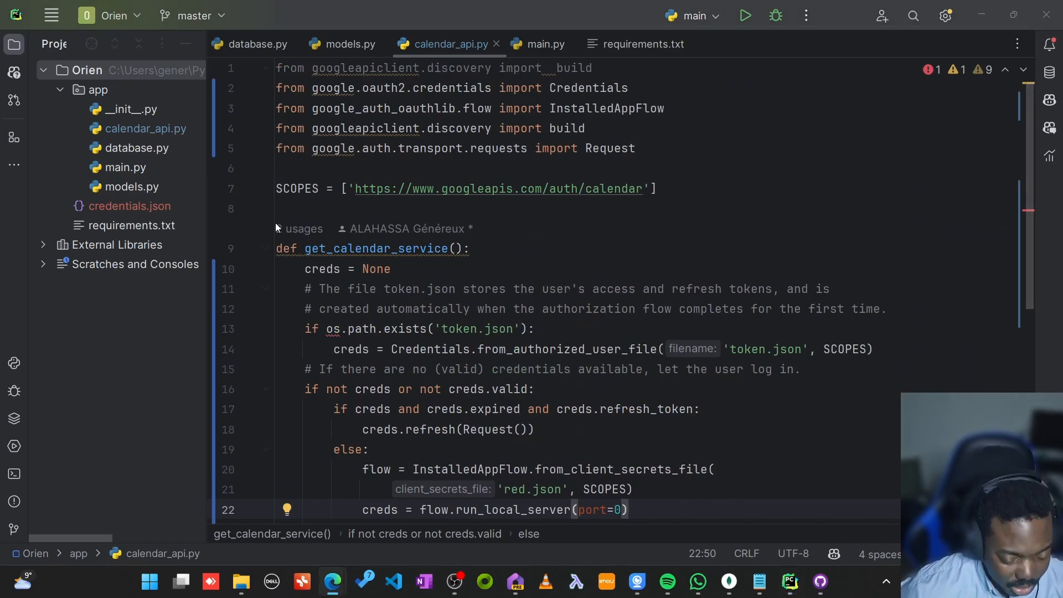
pyautogui.click(695, 165)
pyautogui.write('import os.path')
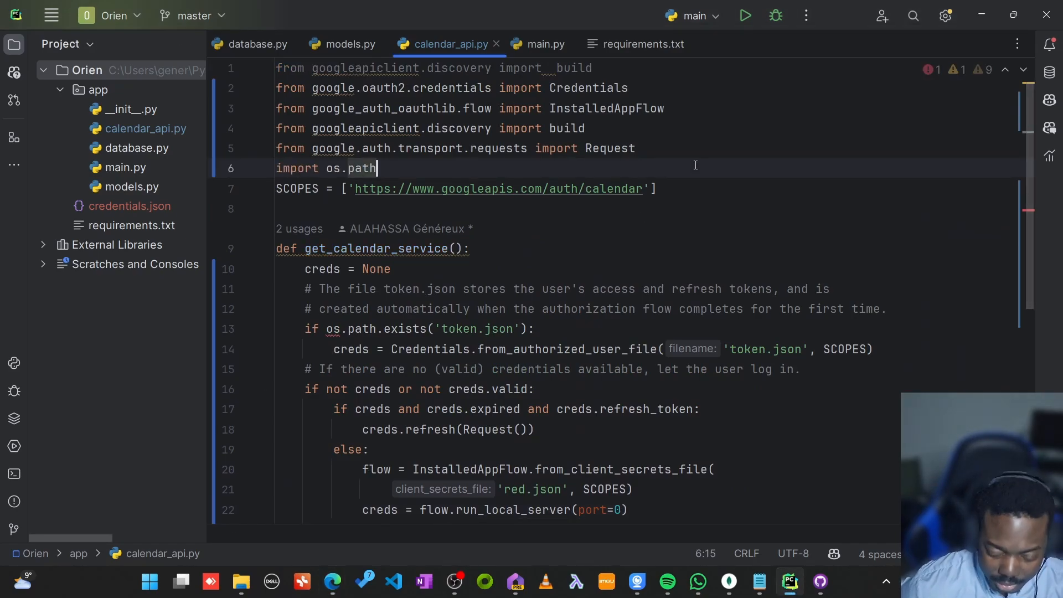
pyautogui.press('Return')
# - Review the token loading, credential refresh and client secrets flow in get_calendar_service
pyautogui.click(606, 348)
pyautogui.scroll(-4, 605, 348)
pyautogui.click(622, 189)
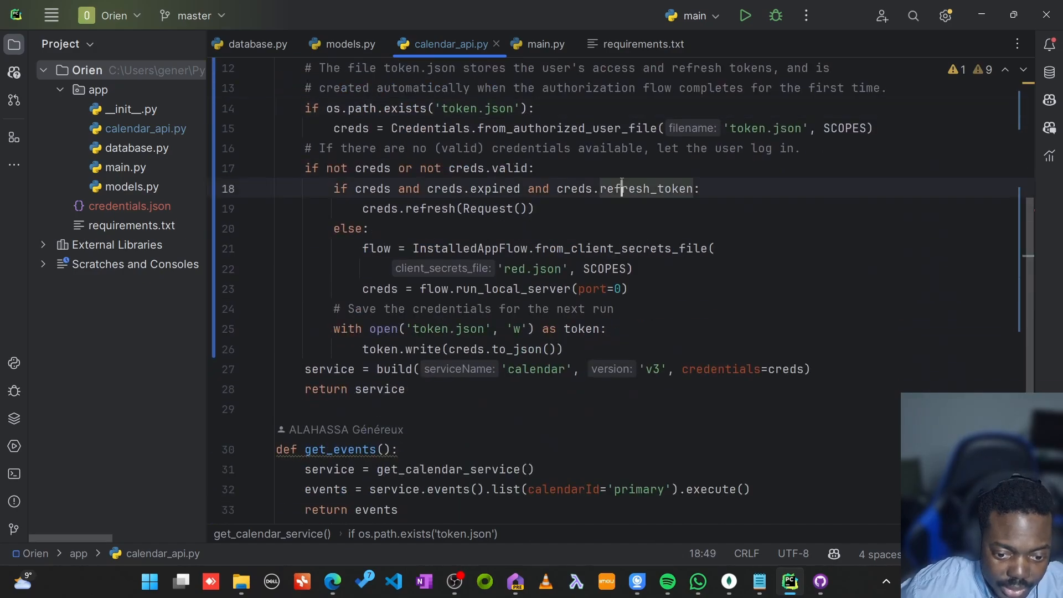
pyautogui.scroll(2, 622, 189)
pyautogui.scroll(-2, 622, 189)
pyautogui.scroll(2, 667, 152)
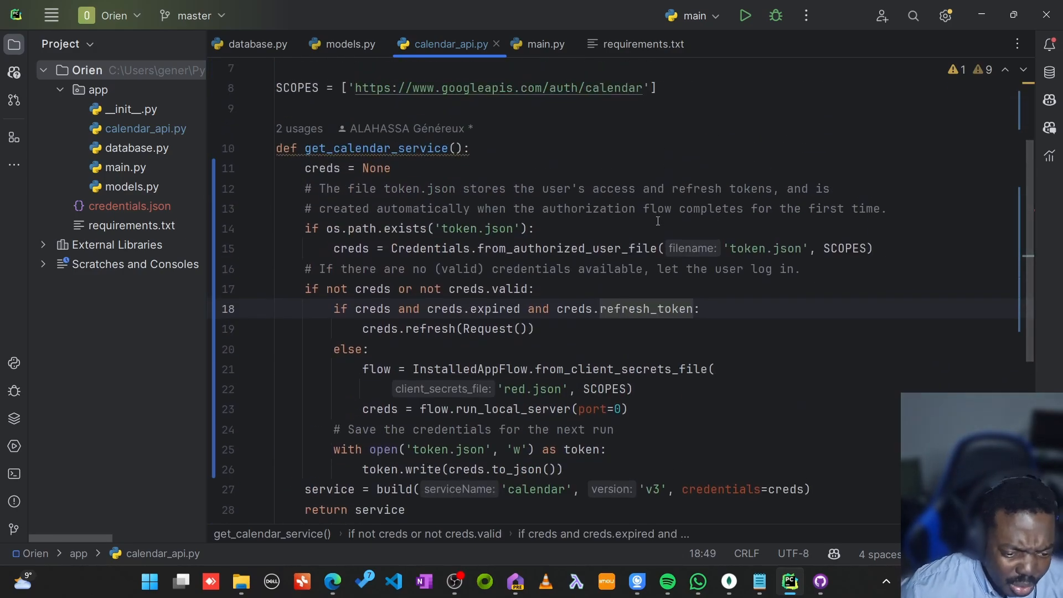
pyautogui.scroll(-2, 661, 266)
pyautogui.click(609, 248)
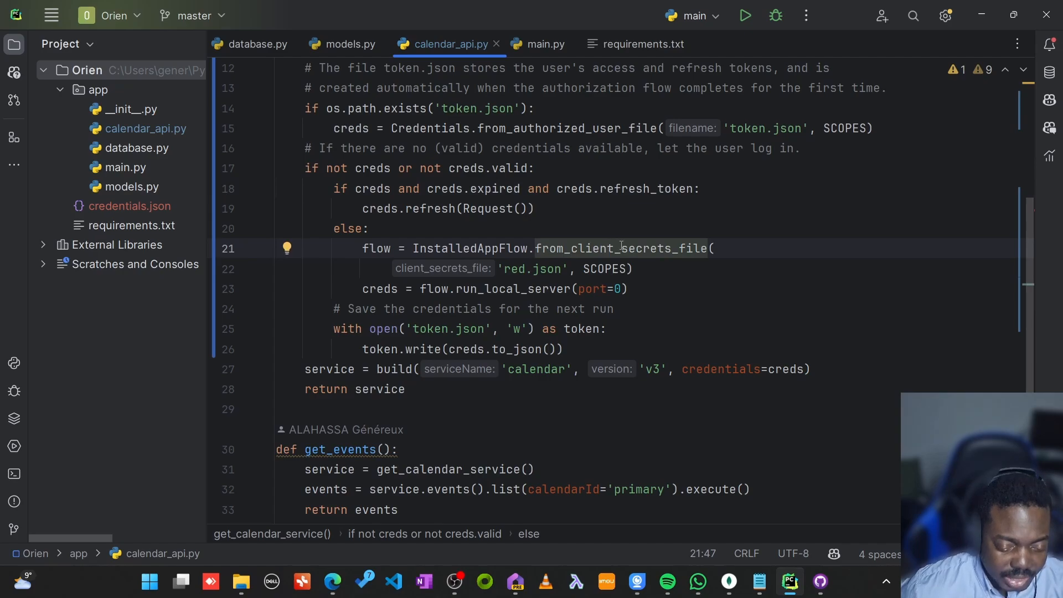
pyautogui.click(626, 211)
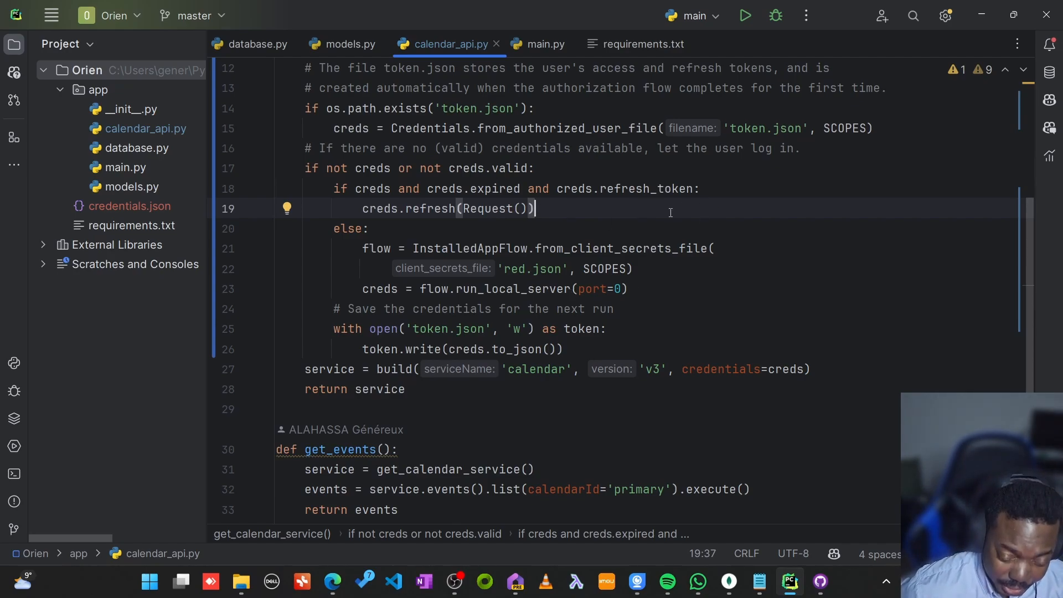
pyautogui.click(627, 228)
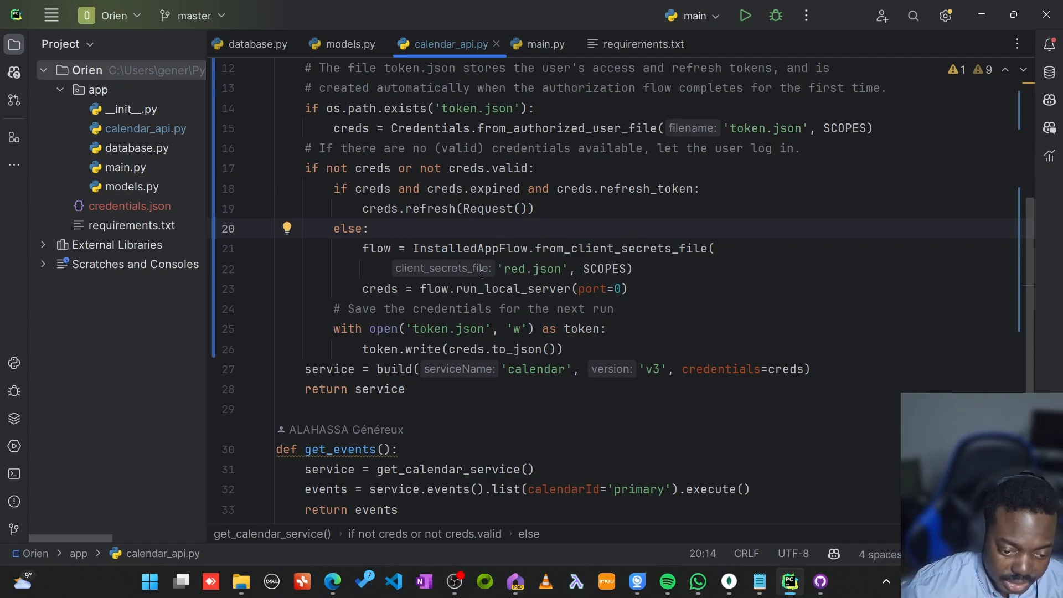
pyautogui.click(442, 133)
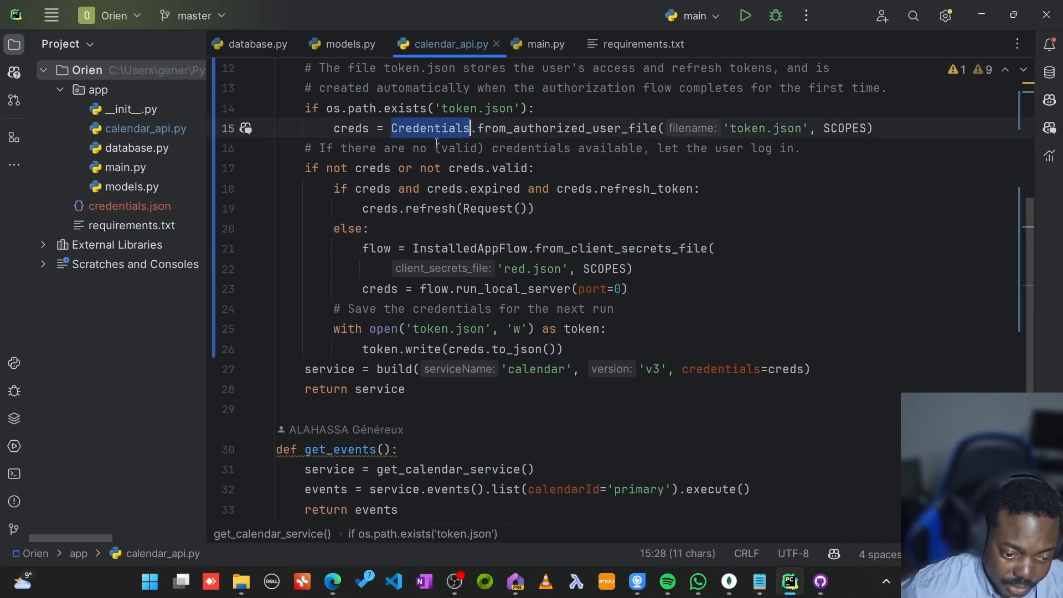
pyautogui.click(442, 209)
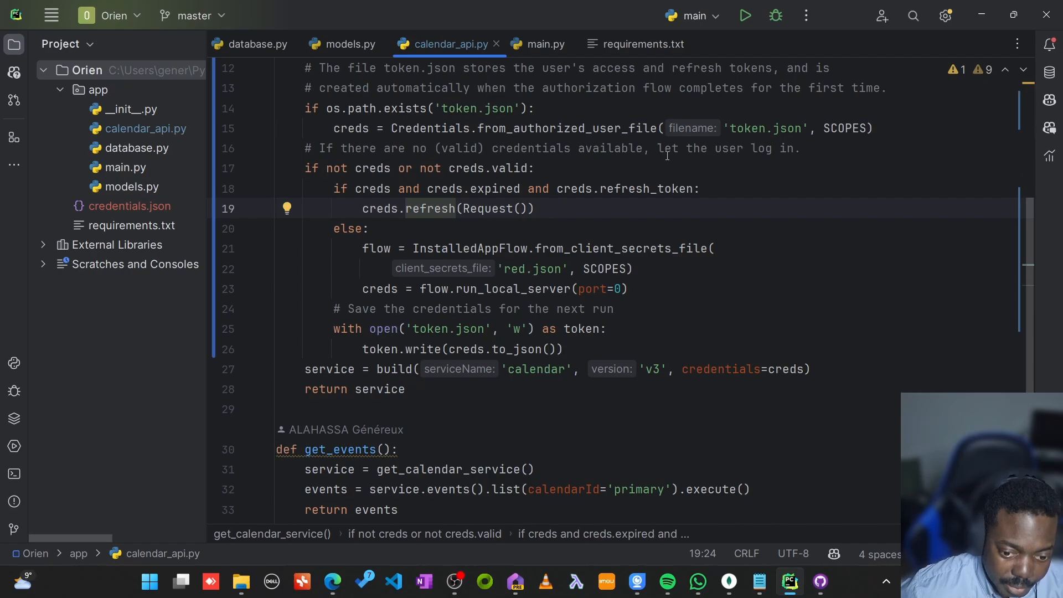
# - Review the imports, the token.json saving and the calendar service build in calendar_api.py
pyautogui.scroll(4, 407, 229)
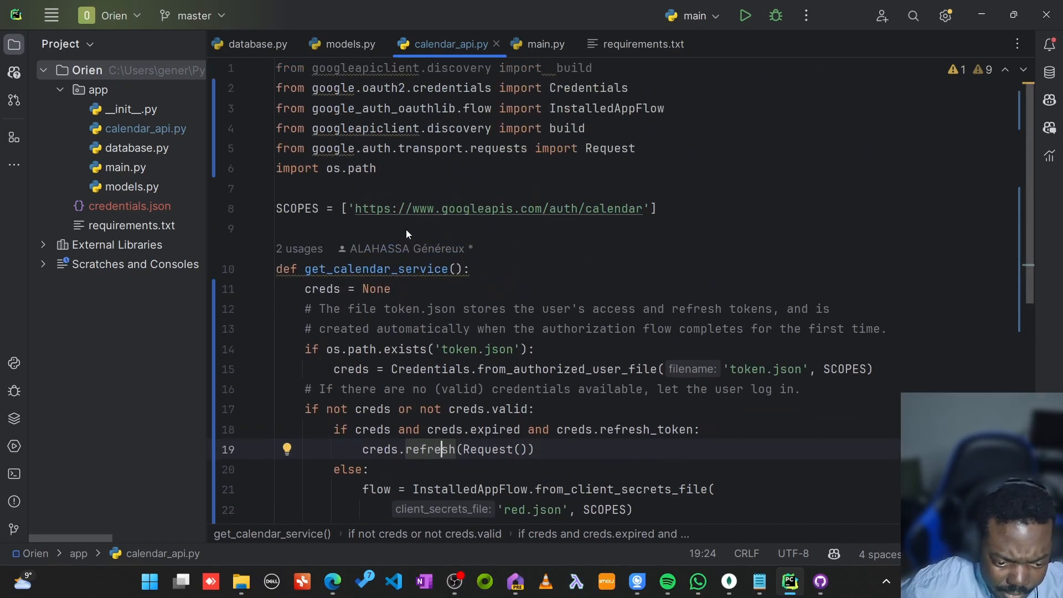
pyautogui.scroll(-4, 470, 299)
pyautogui.click(490, 371)
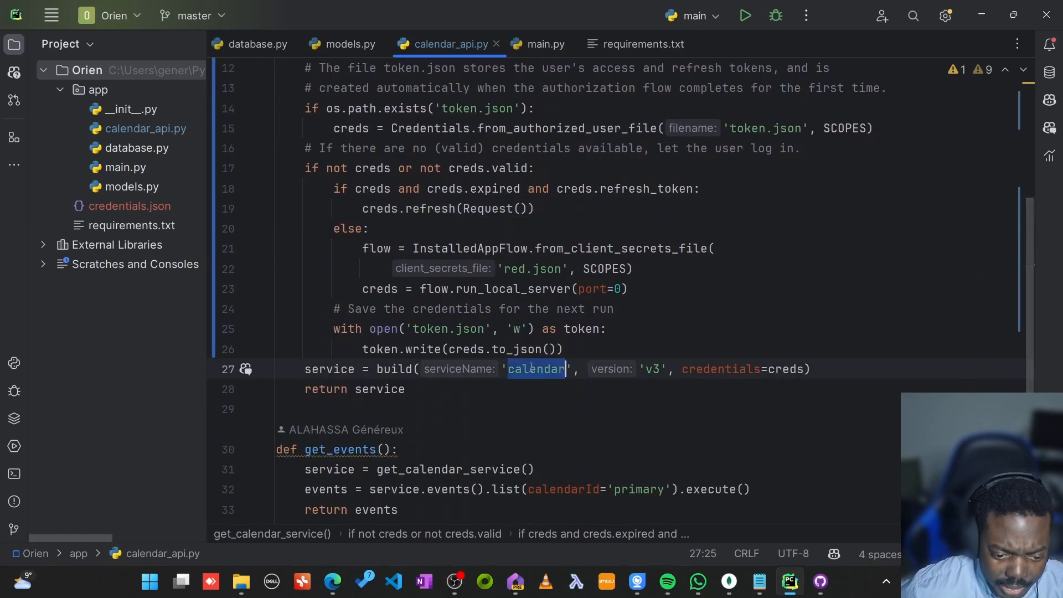
pyautogui.click(458, 329)
pyautogui.doubleClick(459, 329)
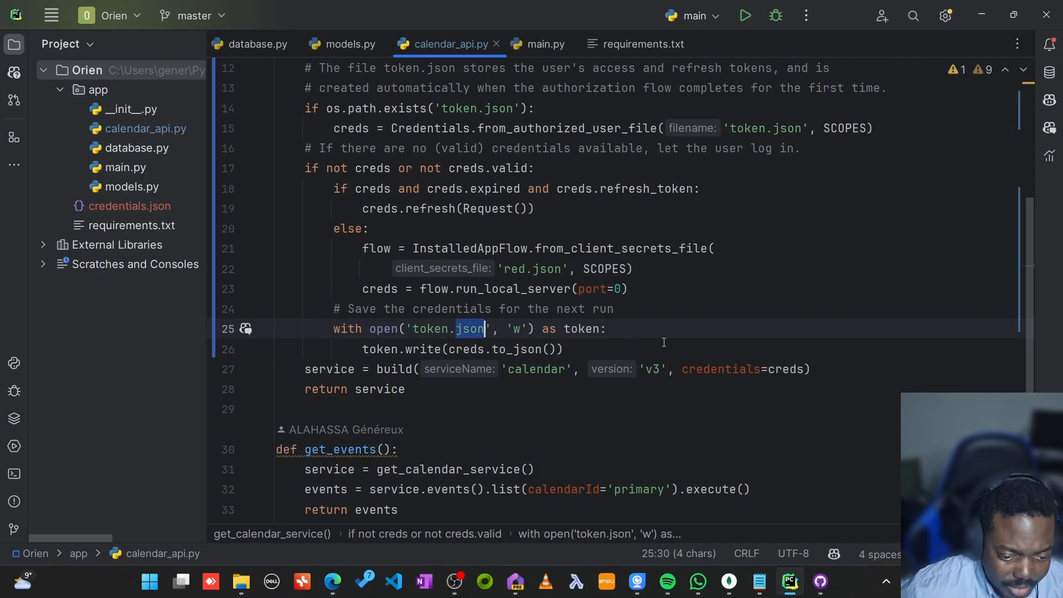
pyautogui.click(665, 343)
pyautogui.click(685, 189)
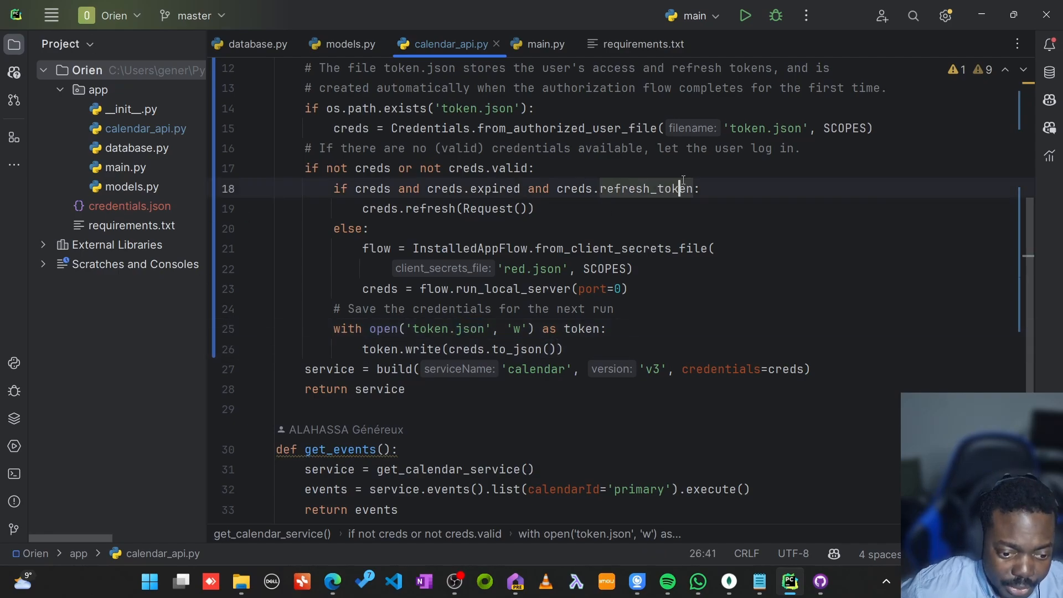
pyautogui.scroll(4, 380, 230)
pyautogui.scroll(-2, 379, 230)
# - Examine the token.json existence check and the Credentials.from_authorized_user_file call in get_calendar_service
pyautogui.moveTo(303, 230); pyautogui.dragTo(536, 232)
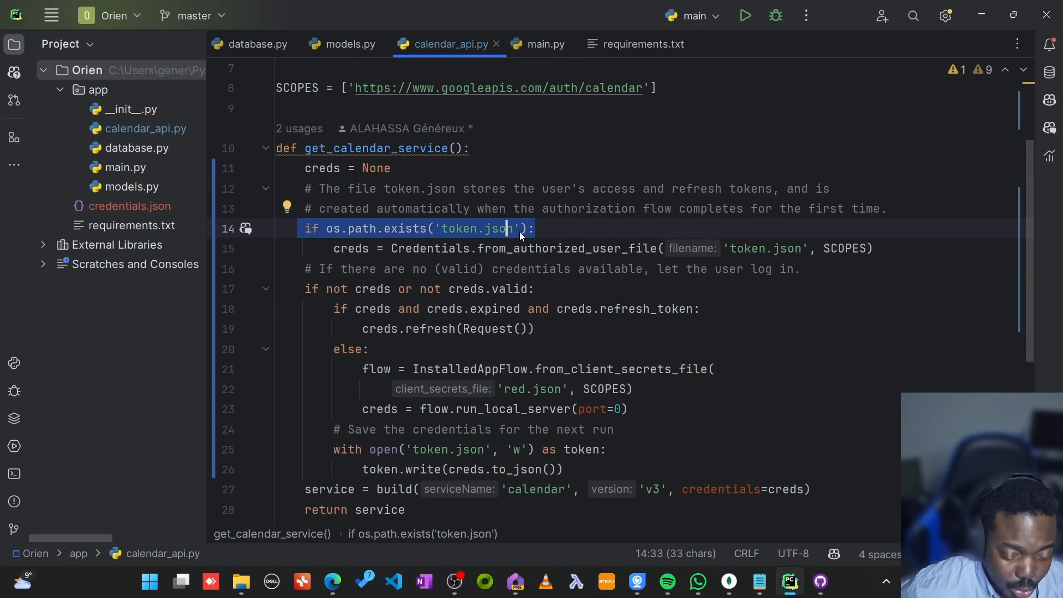
pyautogui.click(547, 231)
pyautogui.click(405, 249)
pyautogui.click(500, 250)
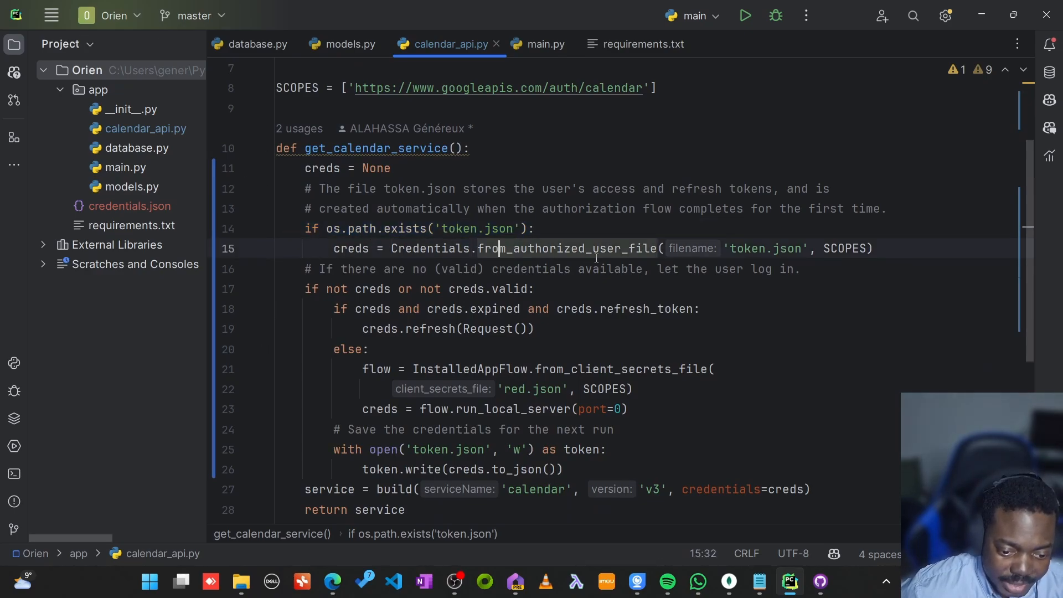
pyautogui.click(600, 255)
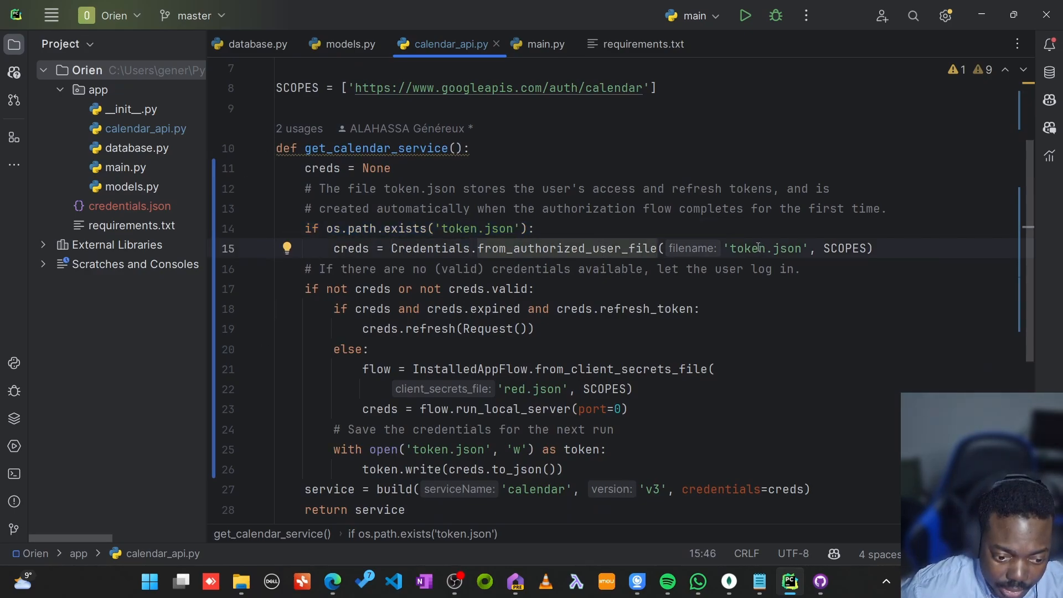
pyautogui.click(421, 230)
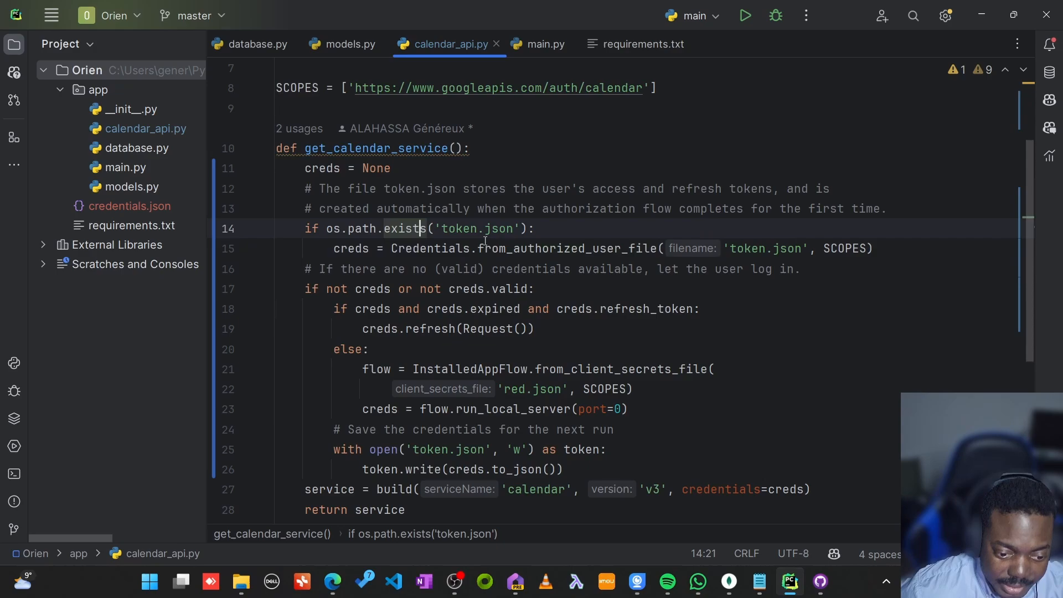
pyautogui.doubleClick(740, 249)
pyautogui.click(808, 249)
pyautogui.click(730, 249)
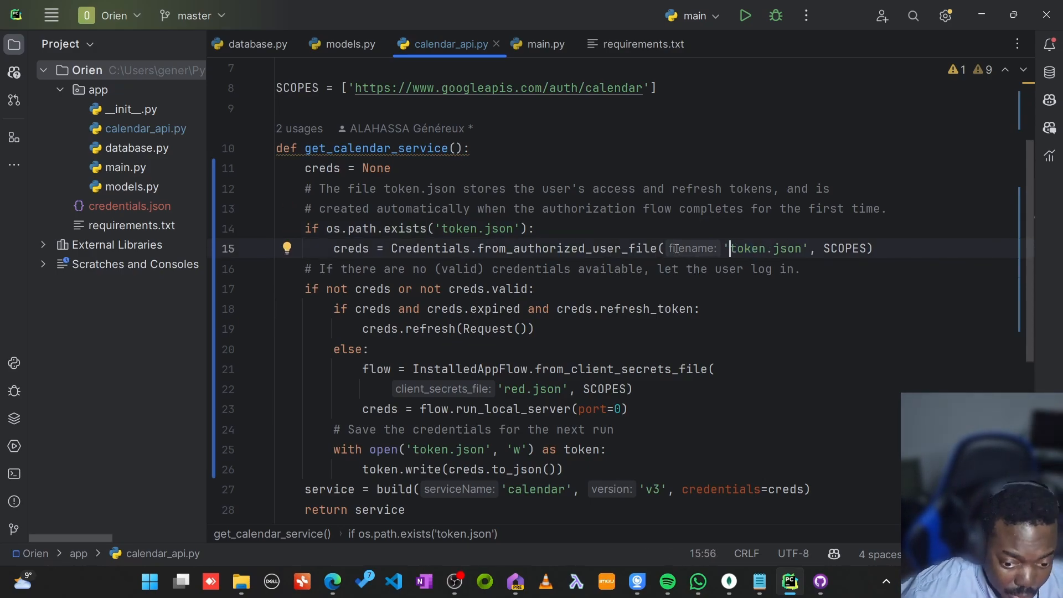
# - Examine the expired-credentials refresh branch and the InstalledAppFlow.from_client_secrets_file branch with its SCOPES argument
pyautogui.scroll(-2, 677, 249)
pyautogui.click(500, 189)
pyautogui.click(550, 221)
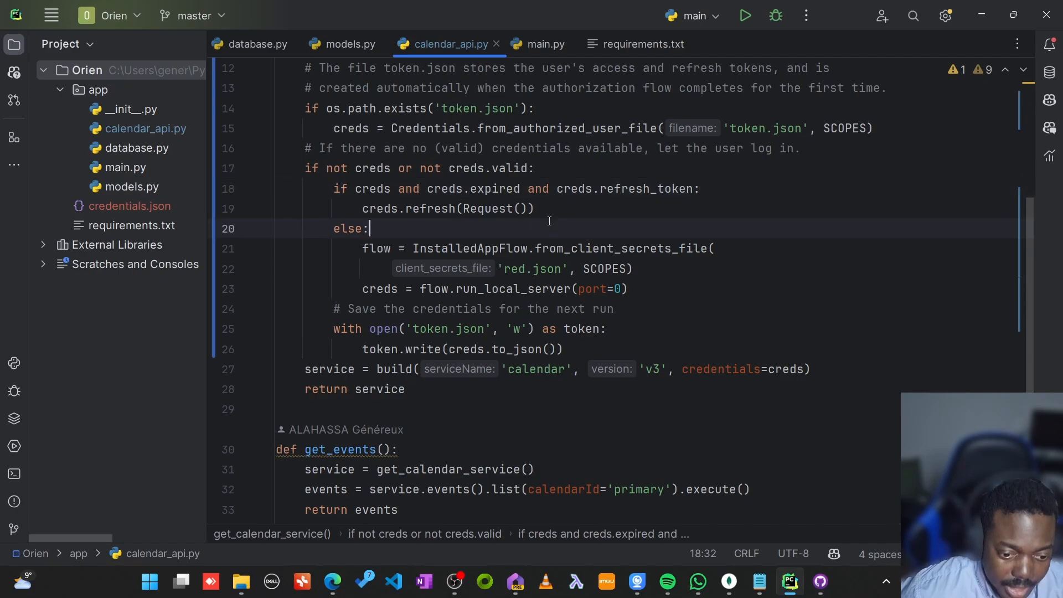
pyautogui.click(420, 209)
pyautogui.scroll(-2, 541, 219)
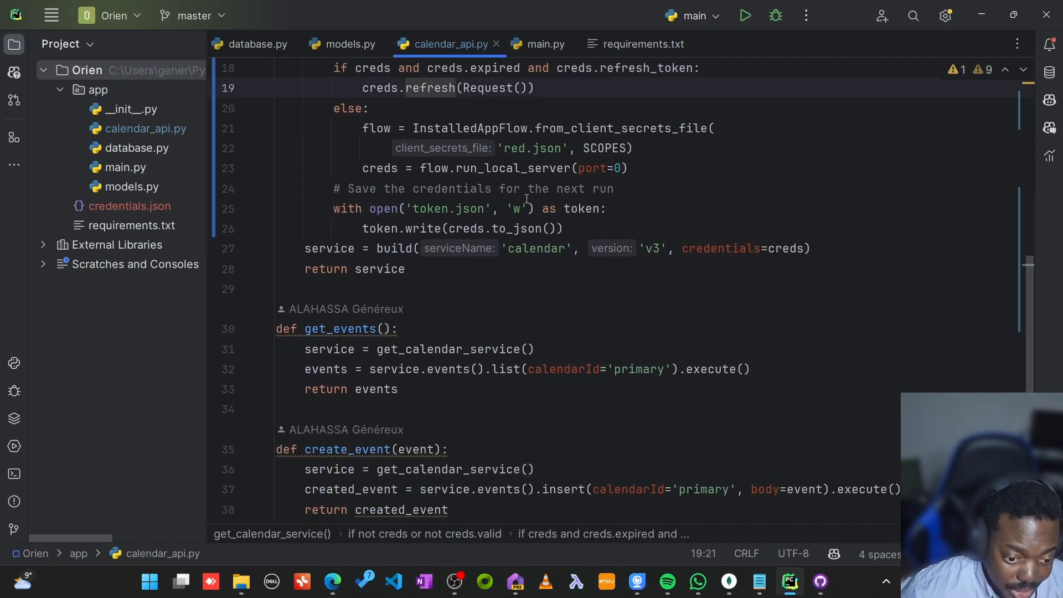
pyautogui.scroll(2, 527, 198)
pyautogui.doubleClick(421, 209)
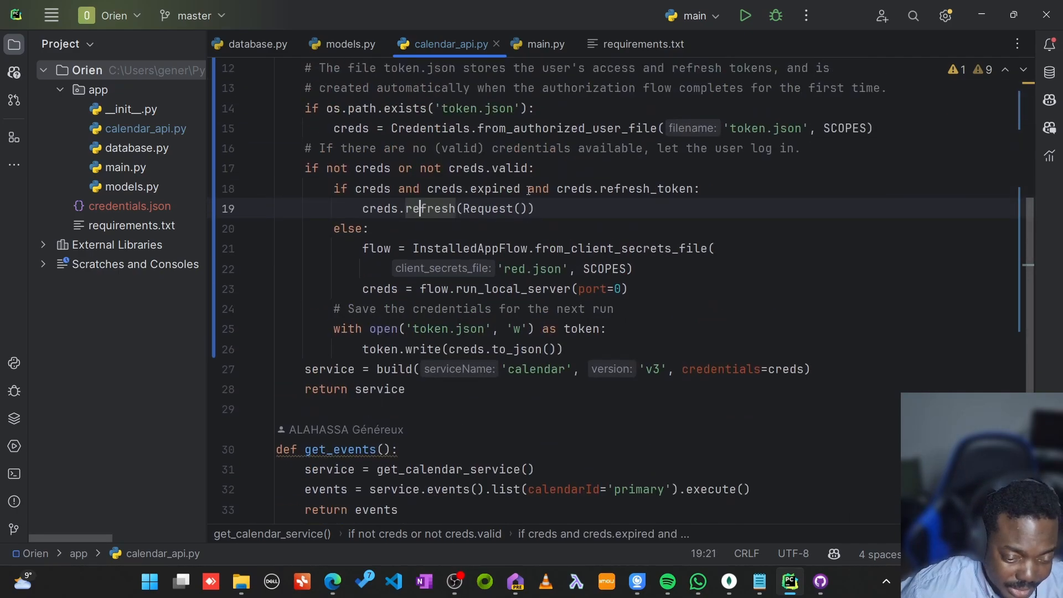
pyautogui.click(558, 211)
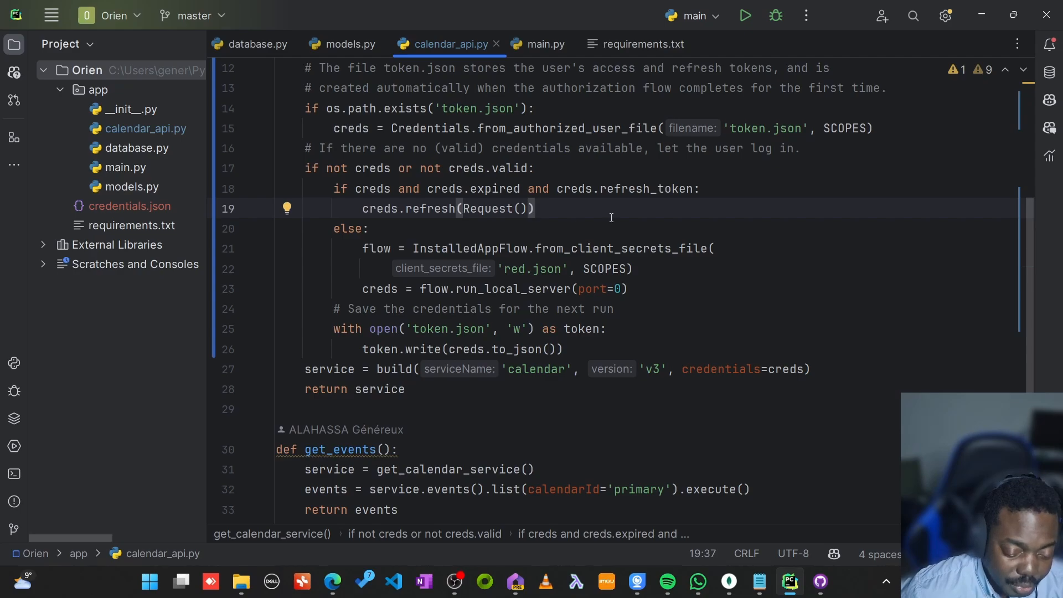
pyautogui.click(570, 219)
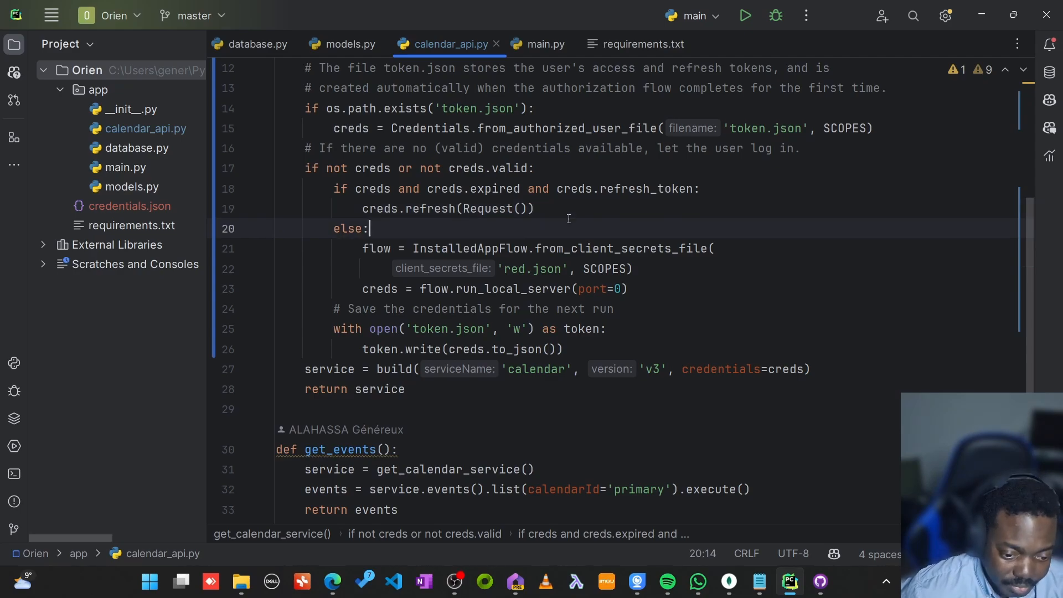
pyautogui.click(391, 249)
pyautogui.scroll(2, 470, 349)
pyautogui.scroll(-2, 487, 325)
pyautogui.click(494, 248)
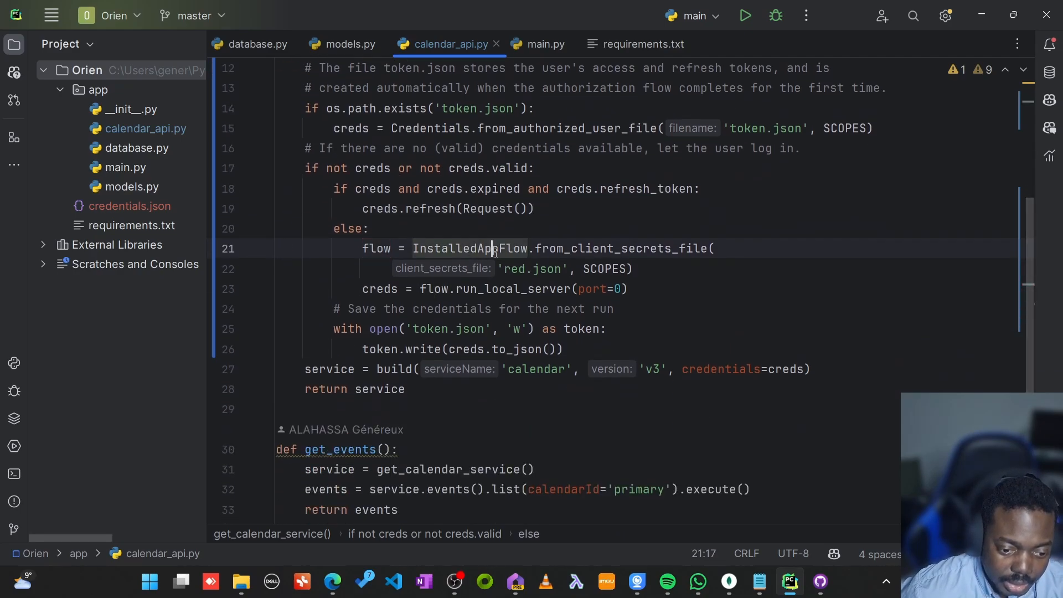
pyautogui.click(627, 270)
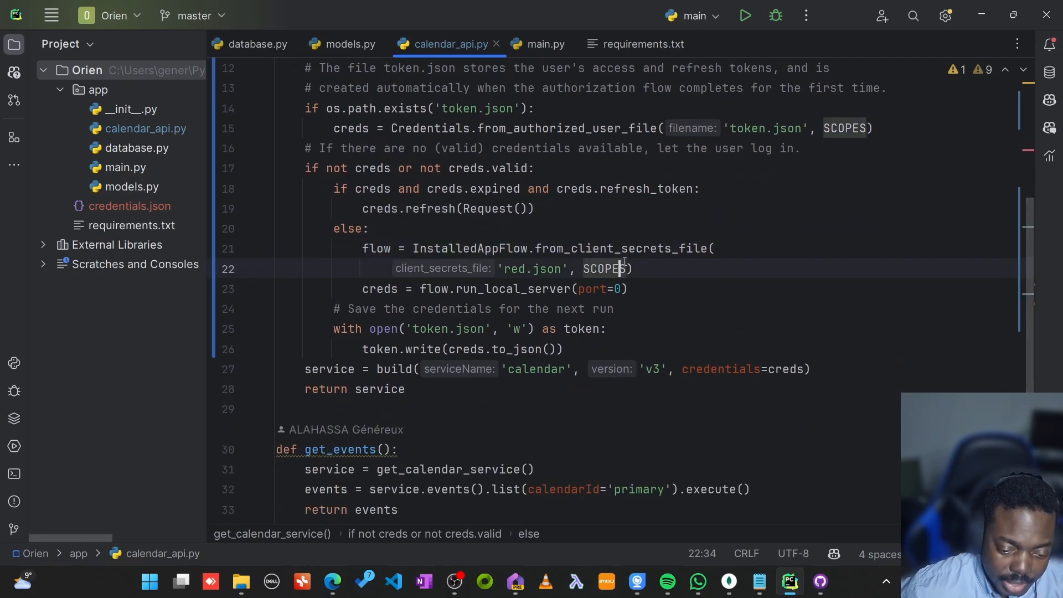
# - Change the client secrets file name in the InstalledAppFlow call to 'credentials.json'
pyautogui.doubleClick(516, 270)
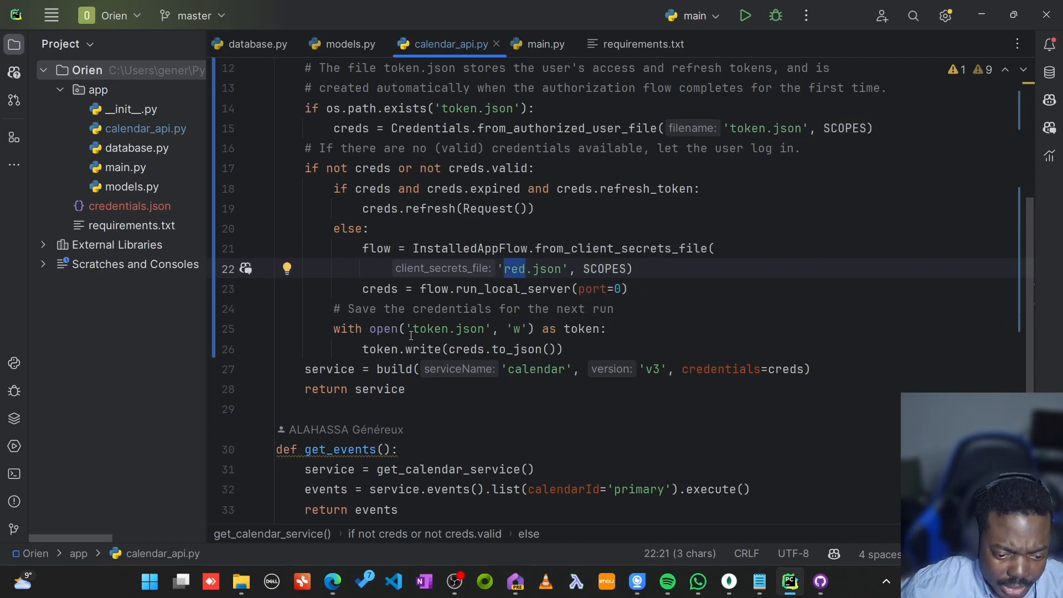
pyautogui.moveTo(411, 335); pyautogui.dragTo(486, 332)
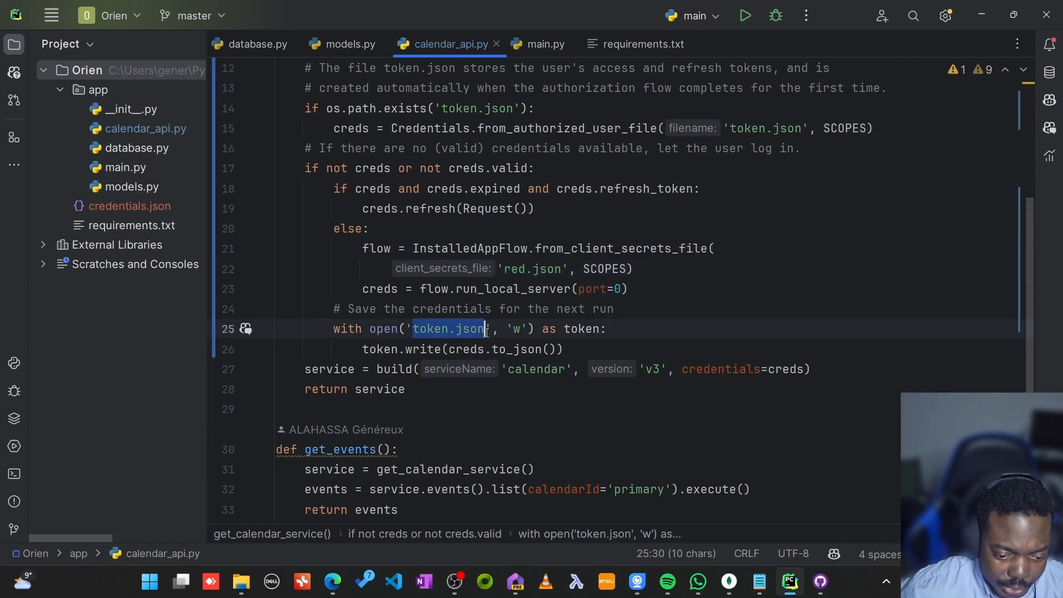
pyautogui.click(507, 262)
pyautogui.doubleClick(507, 261)
pyautogui.write('creden')
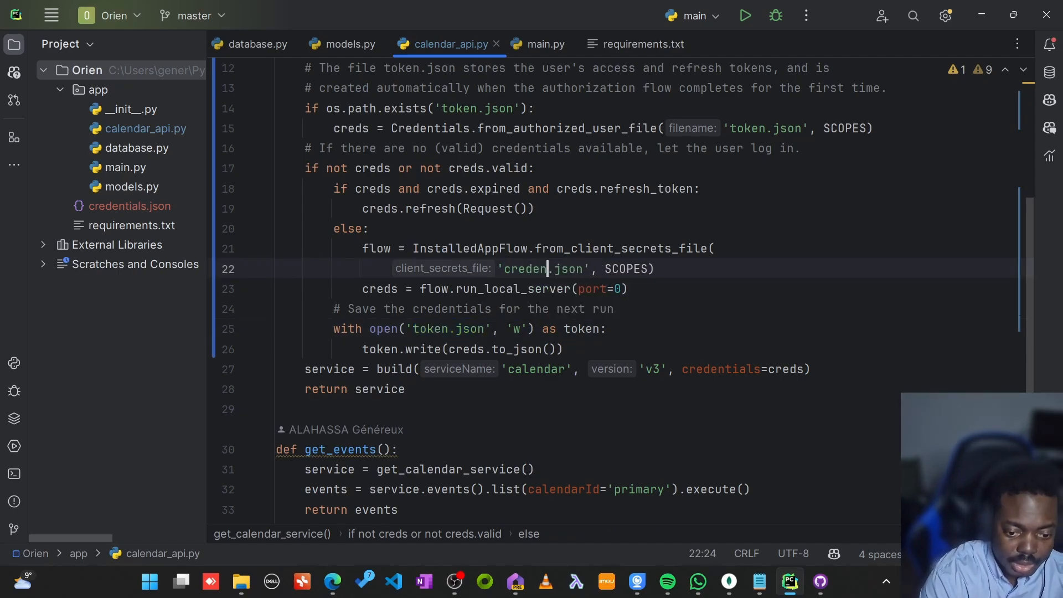
pyautogui.write('tials')
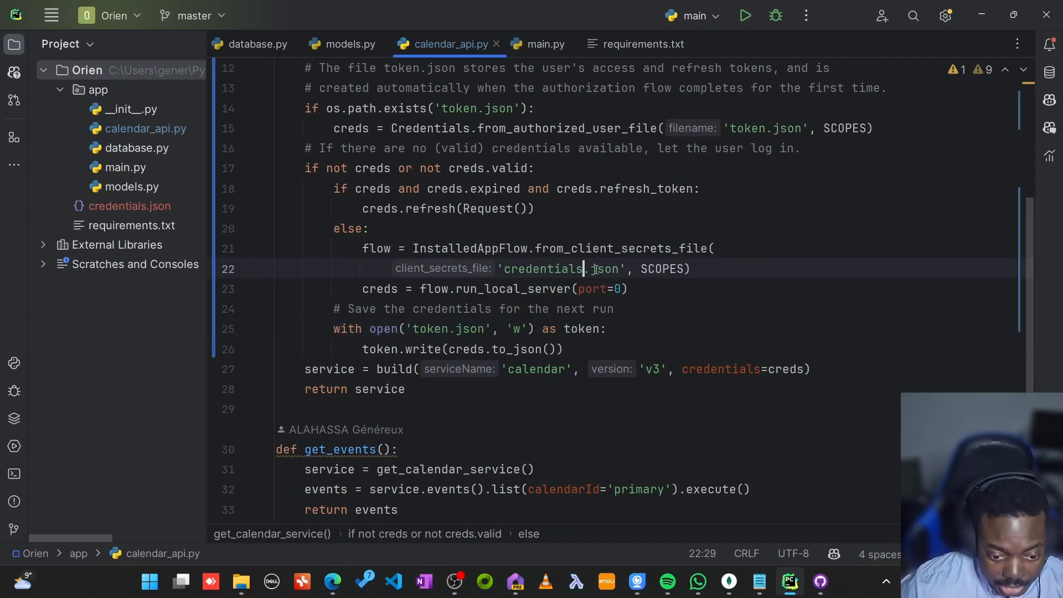
pyautogui.click(706, 266)
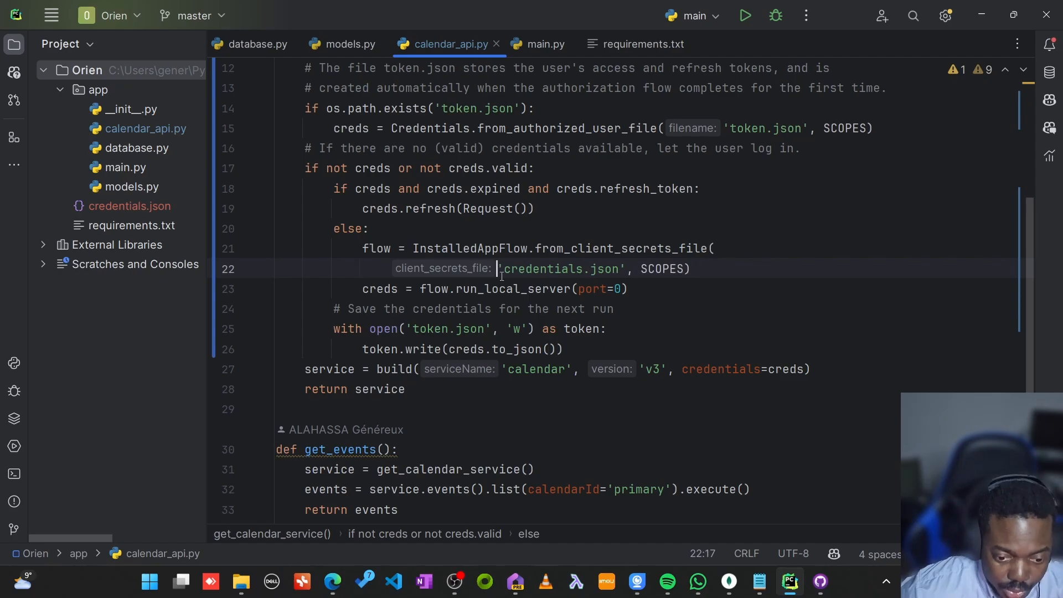
pyautogui.click(641, 296)
pyautogui.click(664, 334)
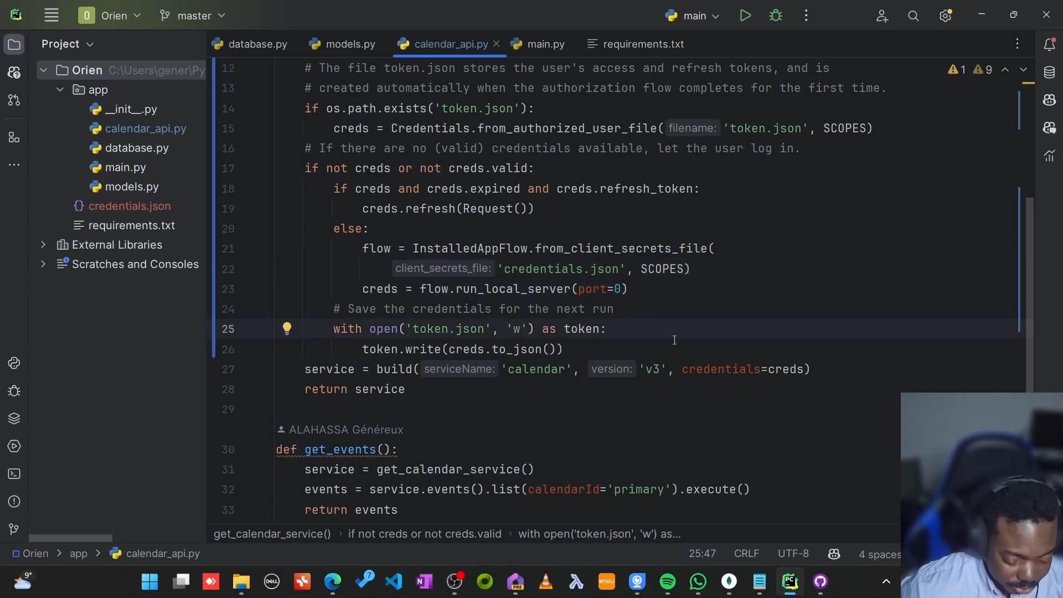
# - Look at the create_event function, check main.py, and return to calendar_api.py
pyautogui.click(618, 410)
pyautogui.scroll(-3, 615, 405)
pyautogui.scroll(-1, 621, 397)
pyautogui.click(621, 397)
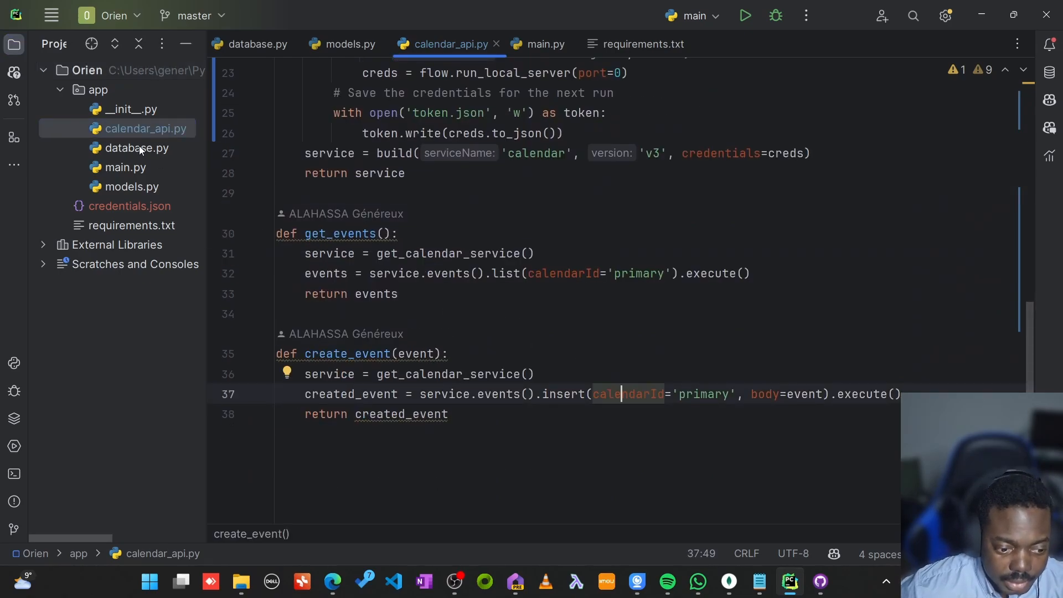
pyautogui.doubleClick(127, 168)
pyautogui.click(128, 185)
pyautogui.doubleClick(131, 161)
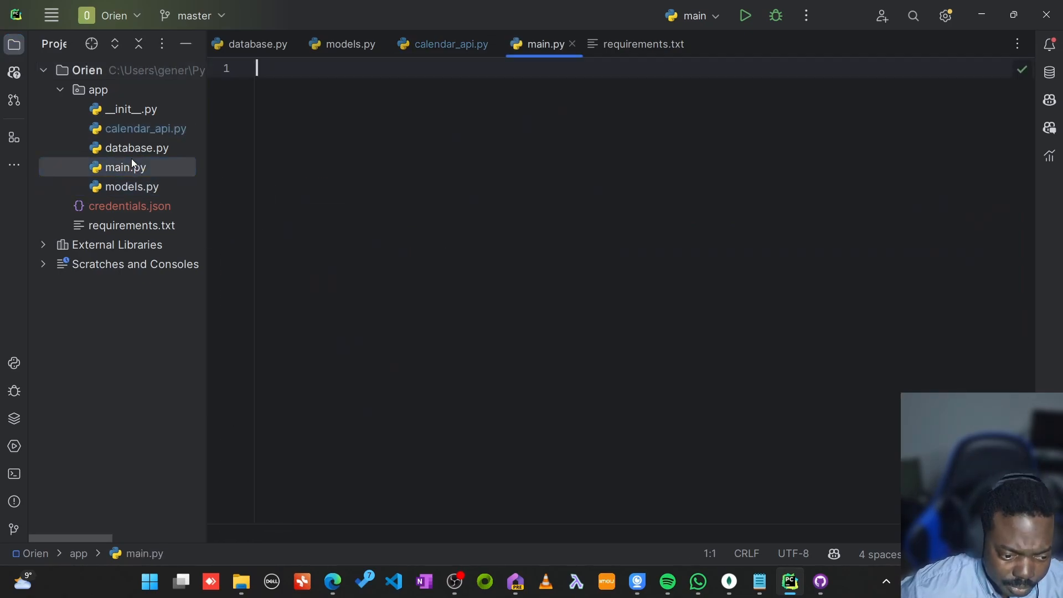
pyautogui.doubleClick(186, 128)
# - Read through calendar_api.py from get_calendar_service down to the get_events and create_event functions
pyautogui.click(475, 234)
pyautogui.scroll(3, 509, 259)
pyautogui.scroll(2, 510, 259)
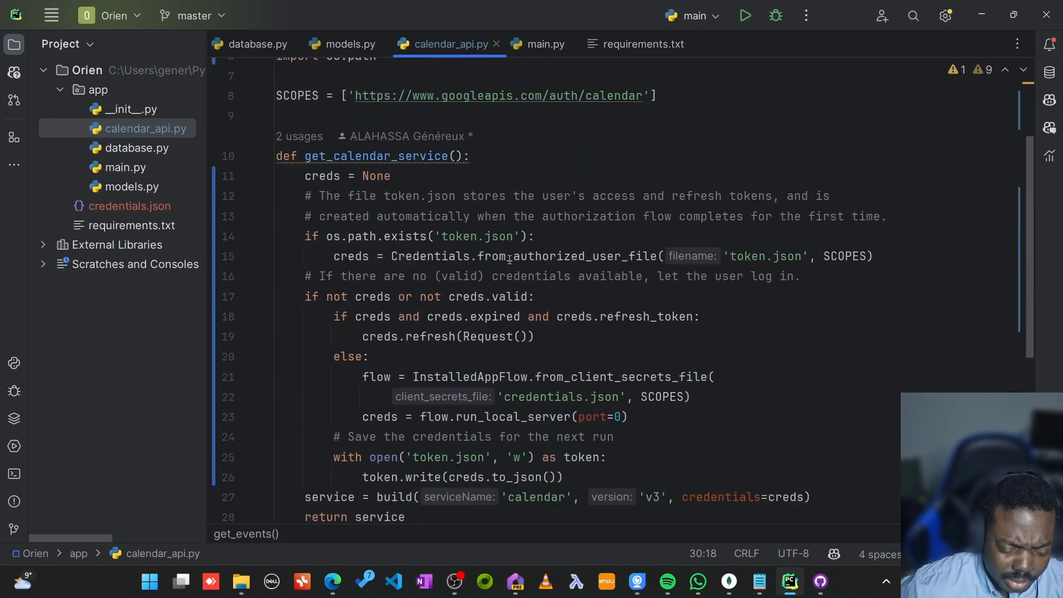
pyautogui.scroll(-5, 509, 260)
pyautogui.scroll(8, 508, 212)
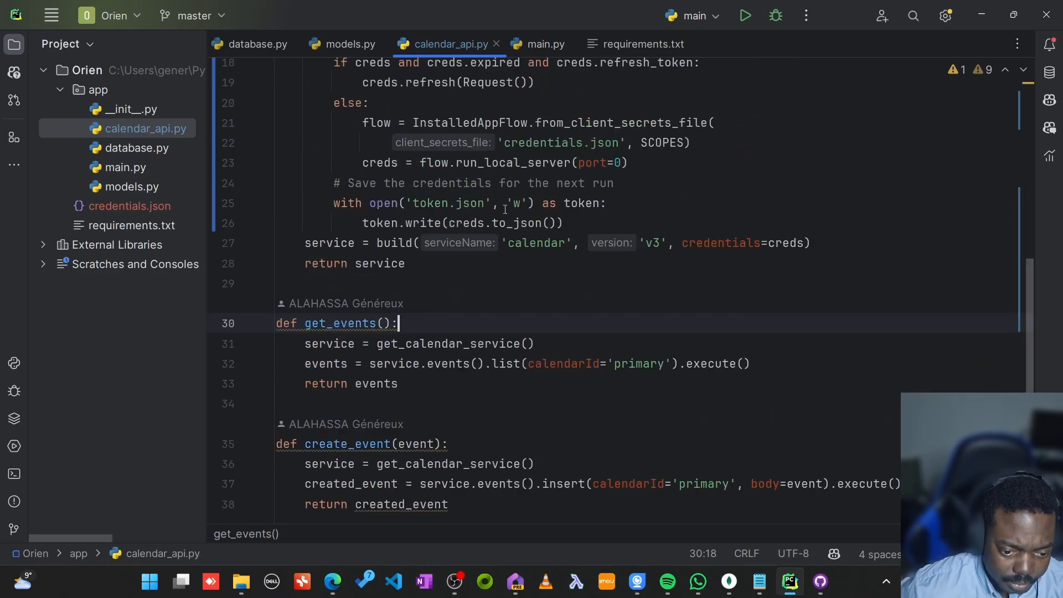
pyautogui.click(507, 207)
pyautogui.scroll(-2, 507, 221)
pyautogui.click(506, 249)
pyautogui.scroll(-4, 528, 323)
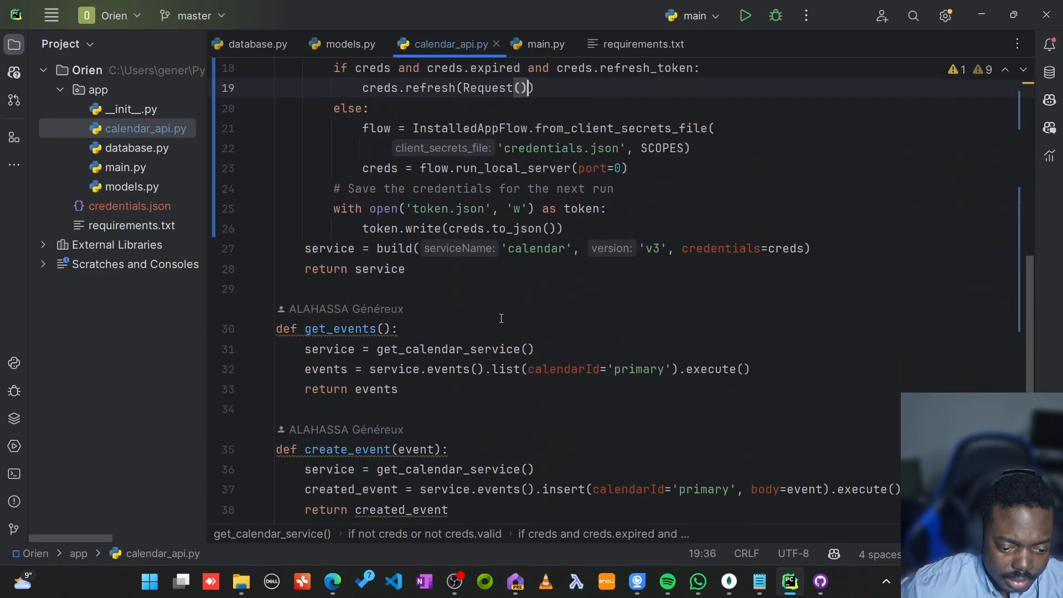
pyautogui.click(456, 284)
pyautogui.scroll(-2, 455, 284)
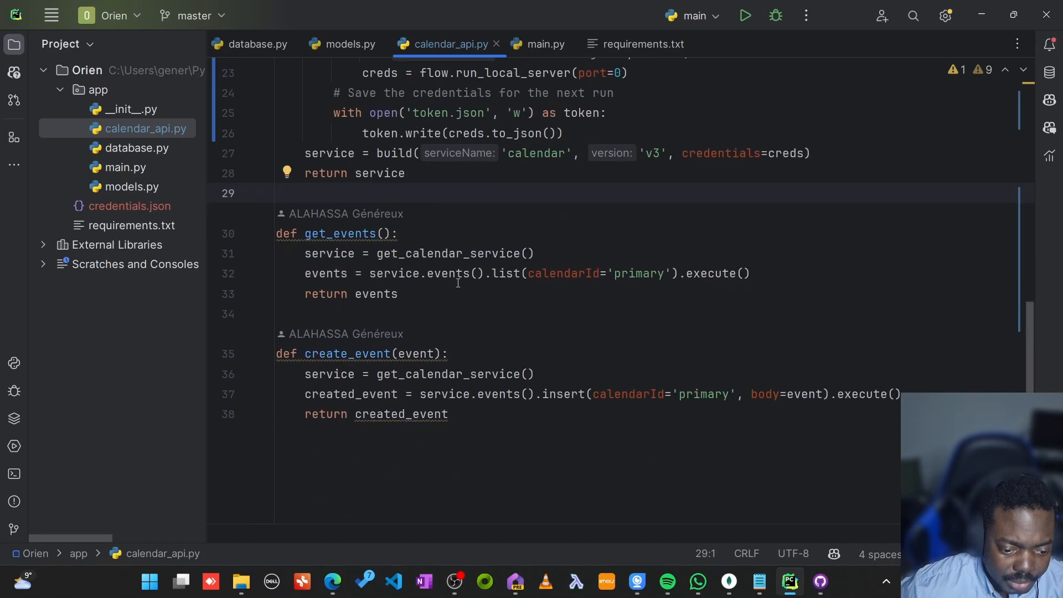
pyautogui.click(486, 328)
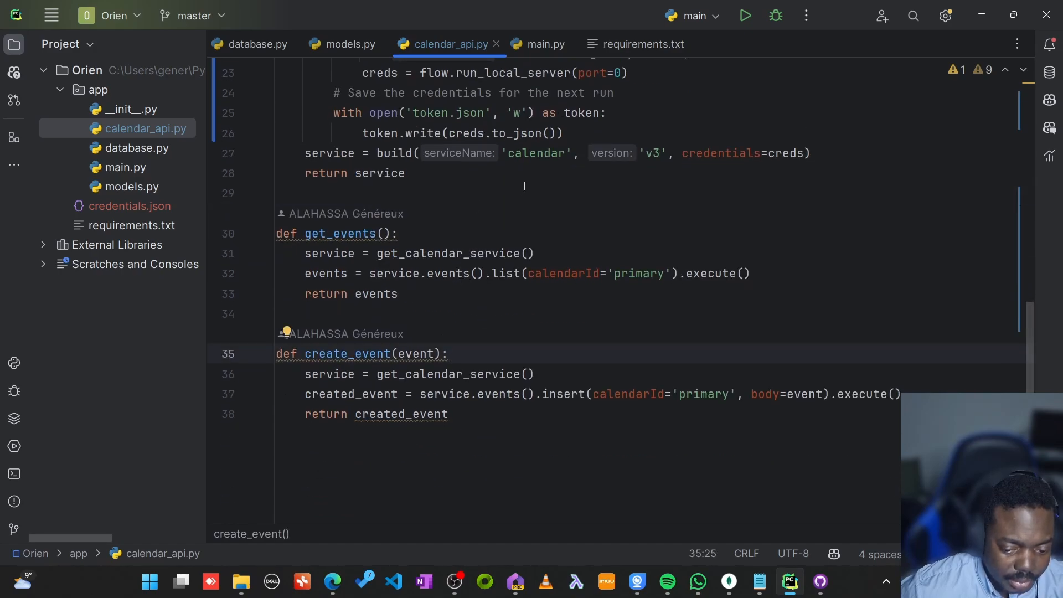
# - Recheck the credentials.json reference and the get_calendar_service definition in calendar_api.py
pyautogui.scroll(4, 569, 178)
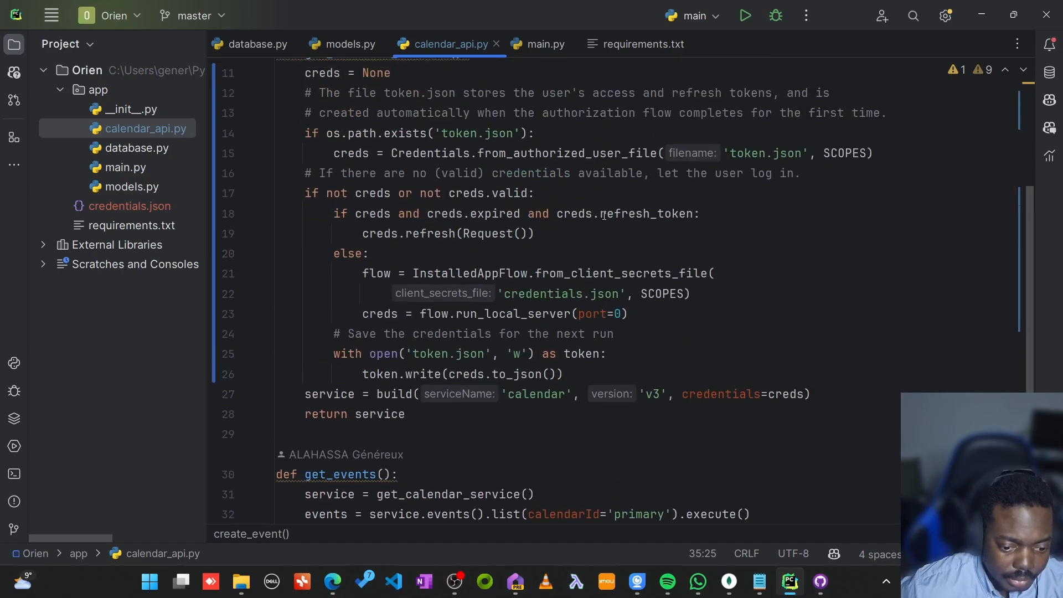
pyautogui.doubleClick(573, 276)
pyautogui.doubleClick(576, 293)
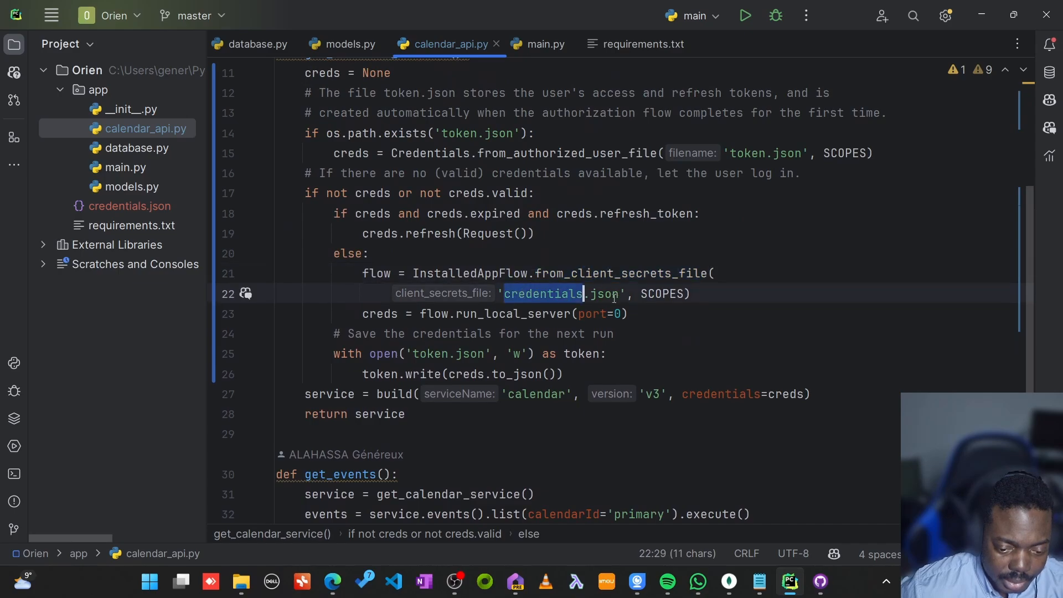
pyautogui.click(723, 295)
pyautogui.scroll(2, 723, 294)
pyautogui.click(399, 173)
pyautogui.scroll(2, 398, 174)
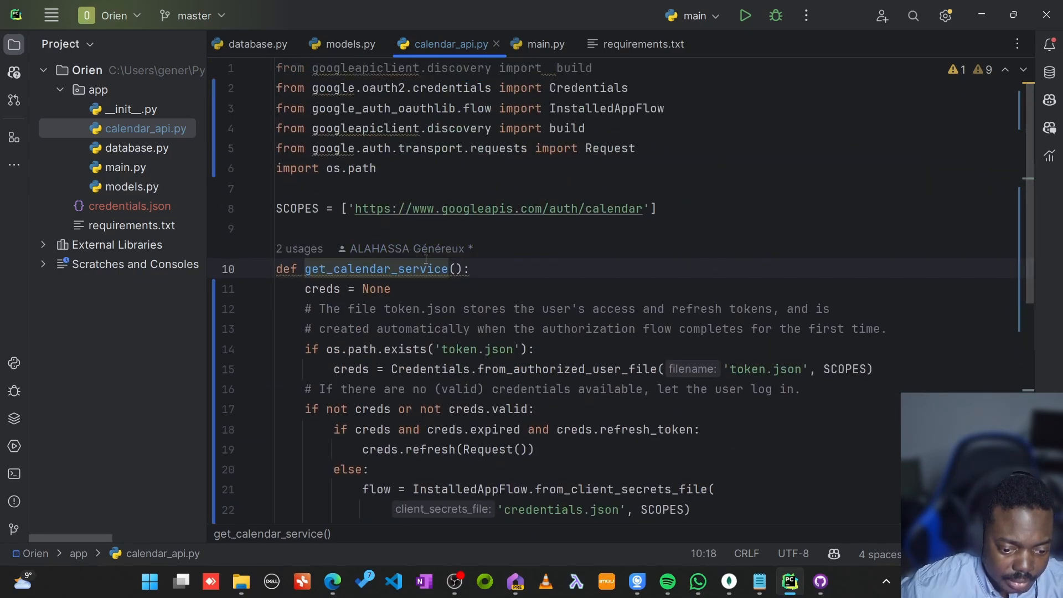
pyautogui.scroll(-6, 445, 258)
pyautogui.click(467, 287)
pyautogui.scroll(-2, 467, 287)
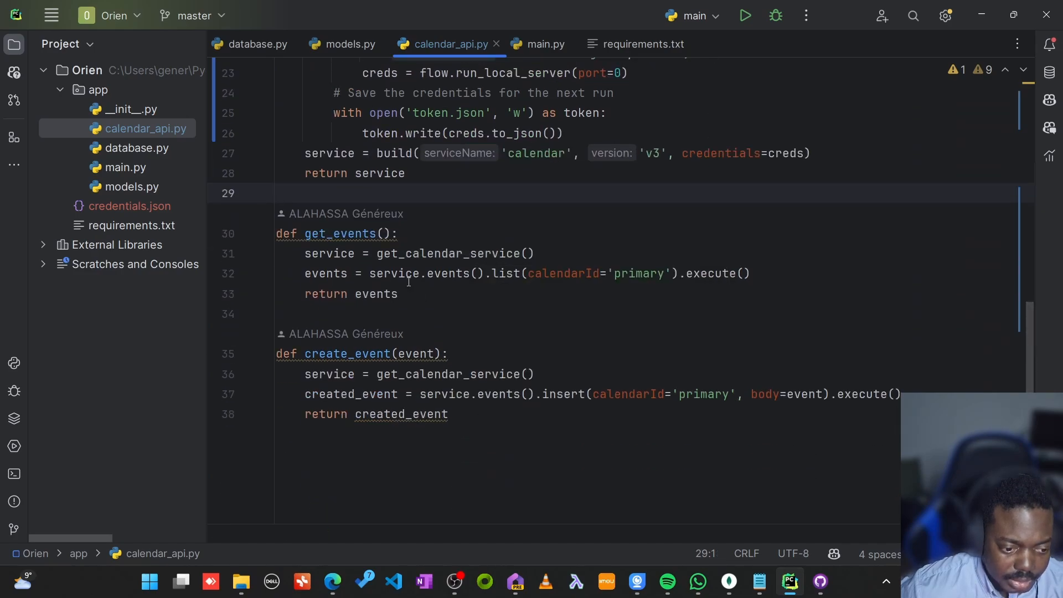
# - Open main.py from the app folder for editing
pyautogui.click(131, 173)
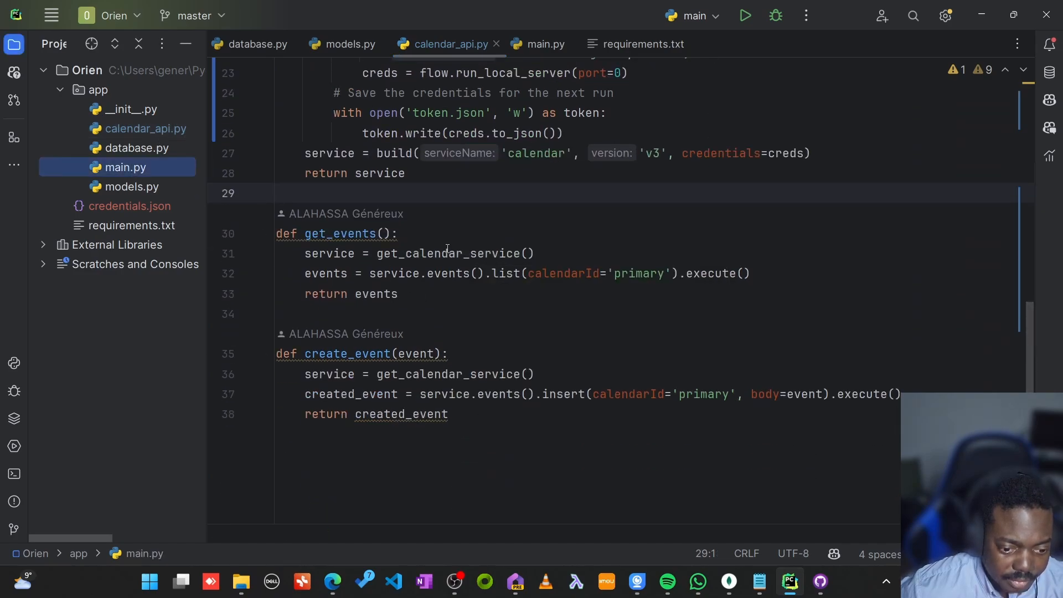
pyautogui.click(451, 253)
pyautogui.scroll(6, 451, 255)
pyautogui.click(463, 271)
pyautogui.doubleClick(121, 168)
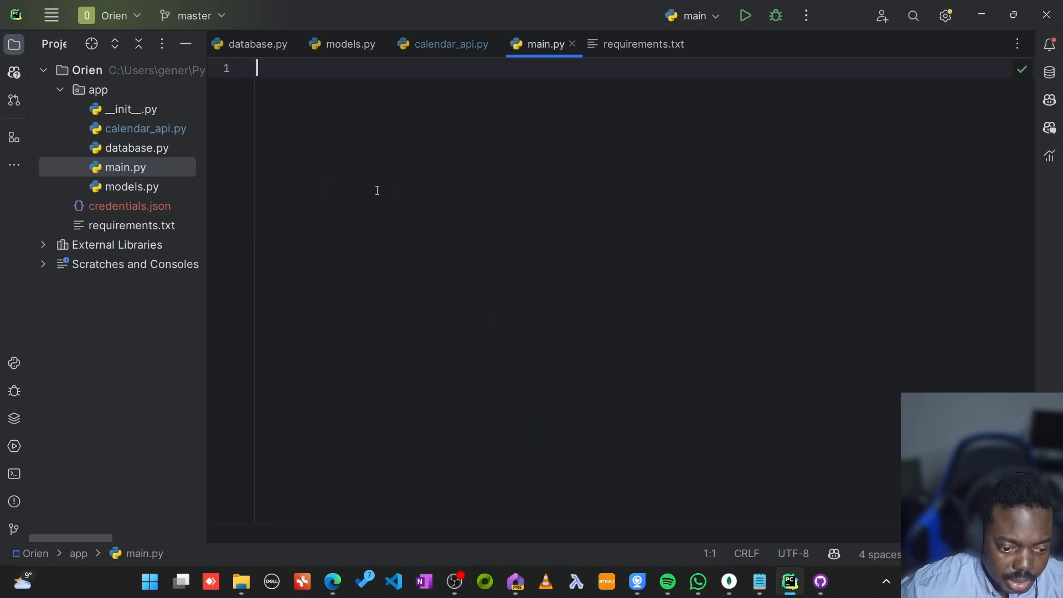